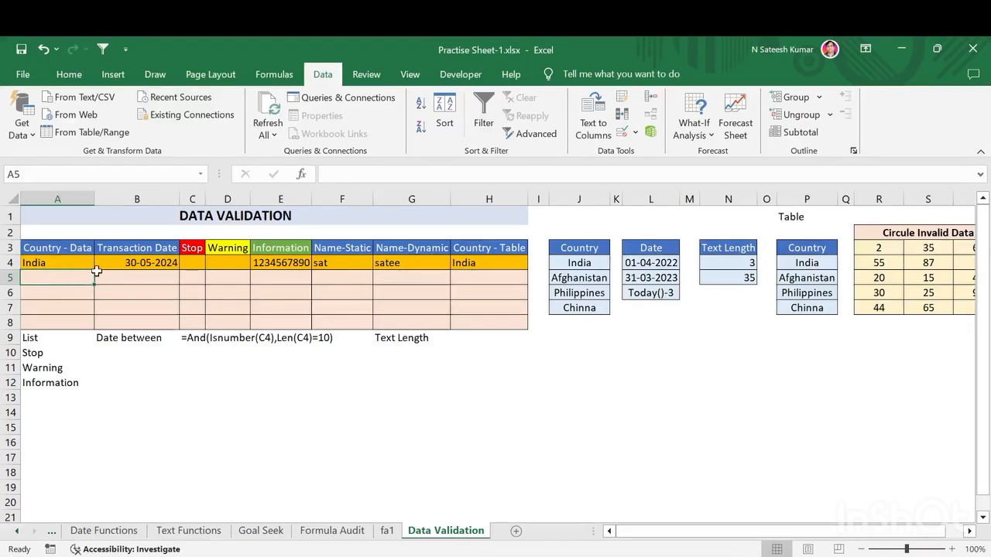
Step: Compare the dropdown options in cell A4 with the source country list in J4:J7
left_click(68, 264)
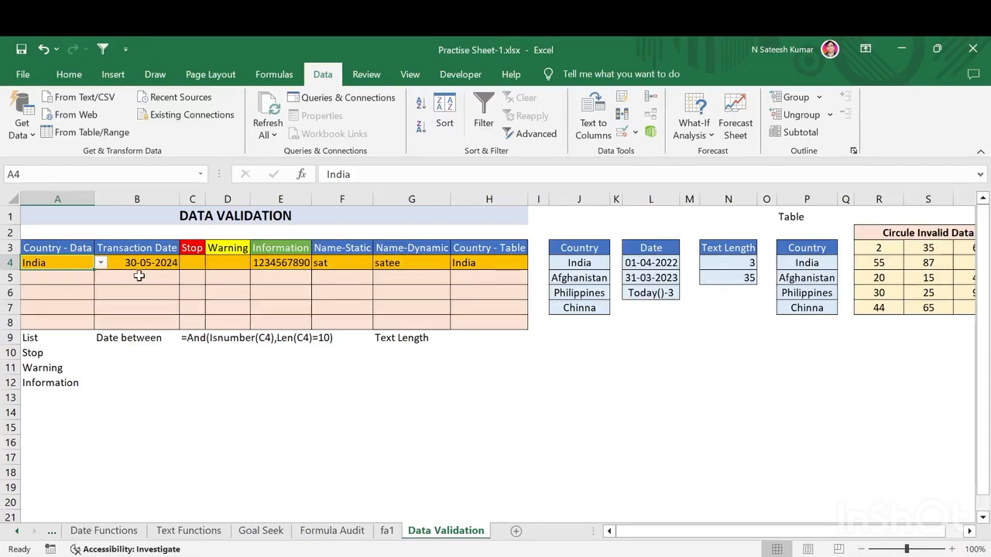
left_click(100, 264)
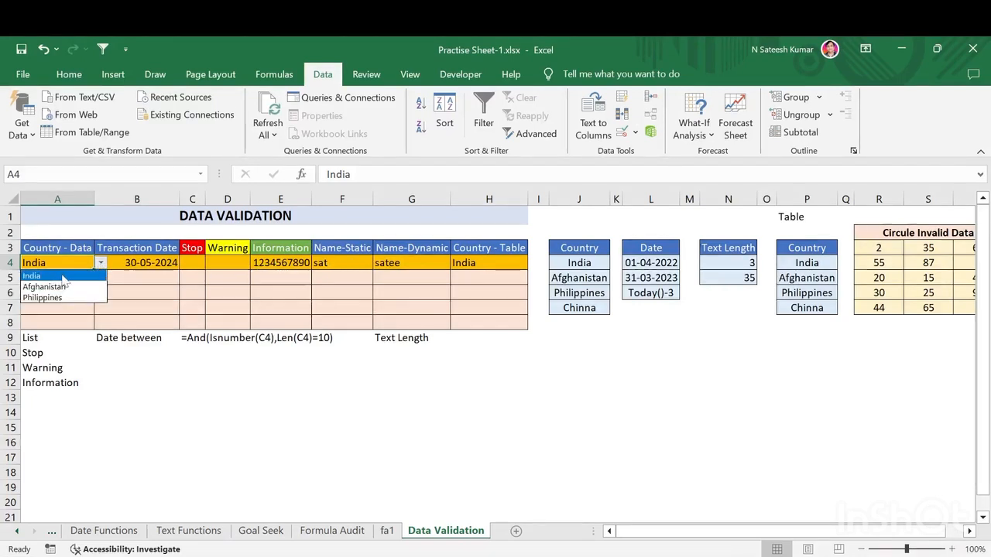
left_click(613, 286)
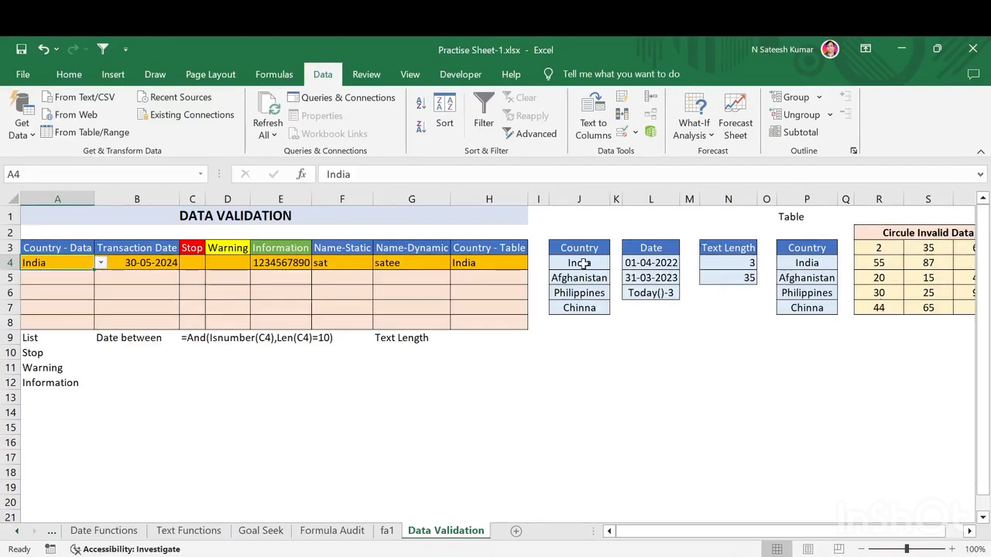
left_click_drag(584, 263, 582, 308)
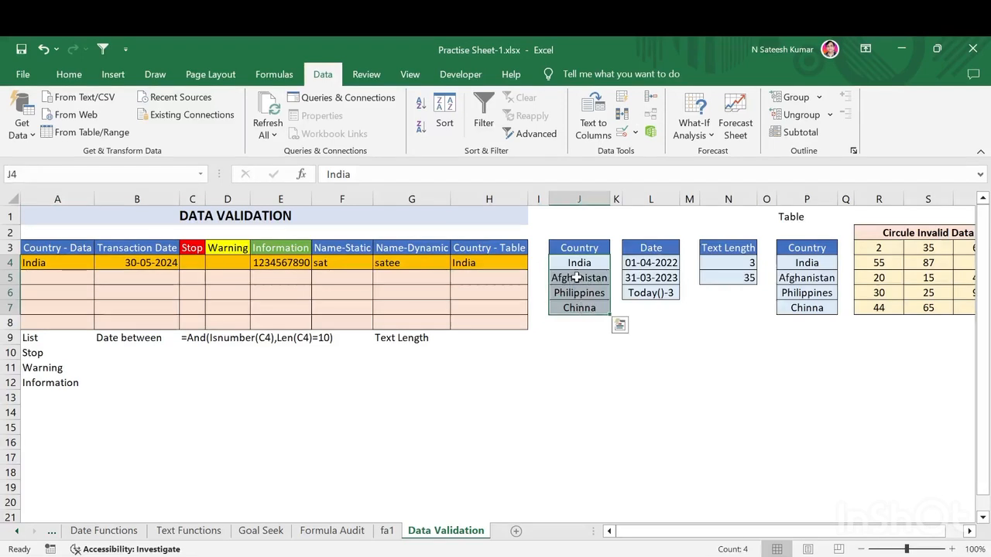
left_click(74, 263)
left_click(101, 264)
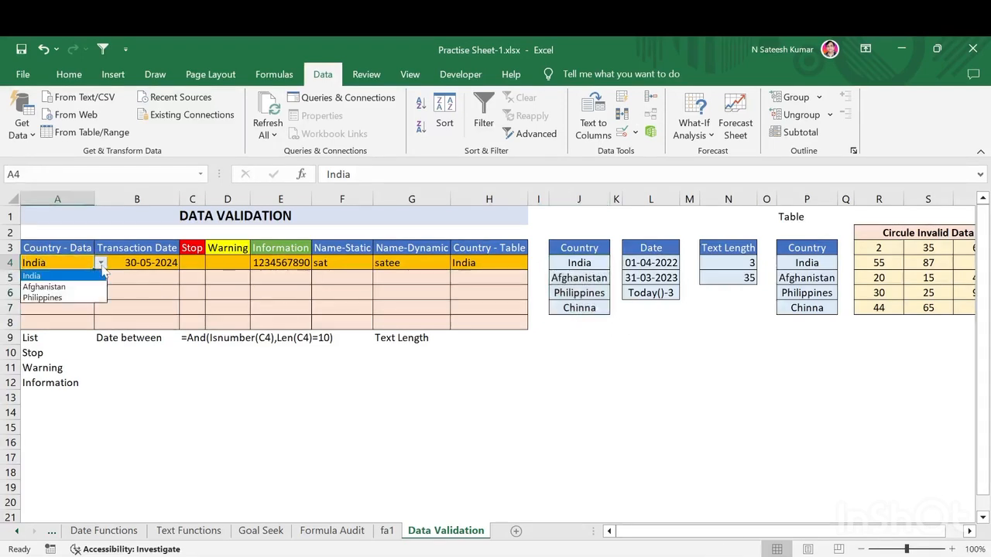
left_click(78, 282)
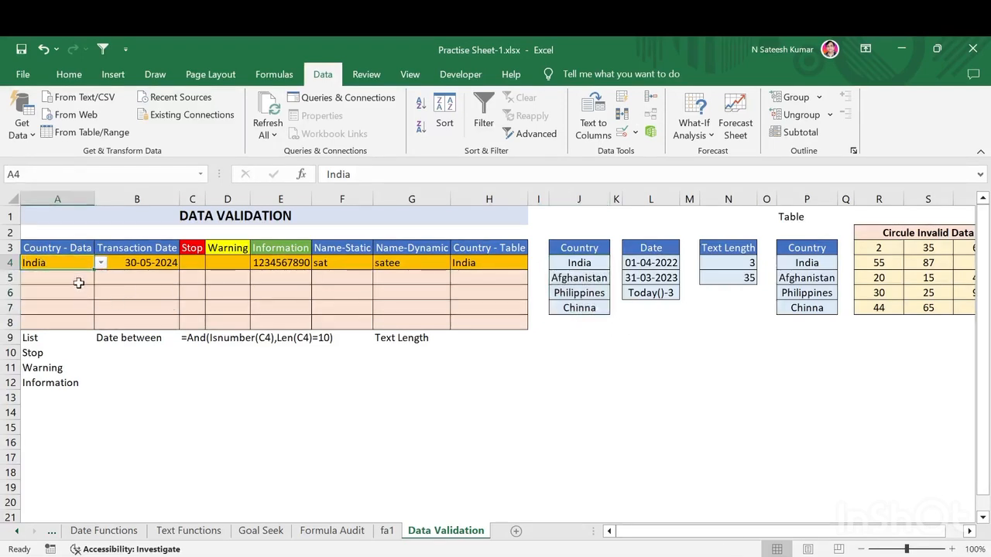
Step: Try entering india in cell A5, which has no validation rule, and undo the entry
left_click(67, 284)
type("India")
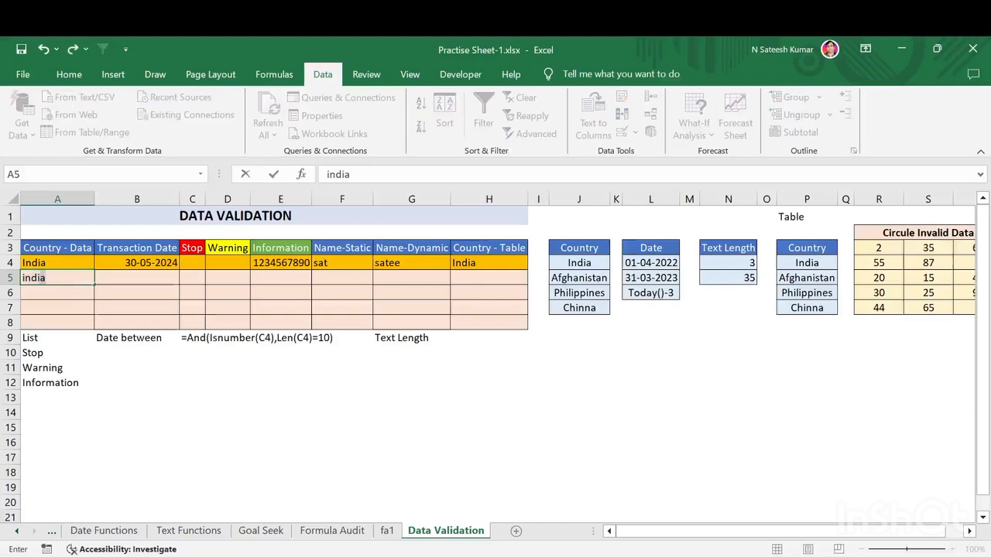
key("Return")
key("ctrl+z")
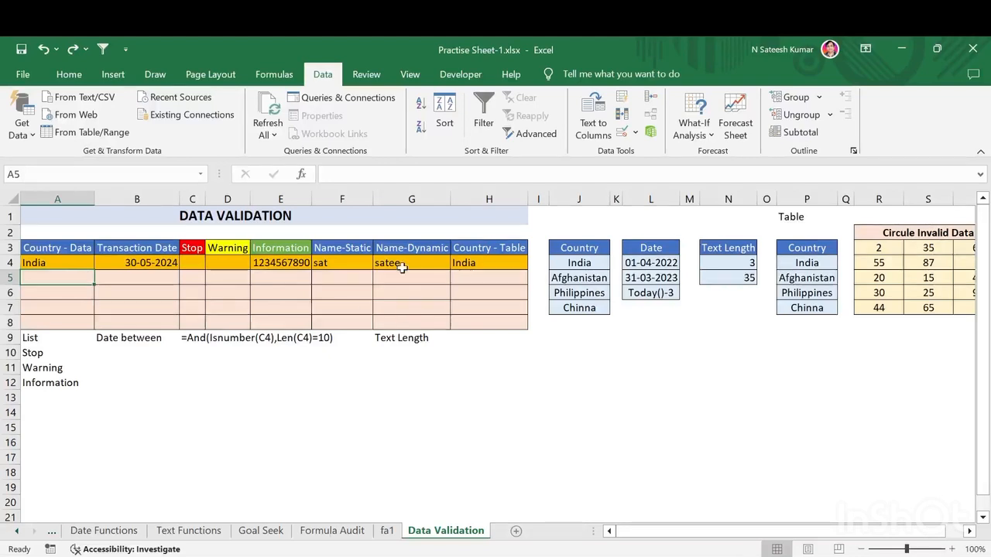
Step: Add a List data validation rule to cell A5 with the source range =$J$4:$J$6
left_click(635, 131)
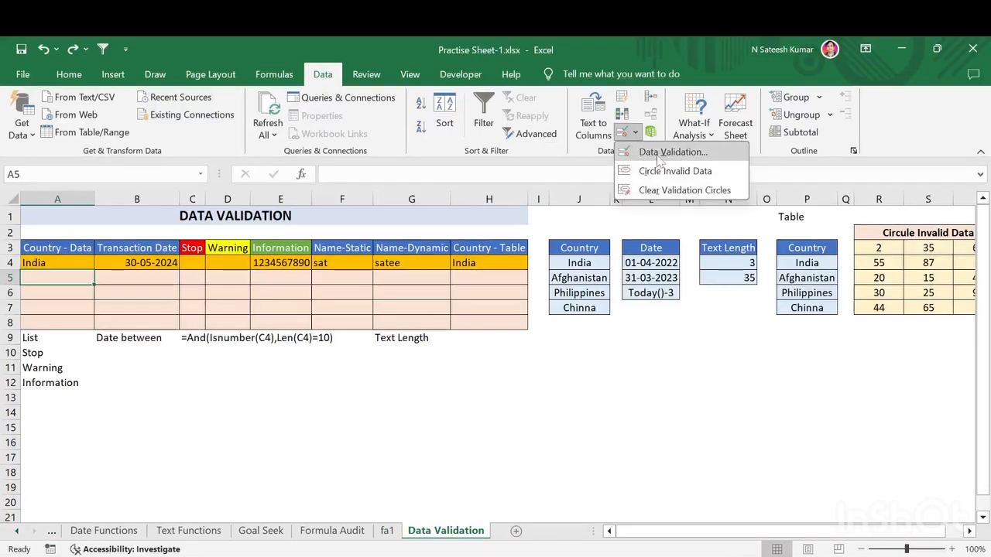
left_click(658, 154)
left_click(702, 198)
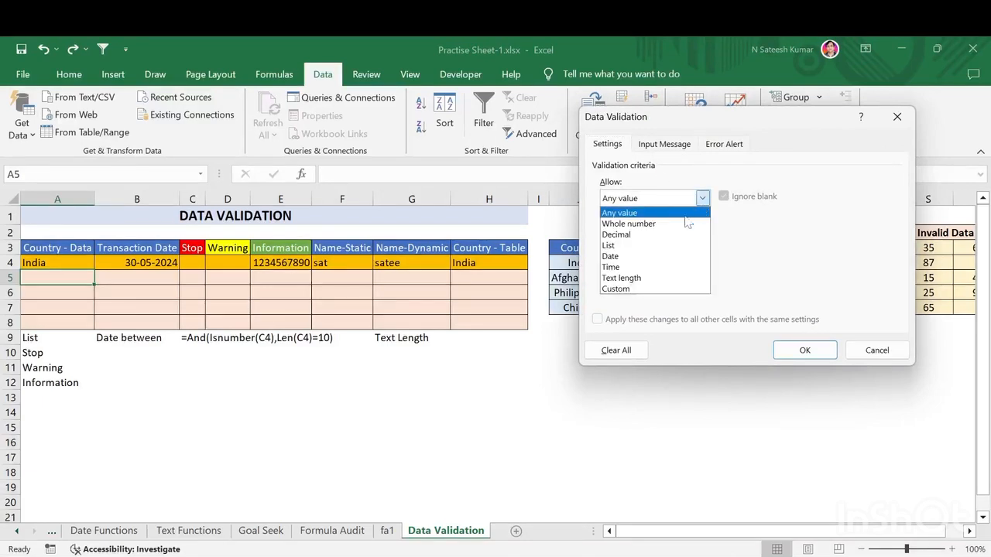
left_click(640, 245)
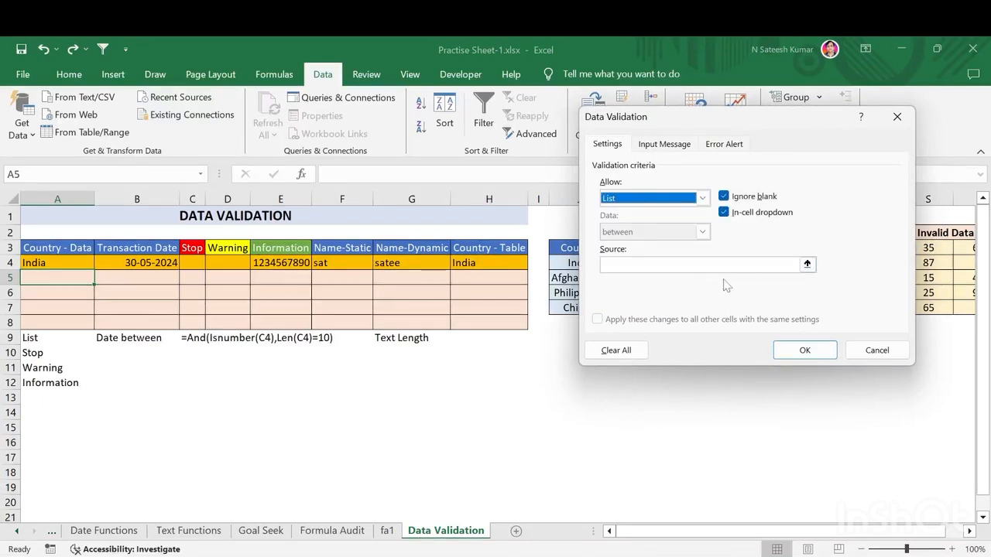
left_click(806, 264)
left_click_drag(584, 264, 582, 292)
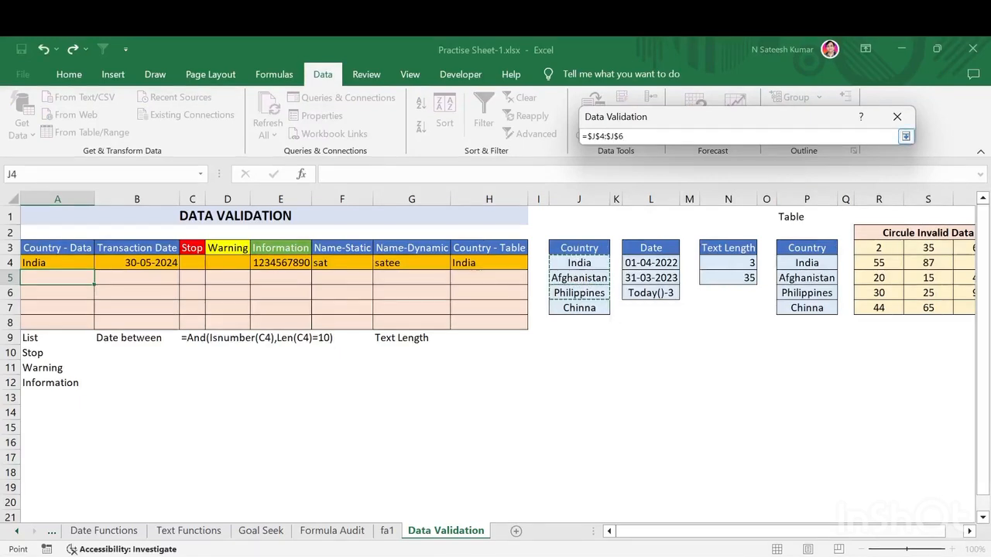
left_click(904, 137)
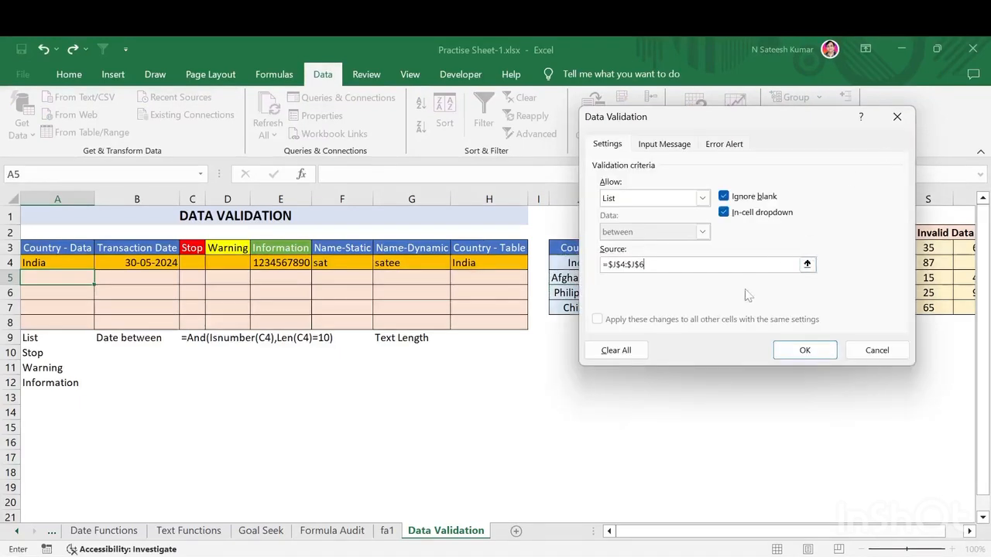
left_click(807, 353)
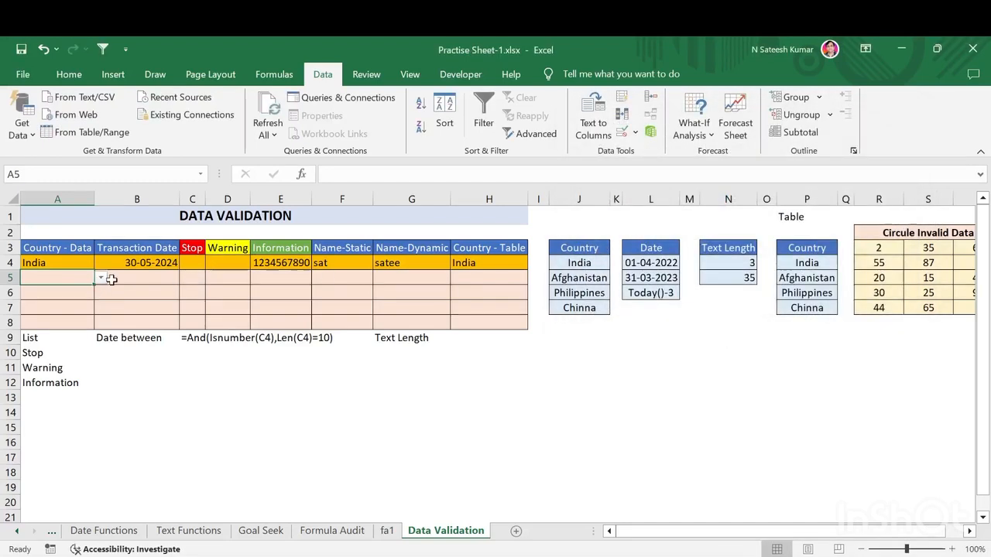
Step: Check the dropdown options in cell A5 and test the rule by trying to enter the unlisted value gi
left_click(101, 277)
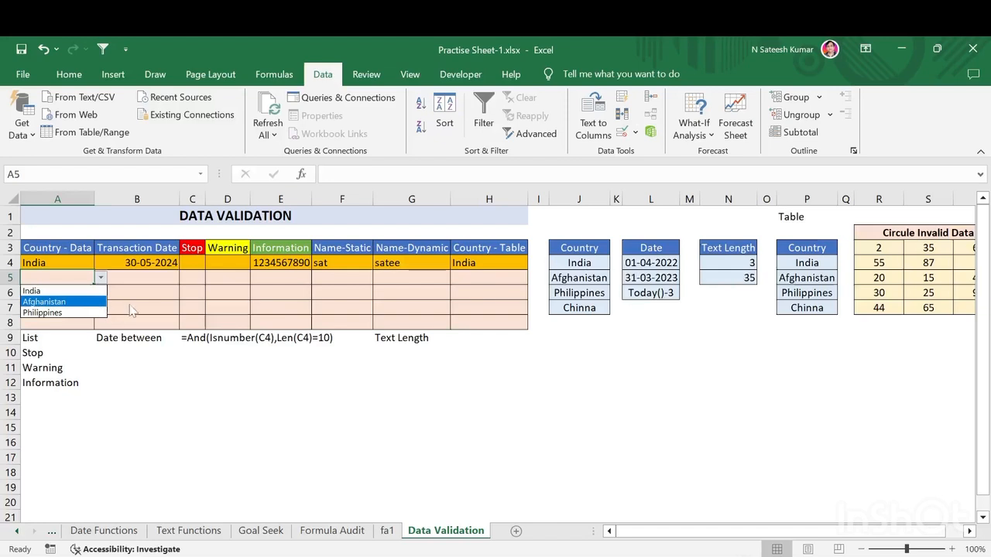
key("Escape")
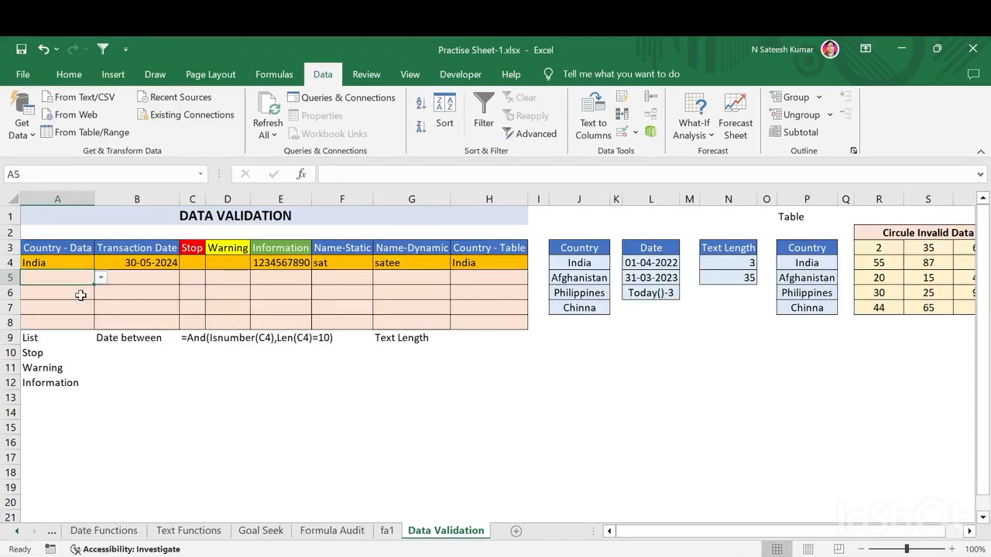
type("gi")
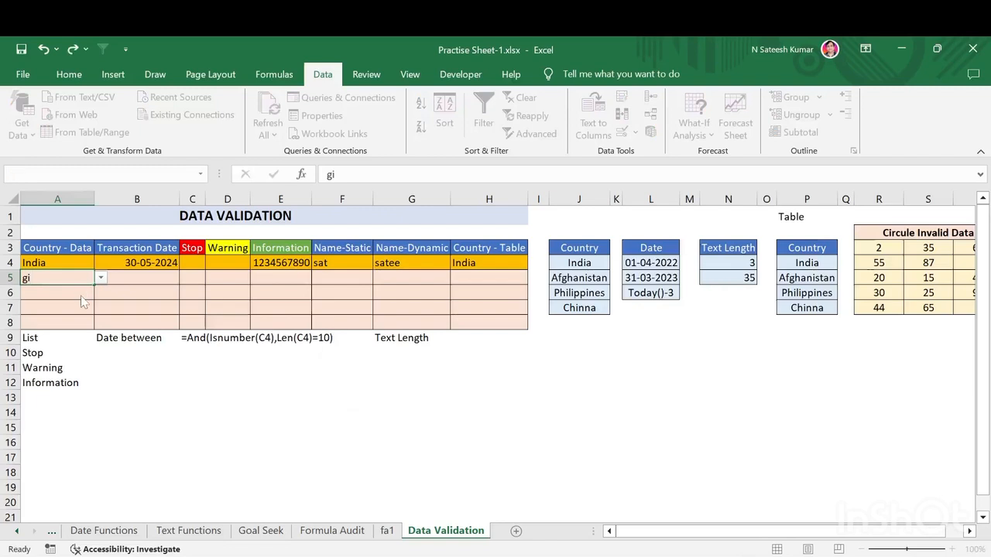
key("Return")
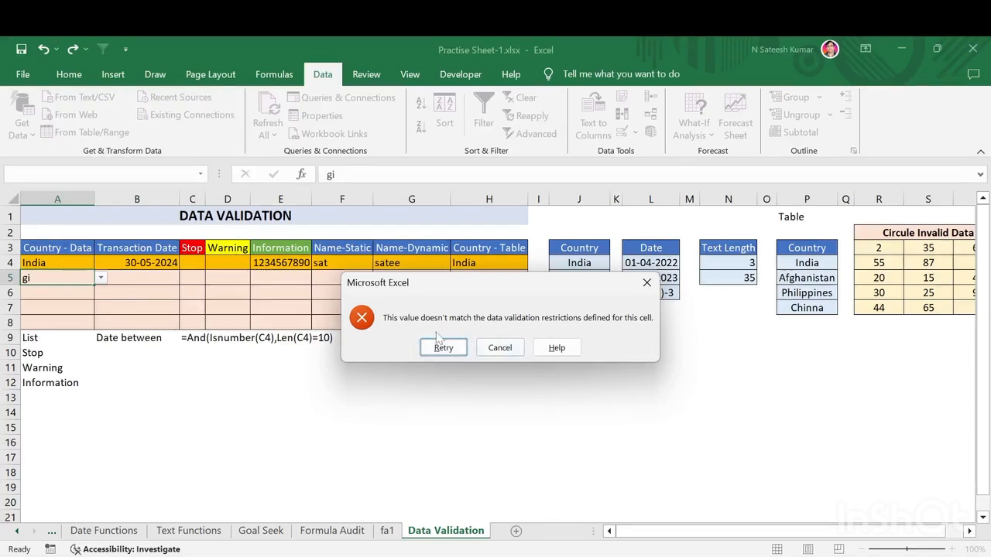
left_click(499, 347)
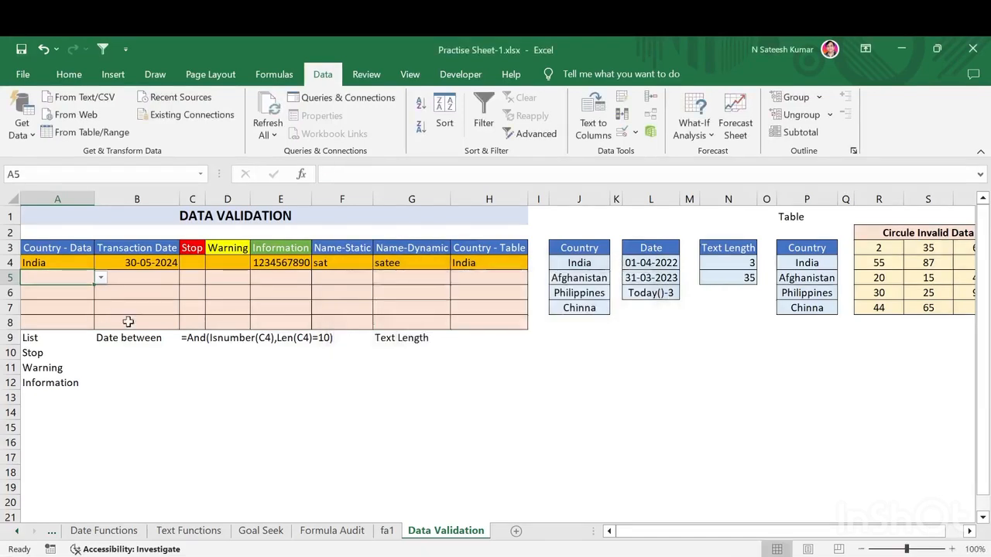
Step: Choose Afghanistan from the dropdown list in cell A5, and try to overwrite it with the unlisted value dsfs
left_click(100, 277)
left_click(73, 301)
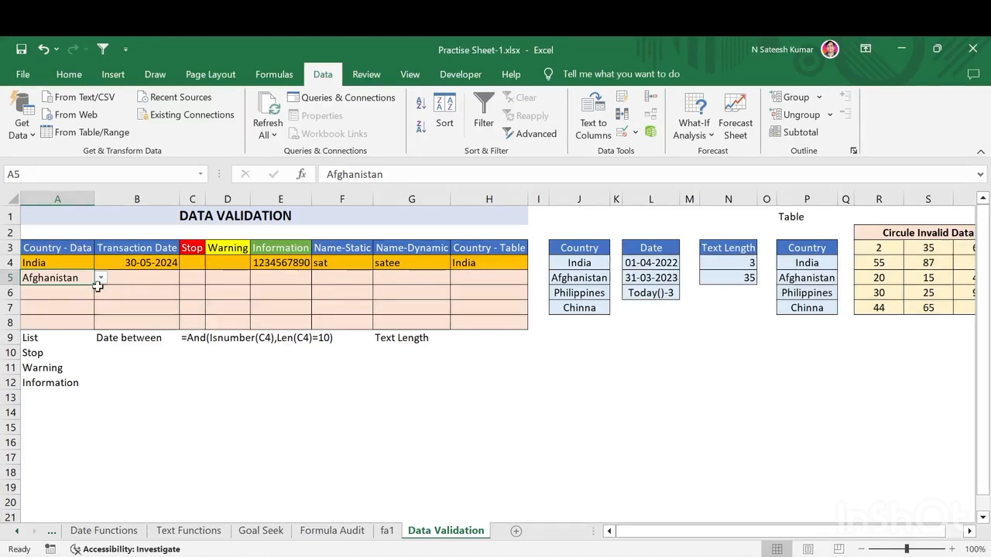
type("dsfs")
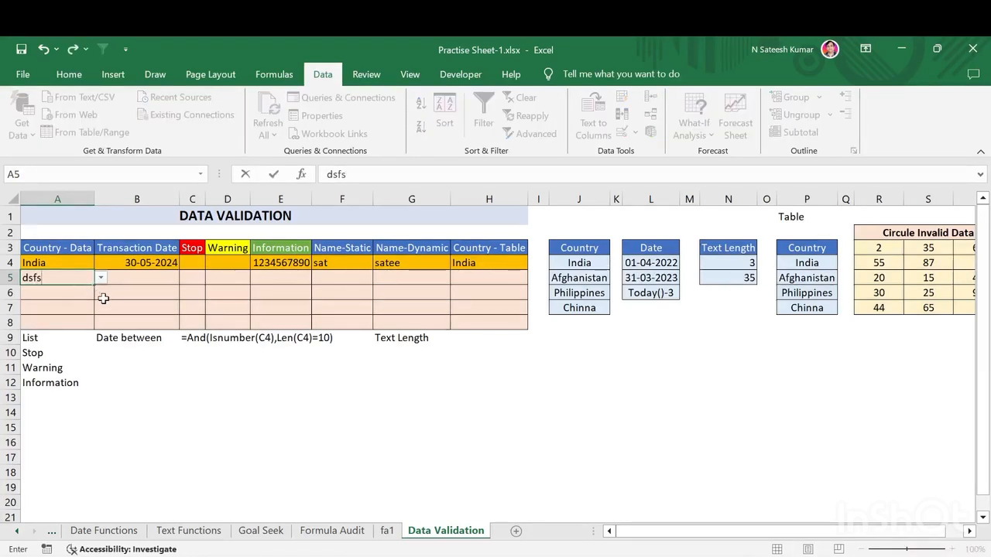
key("Return")
left_click(500, 348)
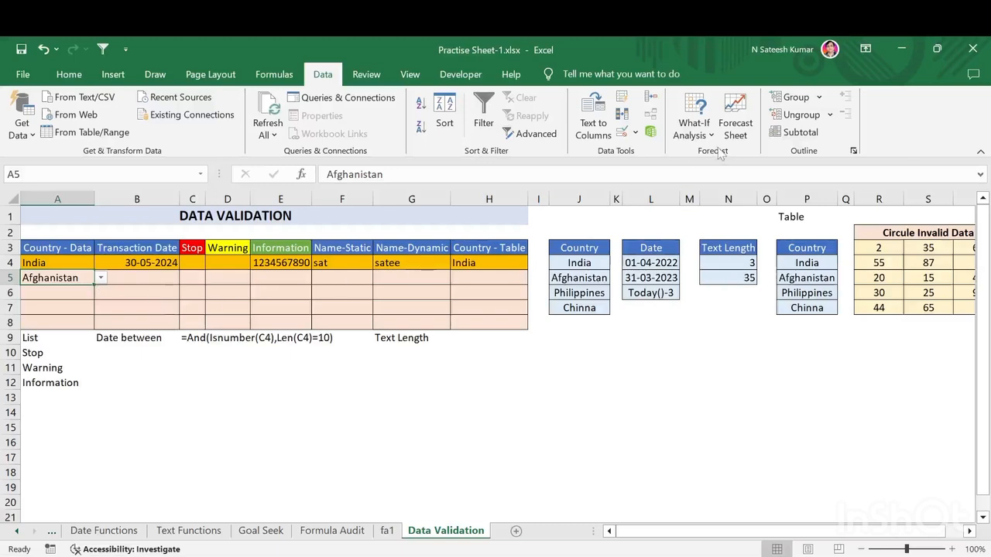
Step: Give the data validation input message for cell A5 the title "Select list"
left_click(635, 132)
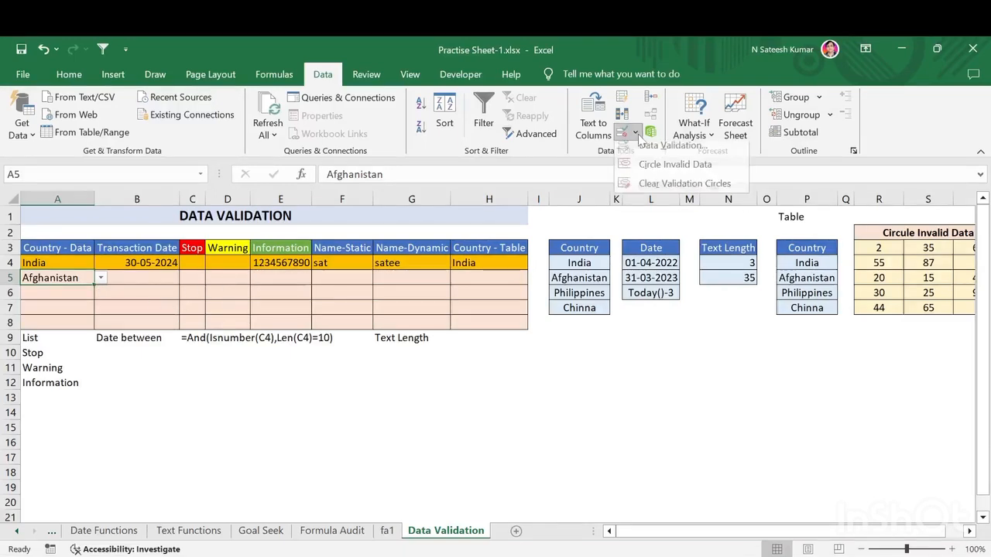
left_click(670, 146)
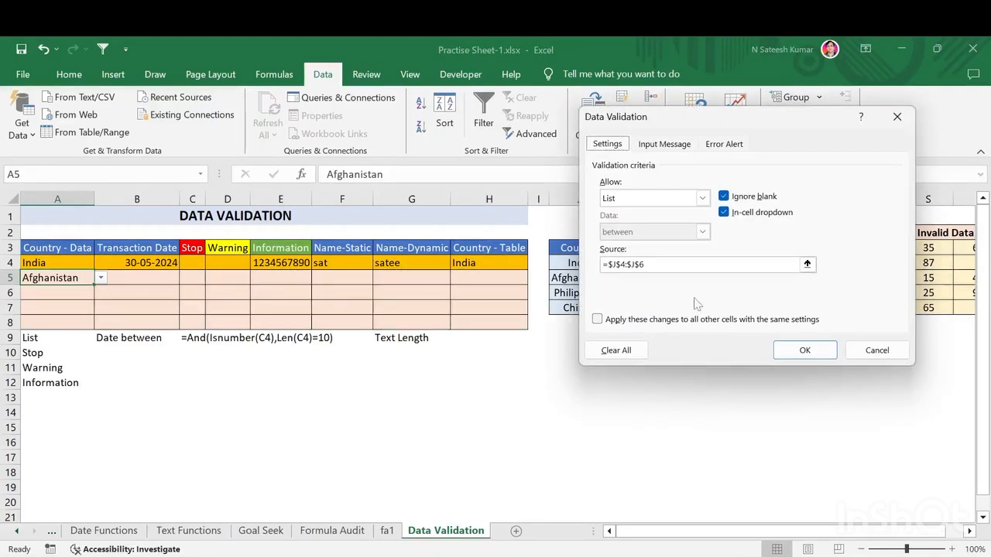
left_click(665, 146)
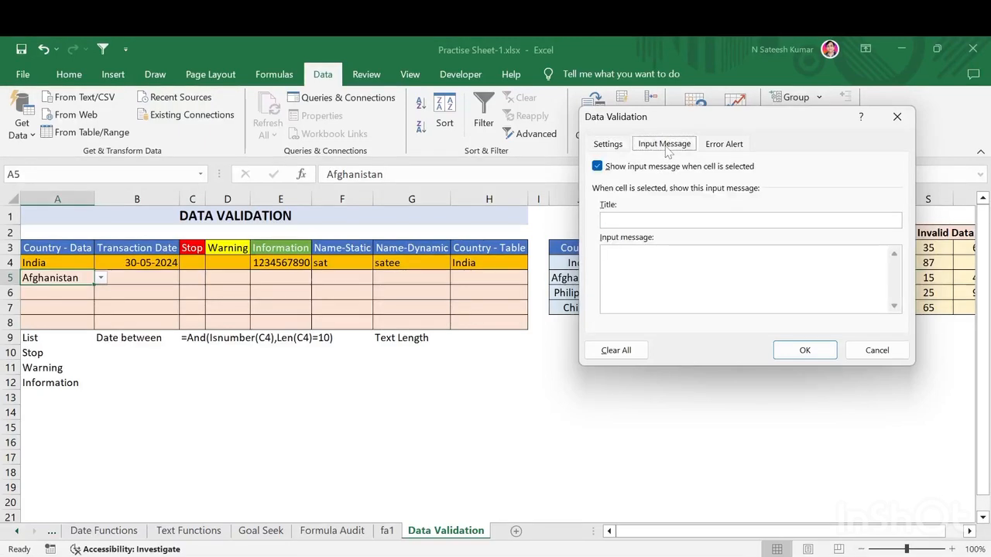
left_click(638, 223)
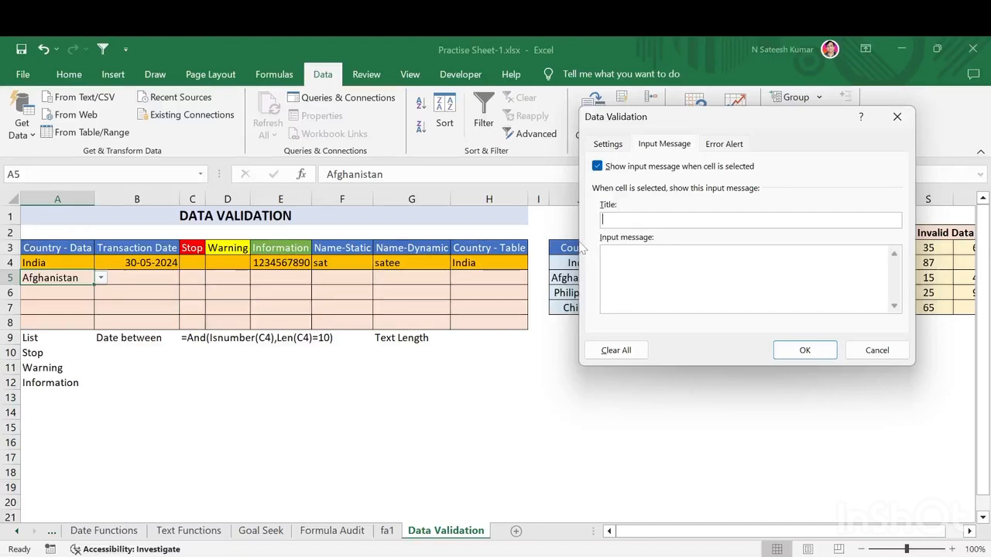
type("Select")
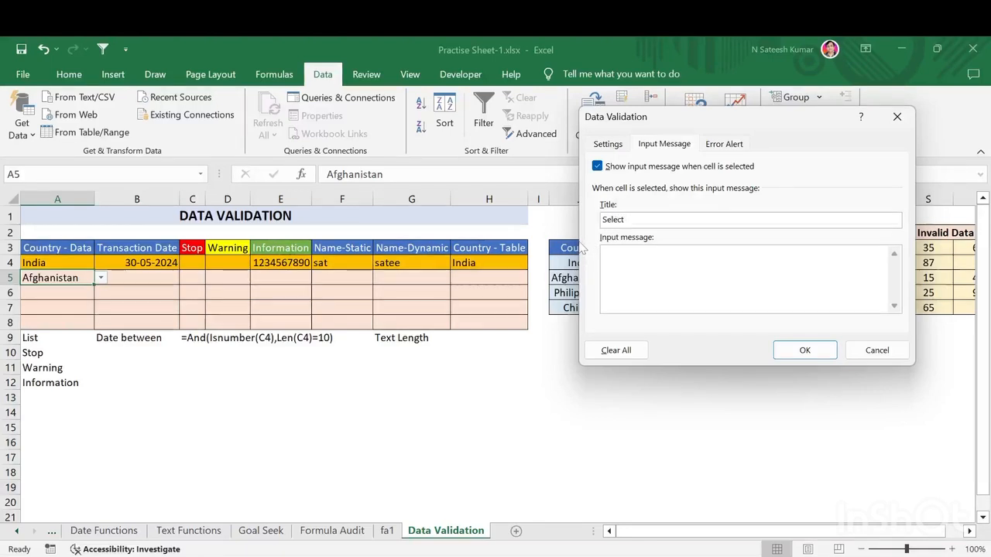
key("BackSpace")
key("BackSpace")
type("Select I")
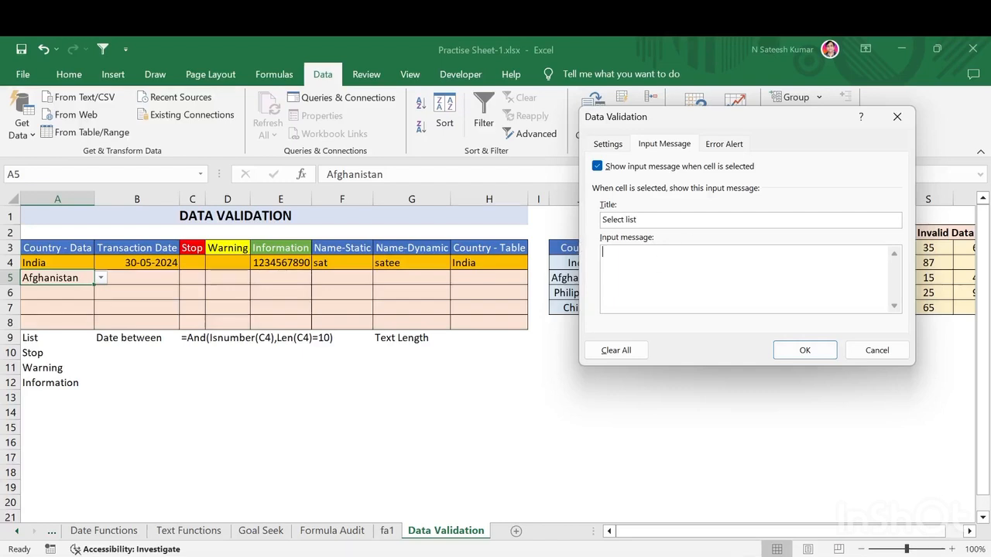
Step: Set the input message text for cell A5 to "Select data in dropdown list" and apply the validation settings
type("elect")
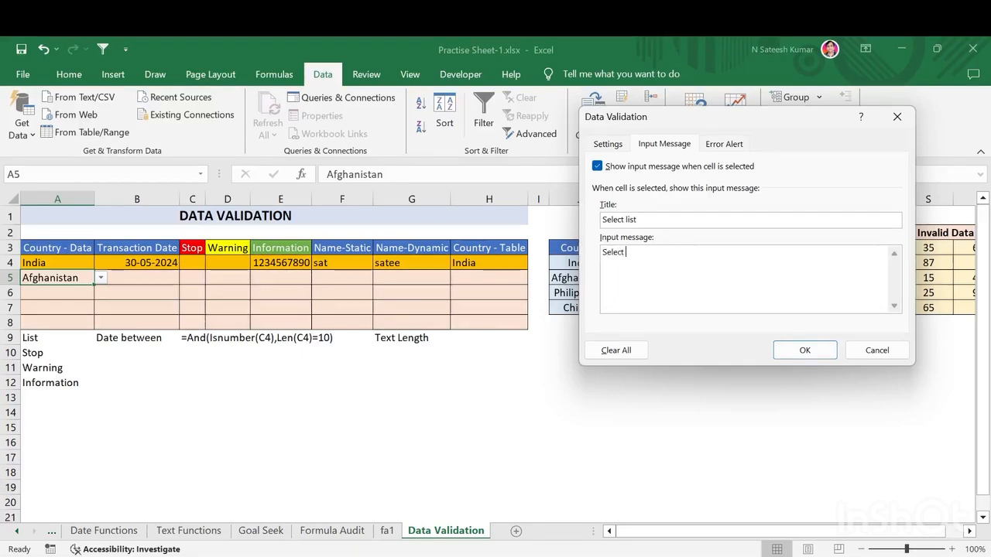
type(" date")
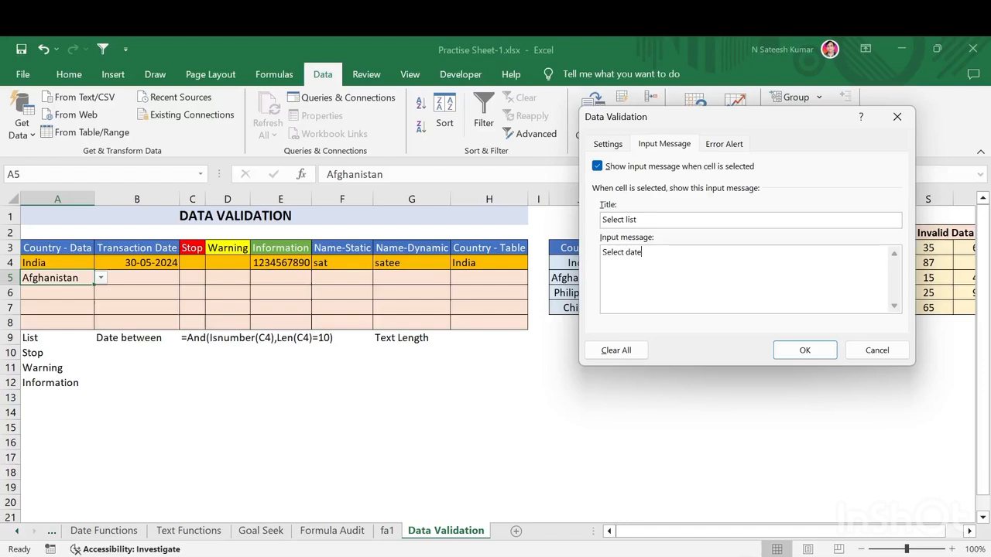
key("BackSpace")
type("a in drop")
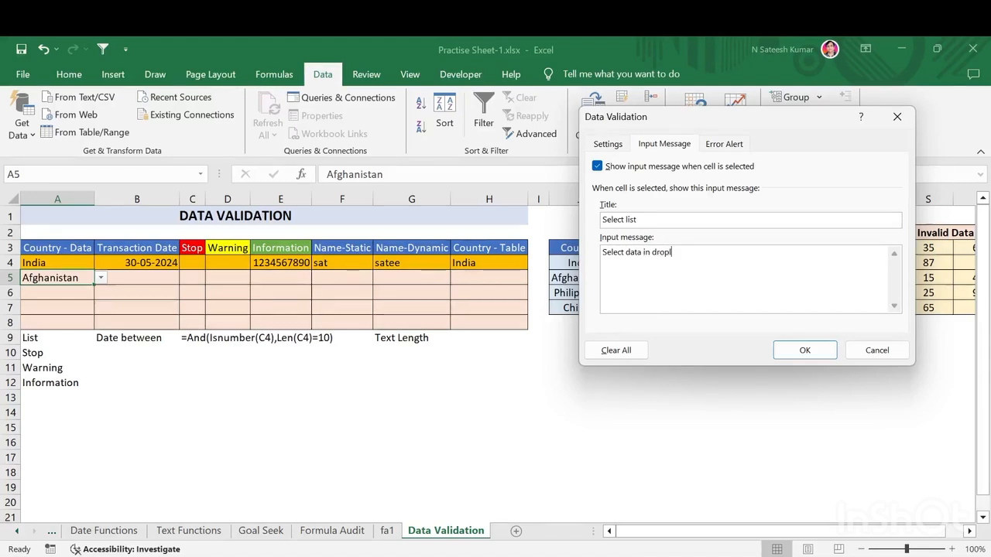
key("BackSpace")
key("BackSpace")
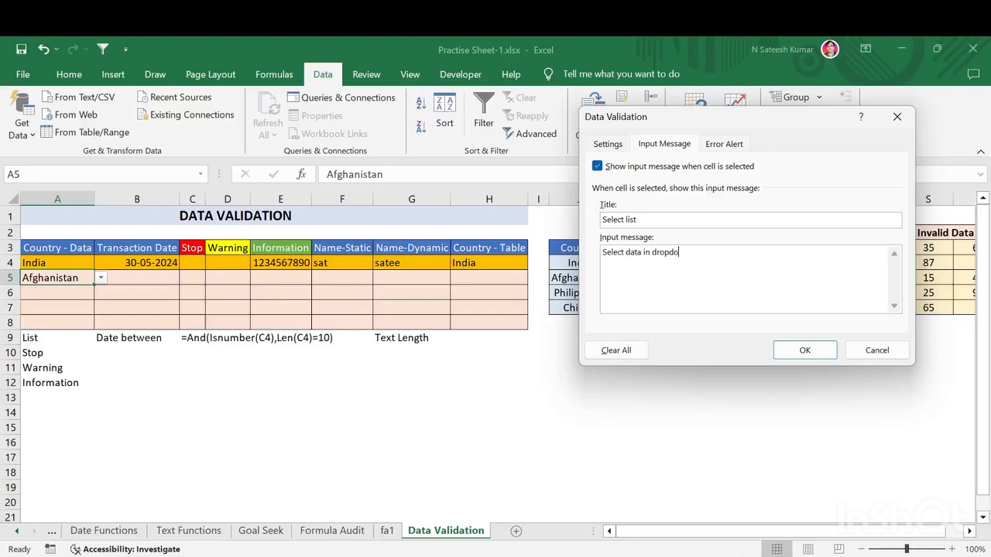
type("down list")
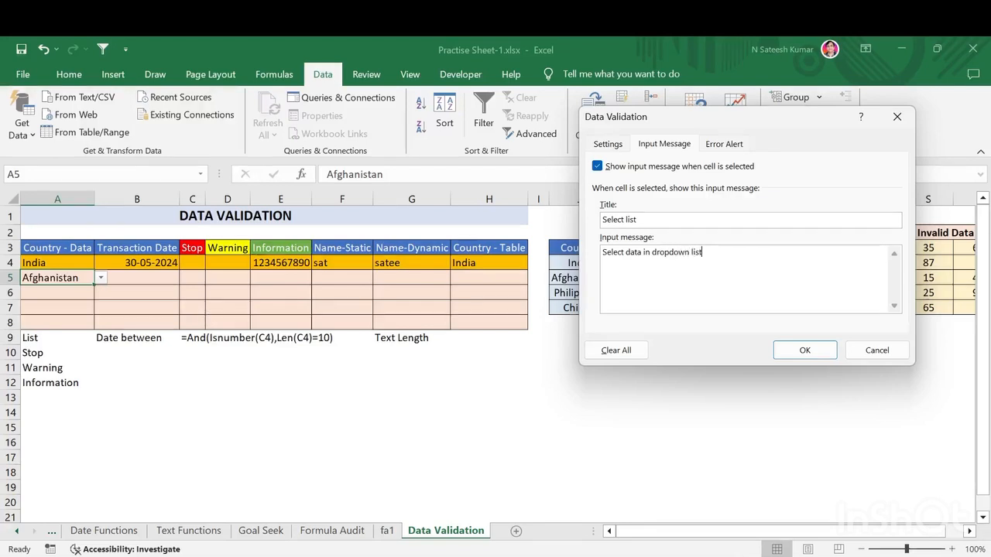
left_click(805, 350)
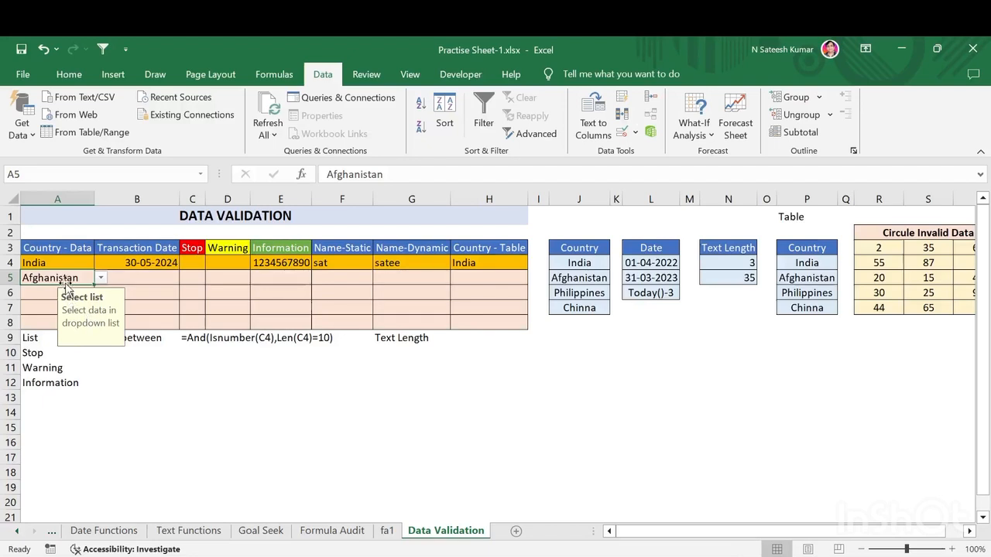
Step: Choose Philippines from the dropdown list in cell A5, and try to overwrite it with the unlisted value dfjl
left_click(102, 278)
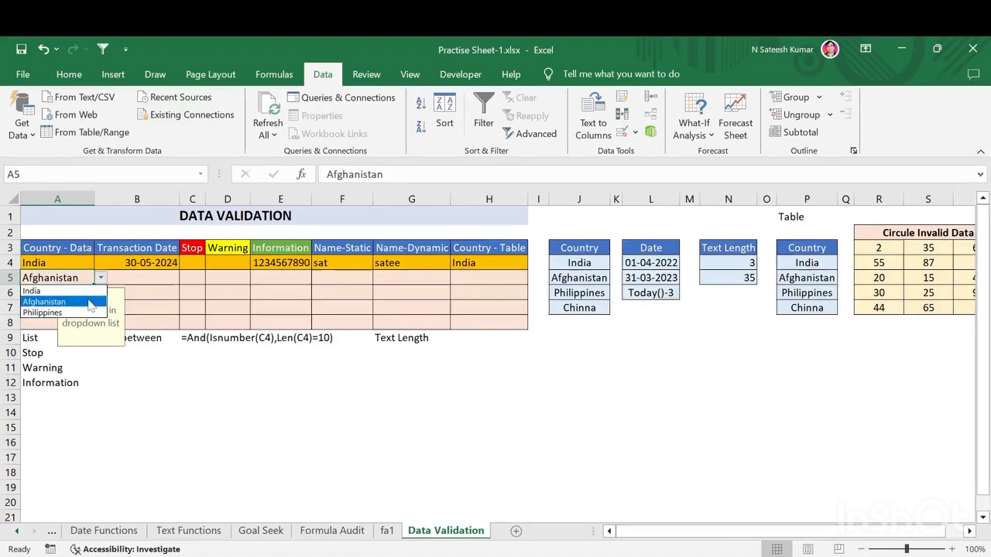
left_click(83, 312)
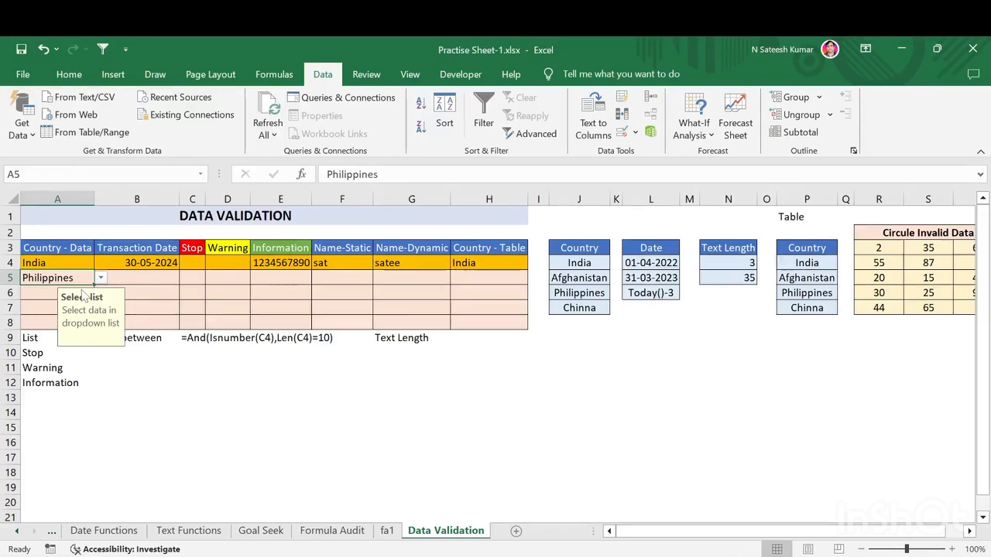
type("dfjl")
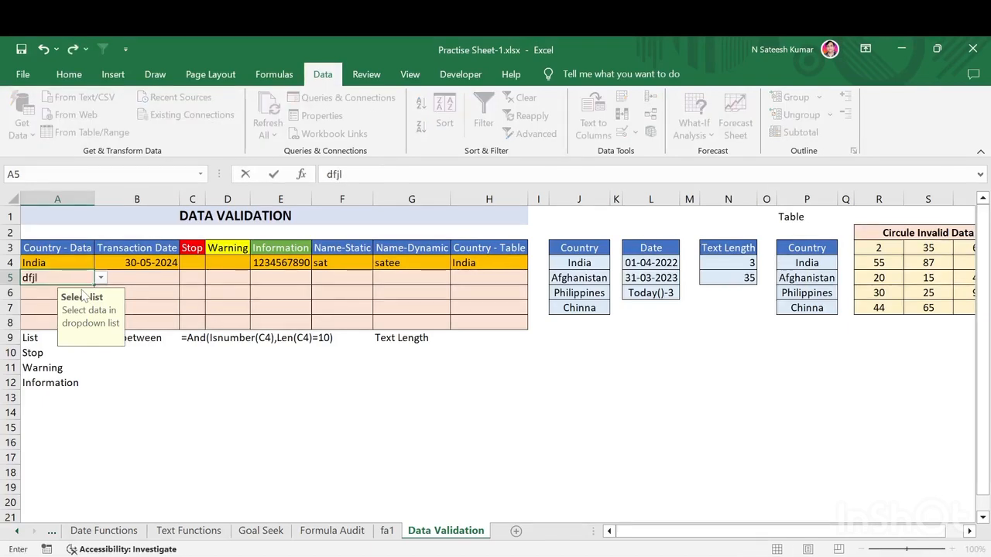
key("Return")
key("Escape")
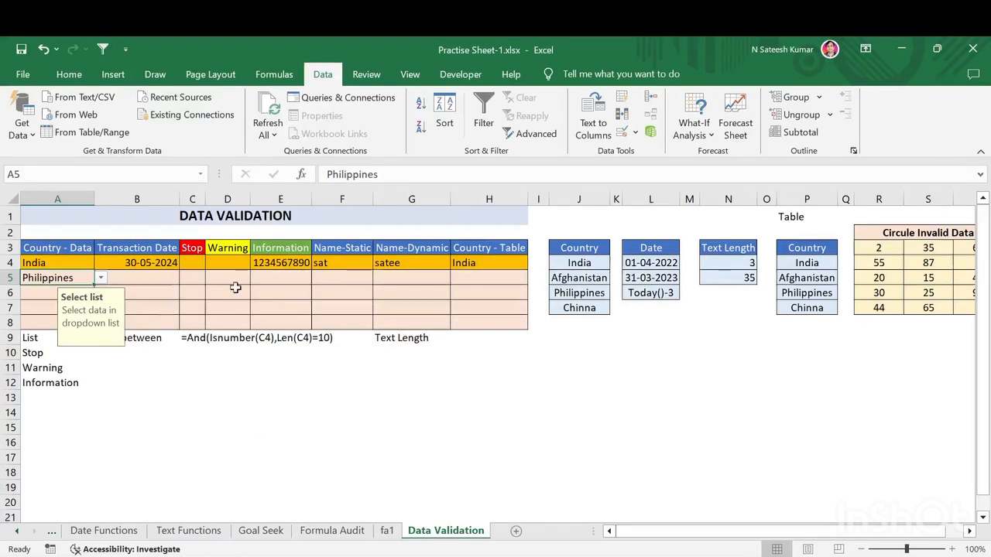
Step: Open the data validation error alert settings for cell A5 and choose the Stop style
left_click(634, 131)
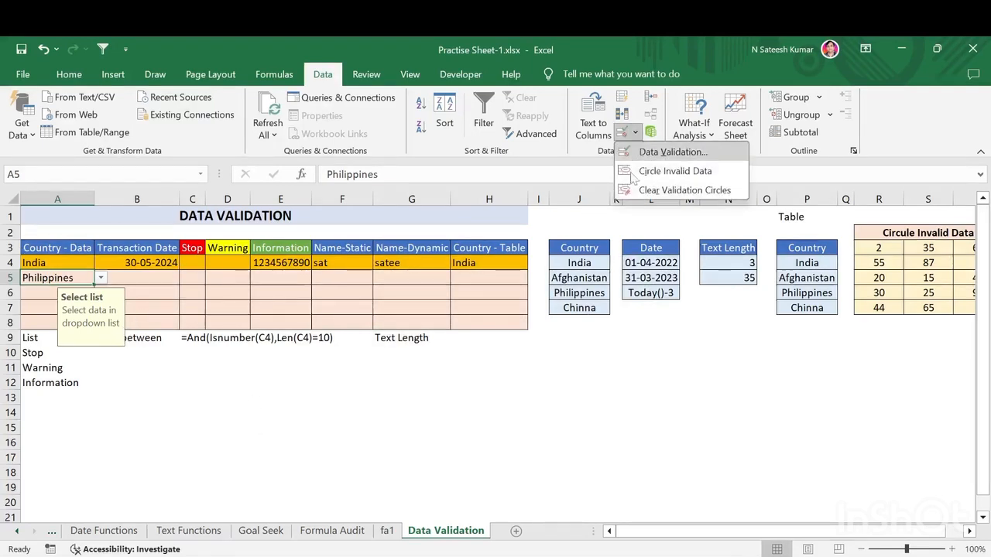
left_click(668, 153)
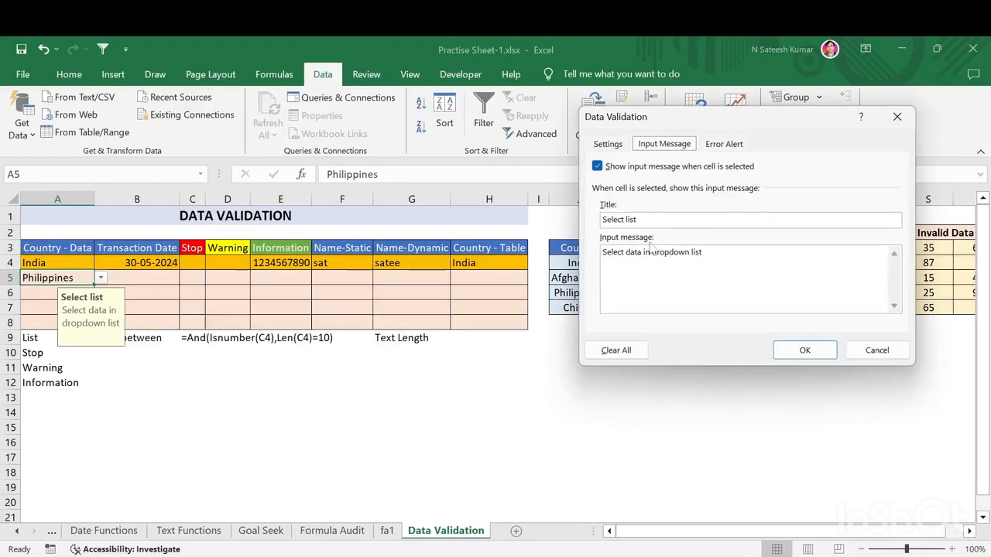
left_click(726, 149)
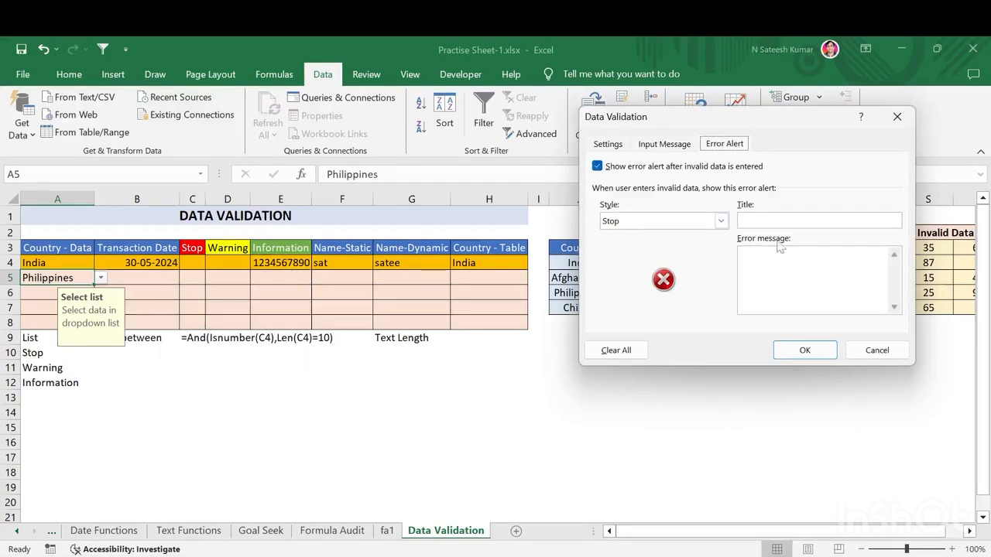
left_click(749, 220)
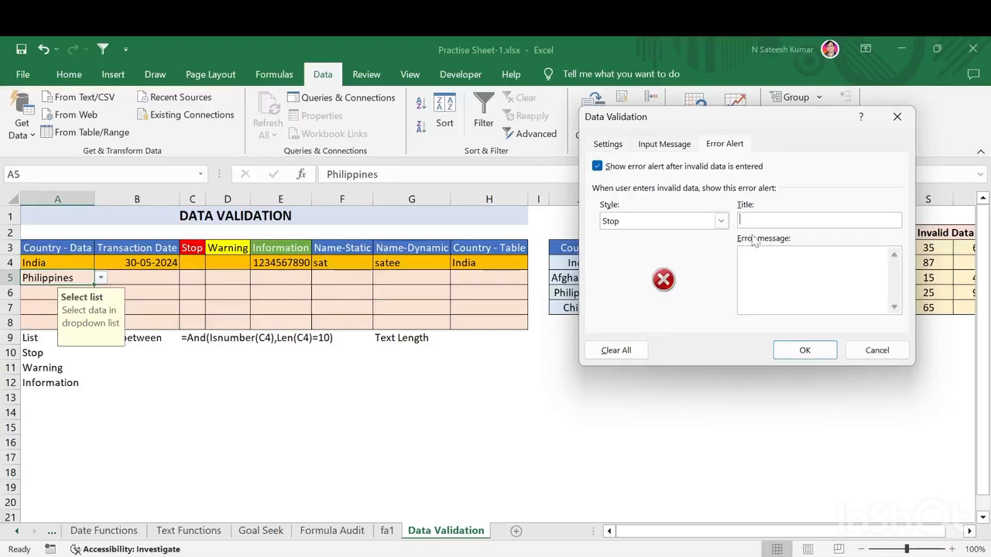
left_click(721, 220)
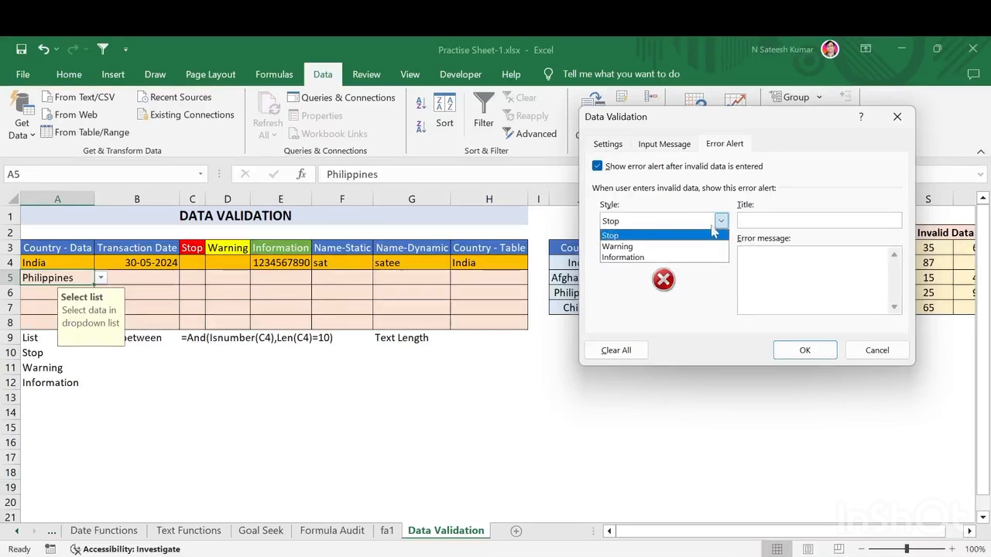
left_click(664, 246)
left_click(721, 220)
left_click(670, 235)
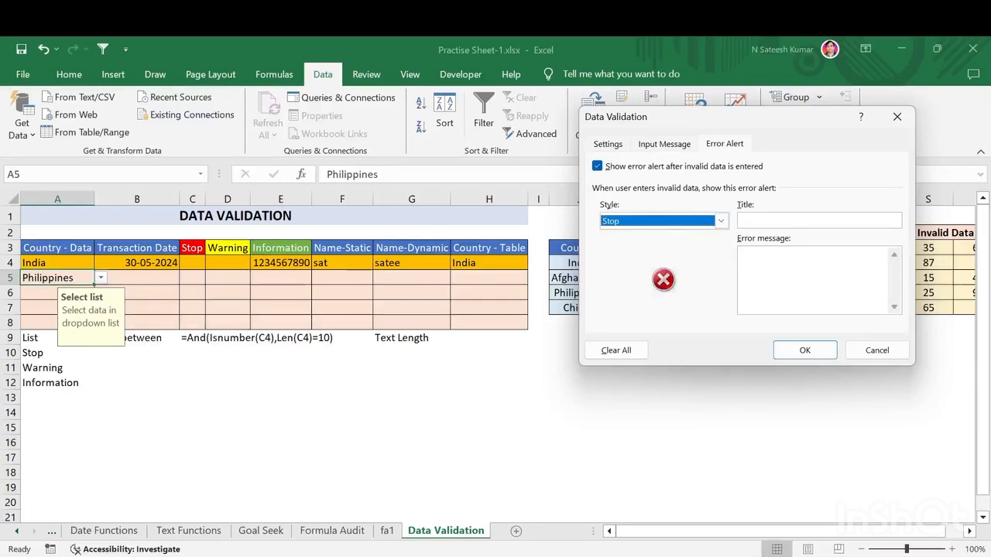
Step: Give the error alert for cell A5 the title "Select data correctly"
left_click(740, 220)
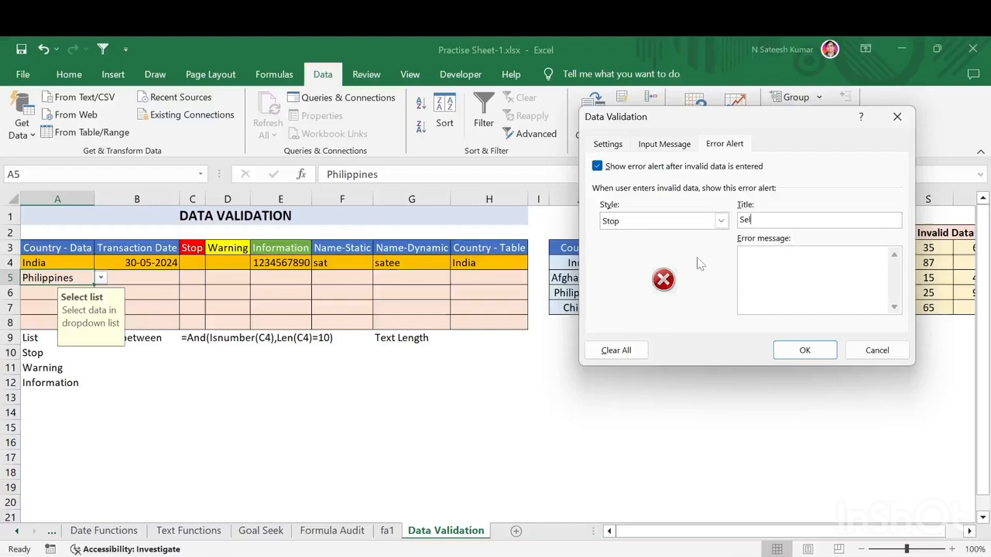
type("Select")
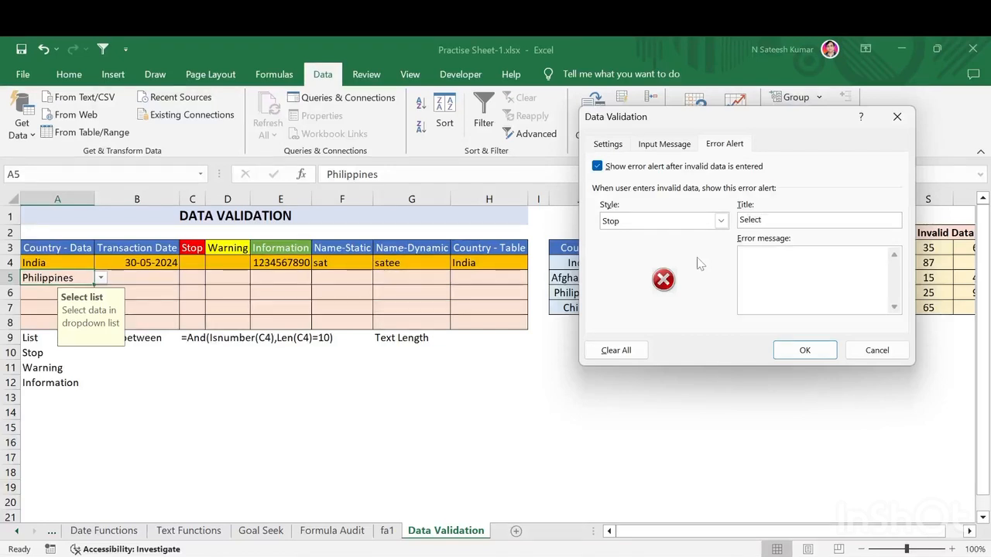
type(" data correctlh")
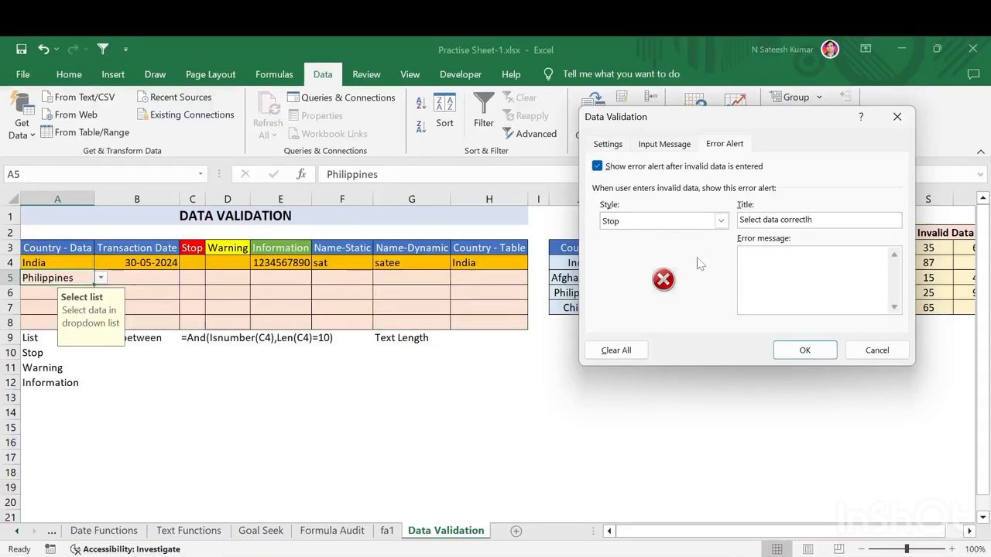
key("BackSpace")
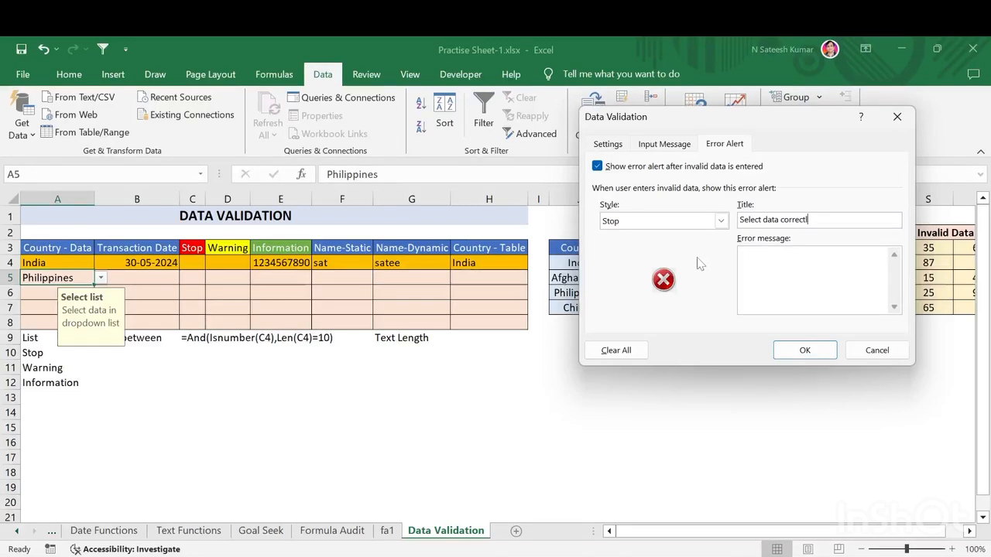
Step: Set the error message for cell A5 to "select details as per list only" and apply the validation settings
left_click(740, 254)
type("selec")
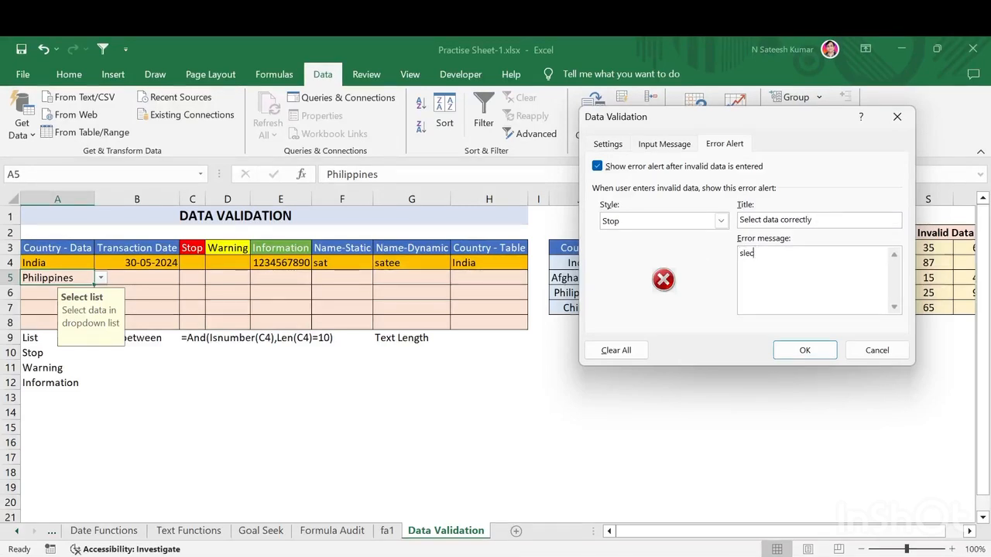
type("t details as per list")
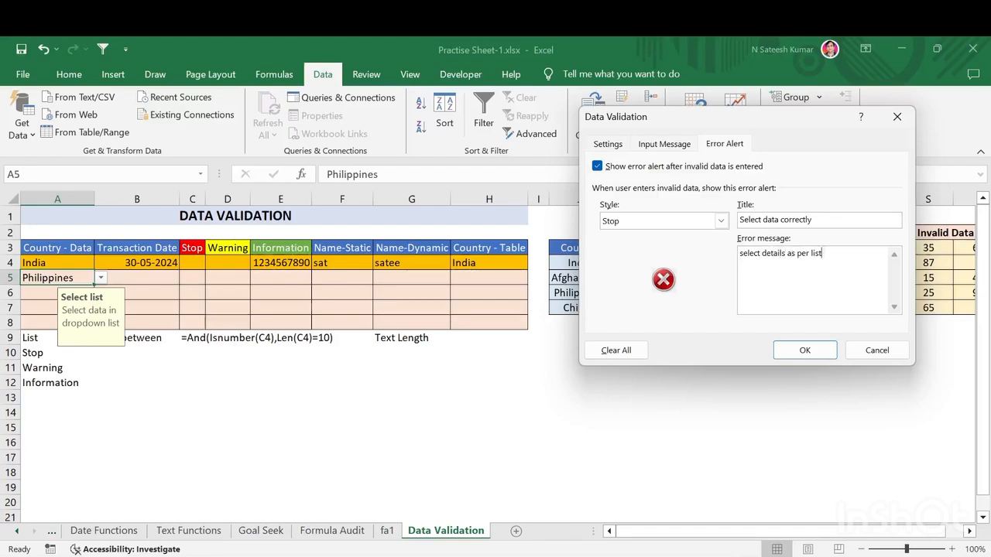
type(" only")
left_click(812, 349)
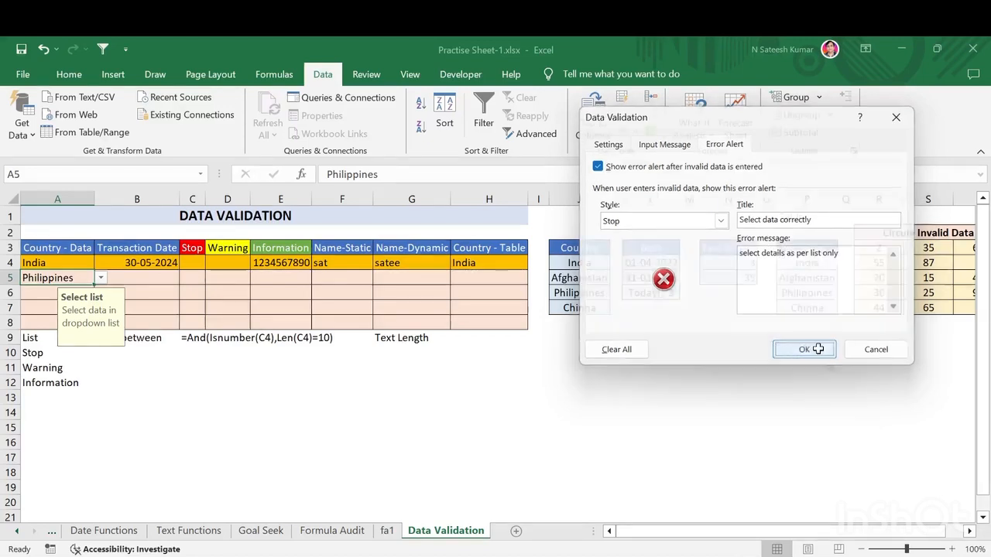
Step: Test the Stop alert by trying to enter the unlisted value sdf in cell A5, and cancel the entry
type("sdf")
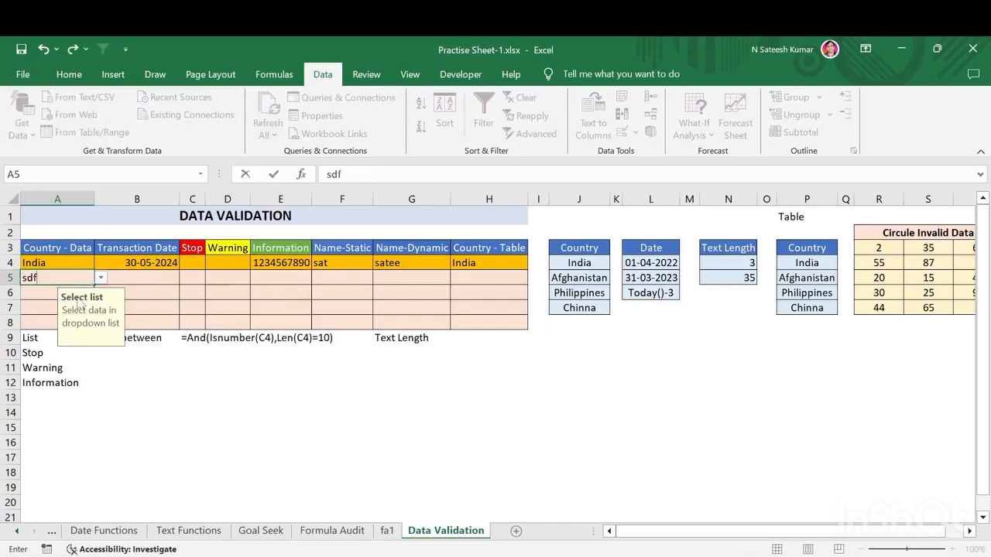
key("Return")
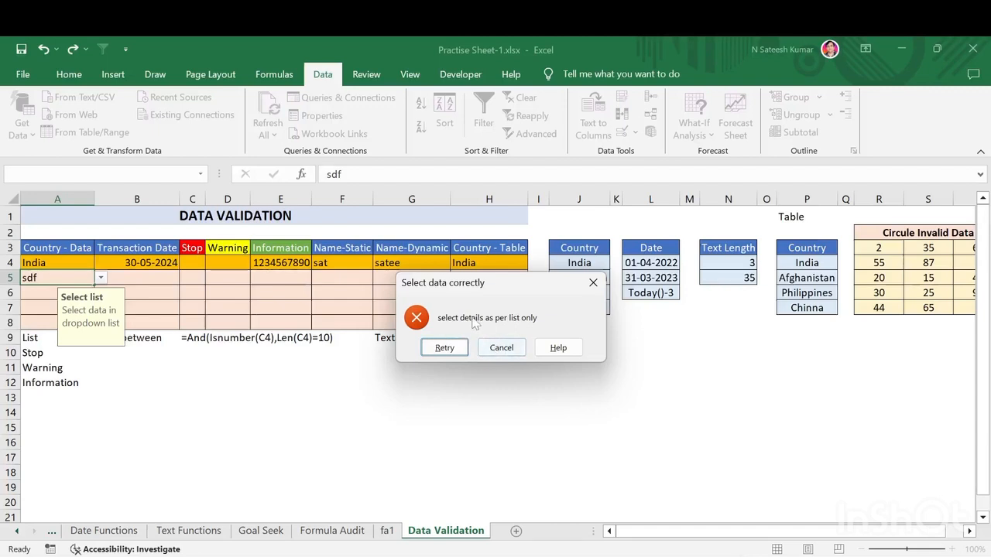
left_click(502, 348)
Step: Check the dropdown options in cell A5 and shift the cell's input message box slightly aside
left_click(101, 277)
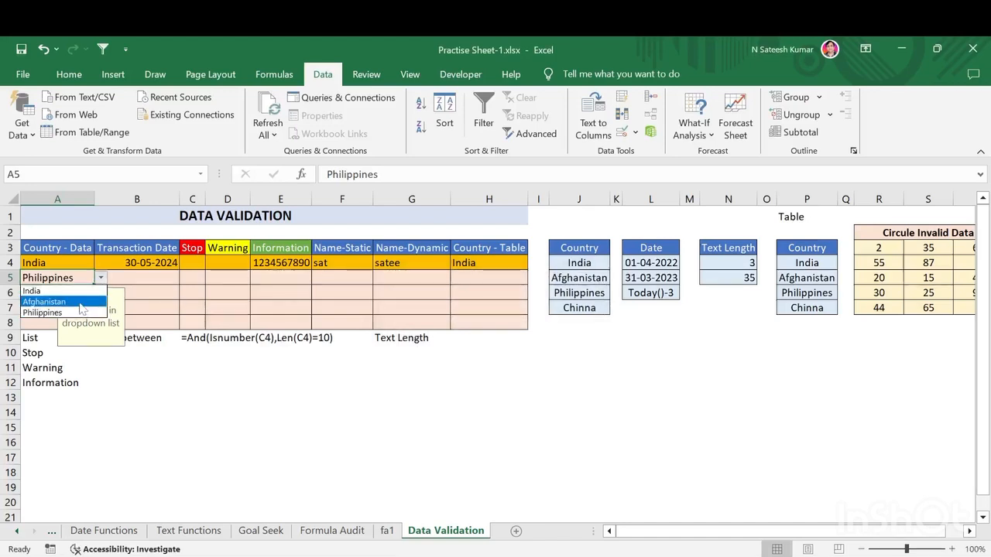
left_click(186, 290)
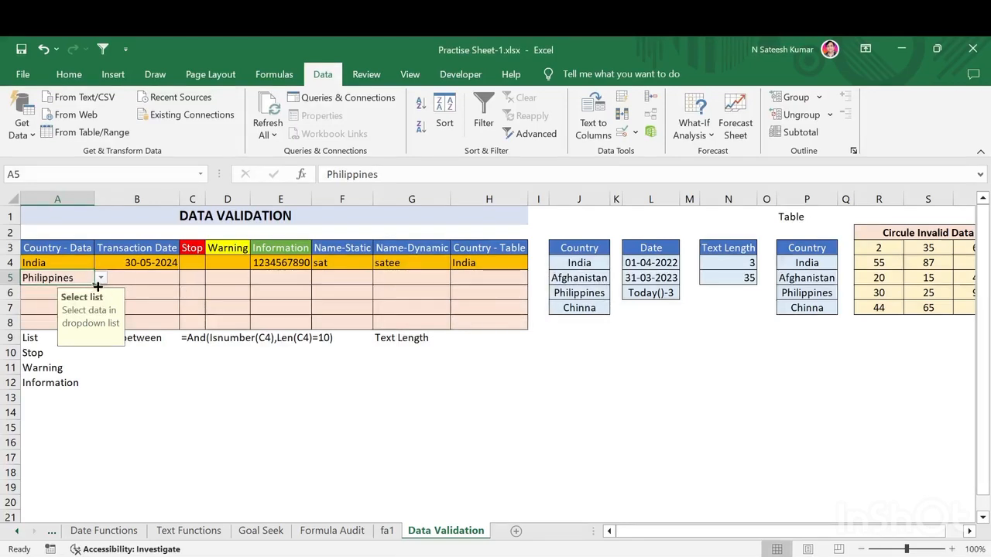
left_click_drag(101, 290, 126, 299)
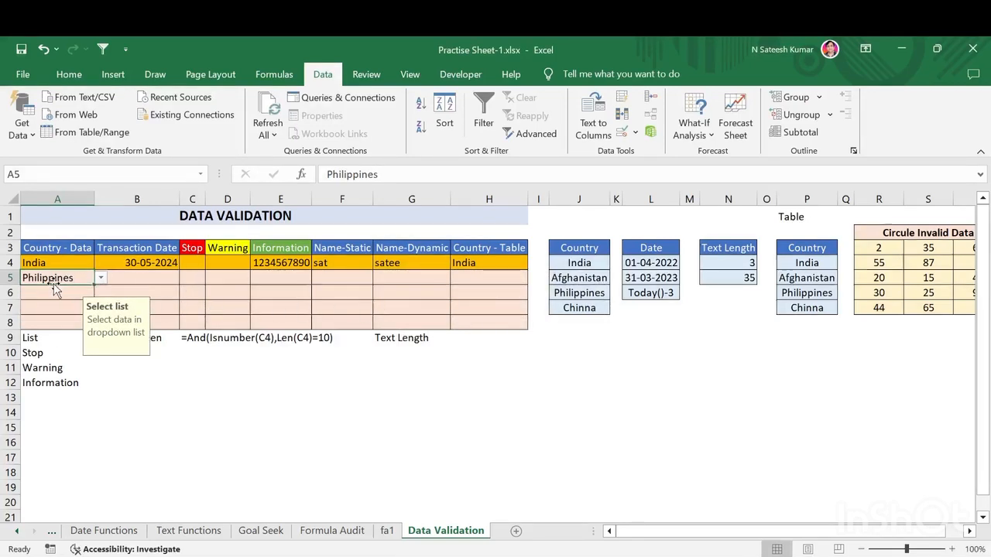
Step: Change the data validation error alert style for cell A5 to Warning and apply it
left_click(635, 132)
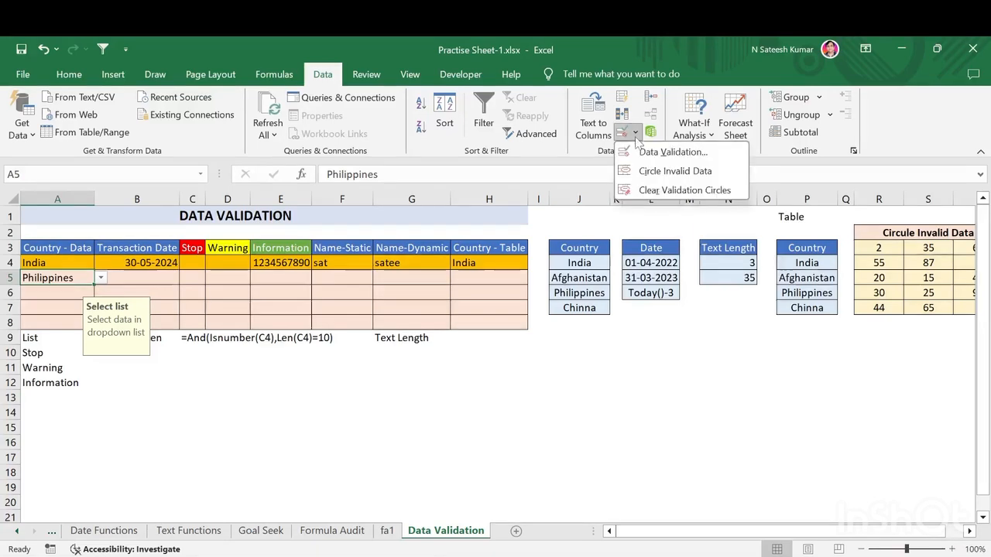
left_click(664, 154)
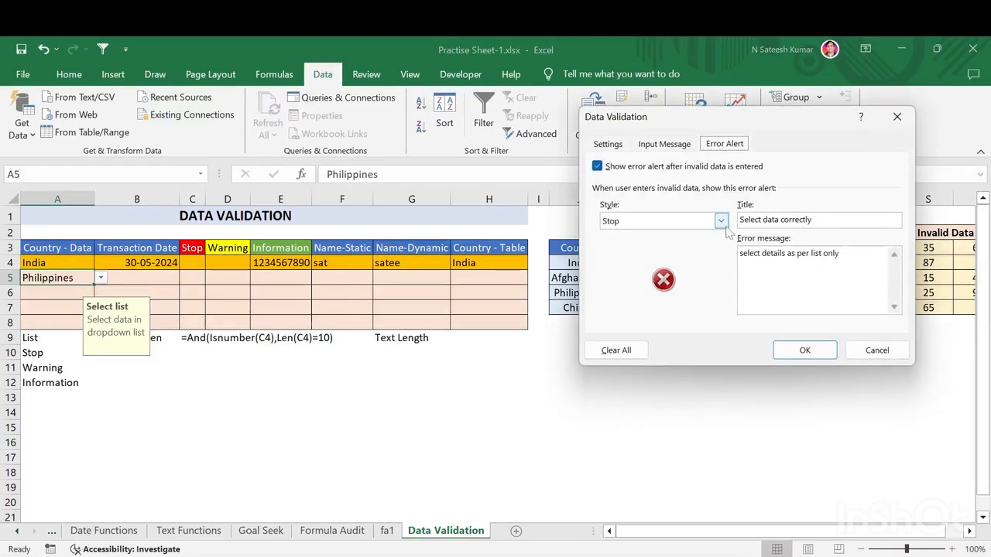
left_click(725, 224)
left_click(656, 247)
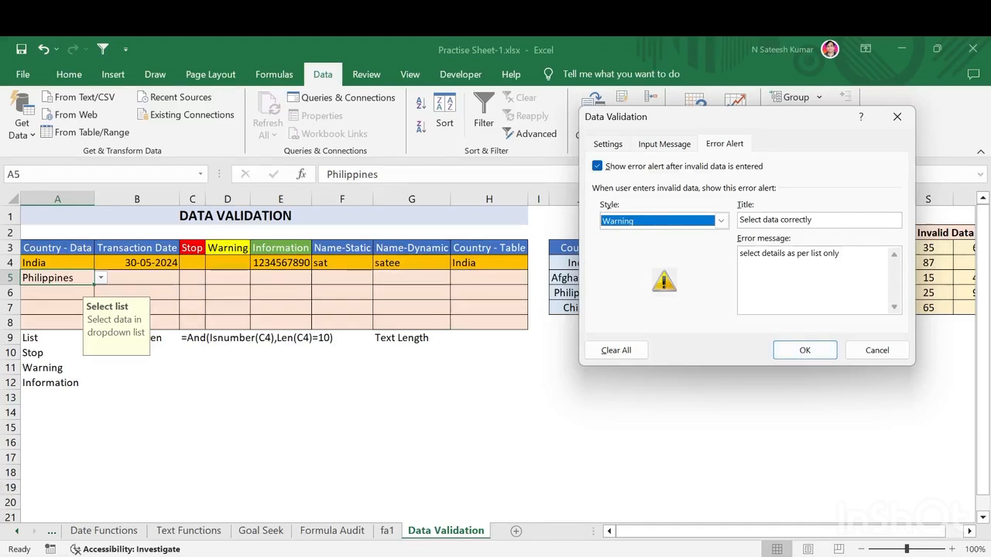
left_click(840, 267)
left_click(805, 350)
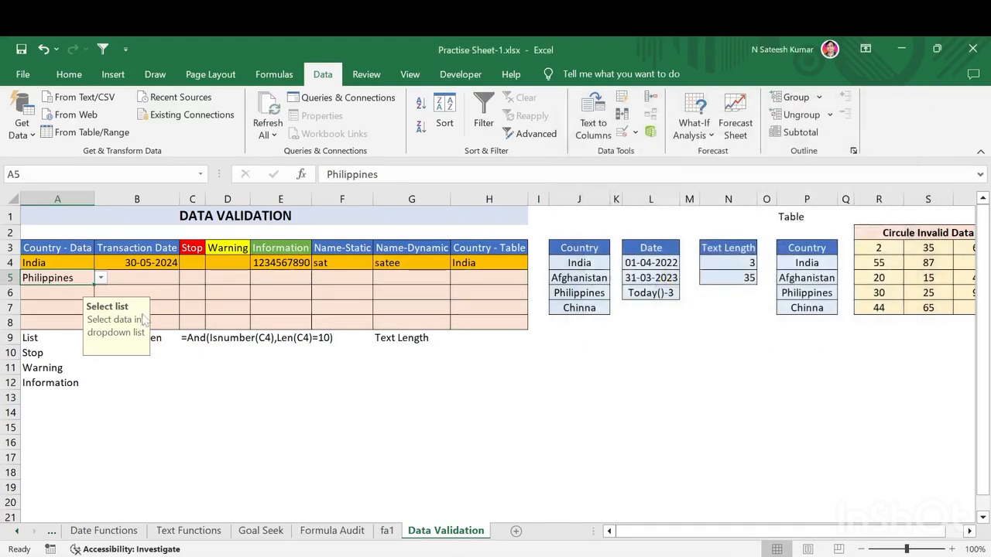
Step: Enter the unlisted value fsdf in cell A5 and choose to continue despite the warning
type("fsd")
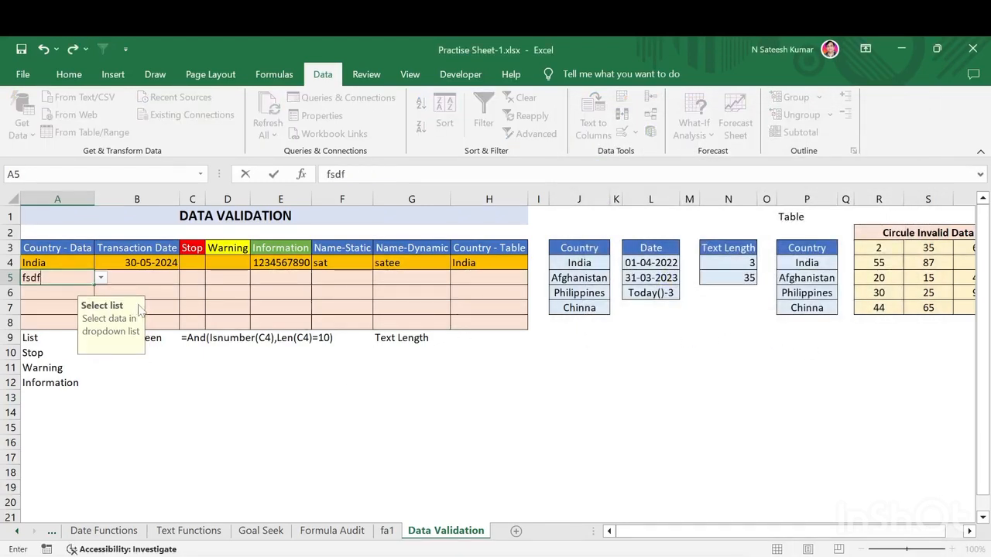
type("f")
key("Return")
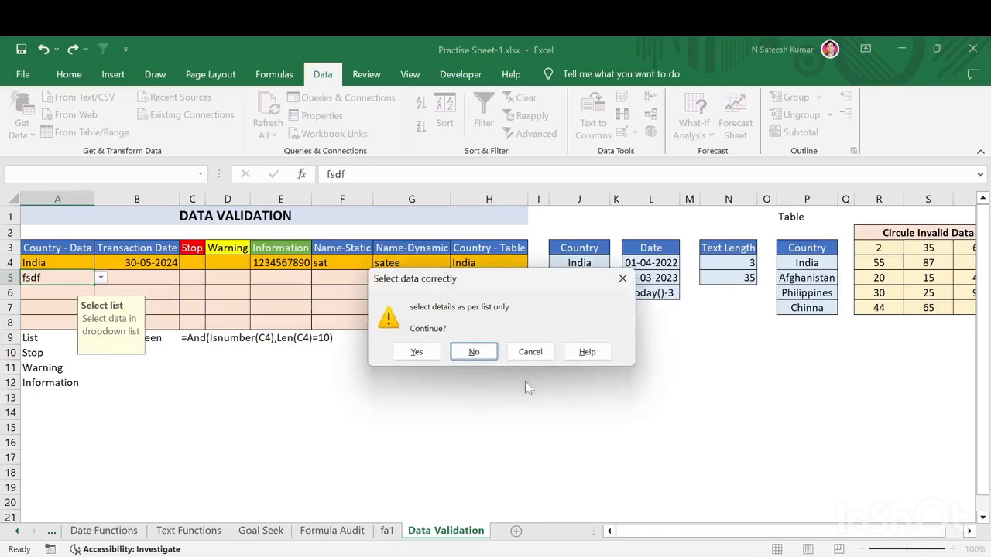
left_click(417, 353)
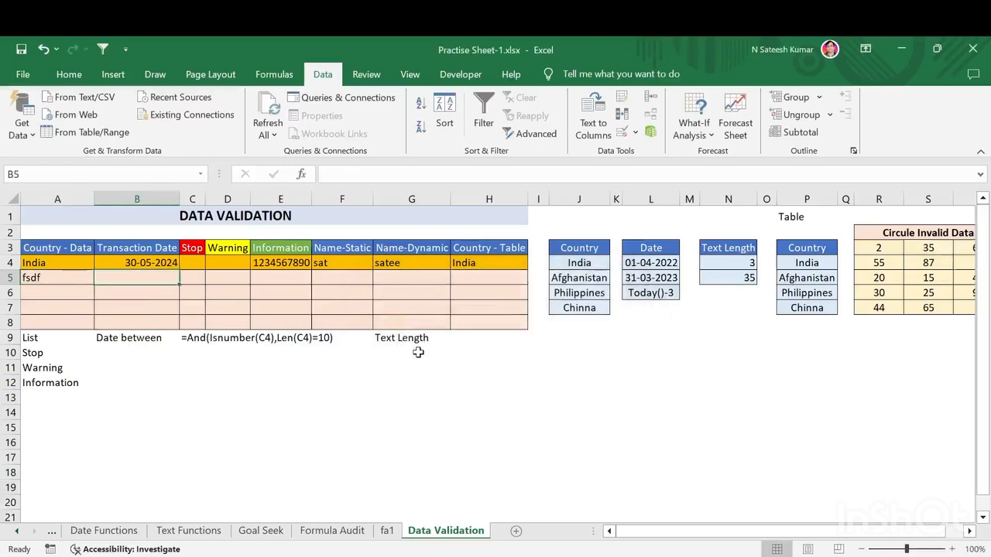
Step: Change the data validation error alert style for cell A5 to Information and apply it
left_click(59, 280)
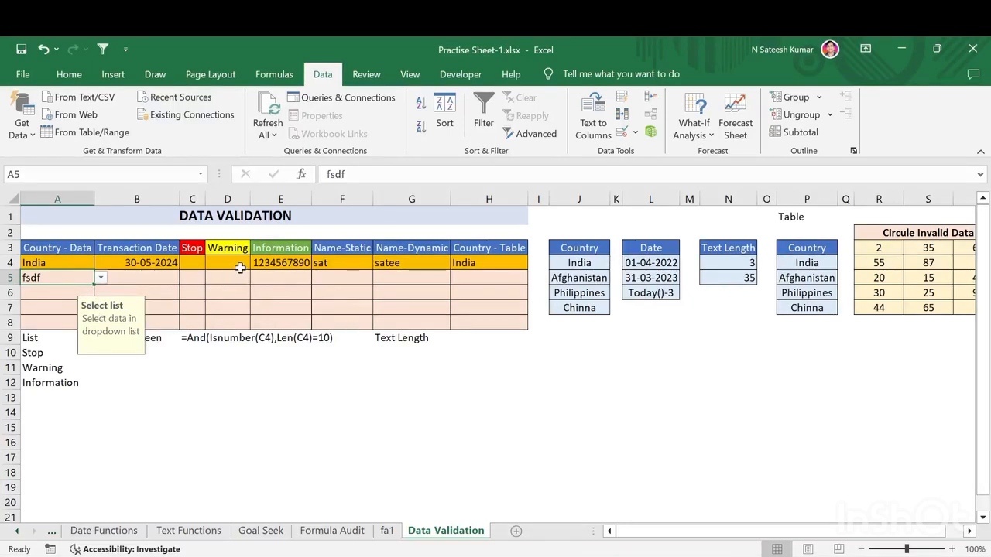
left_click(634, 132)
left_click(651, 158)
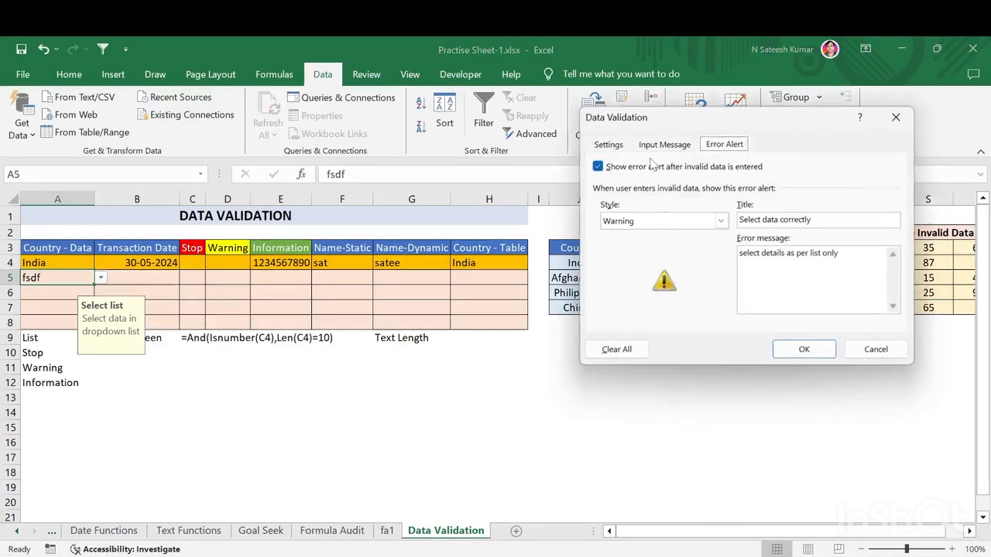
left_click(720, 220)
left_click(622, 257)
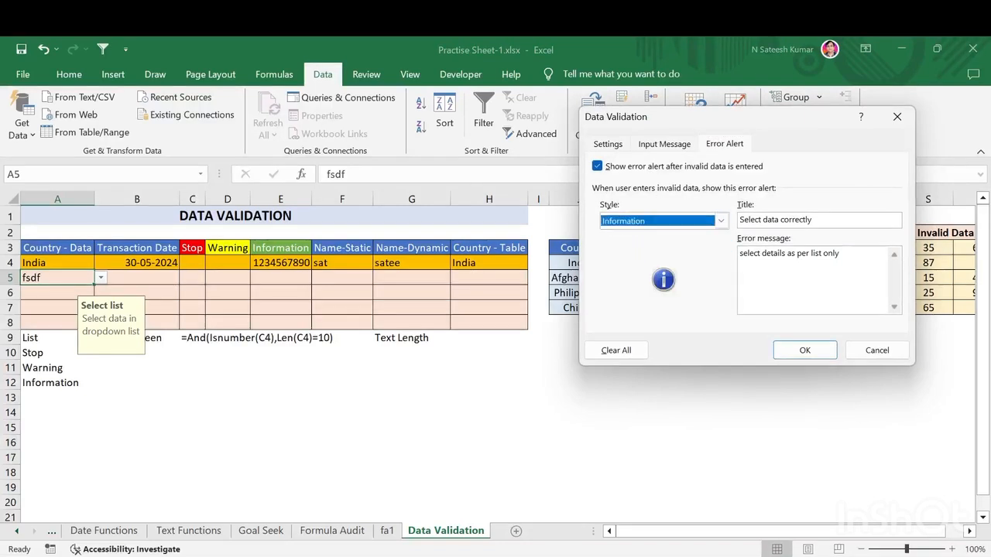
left_click(804, 350)
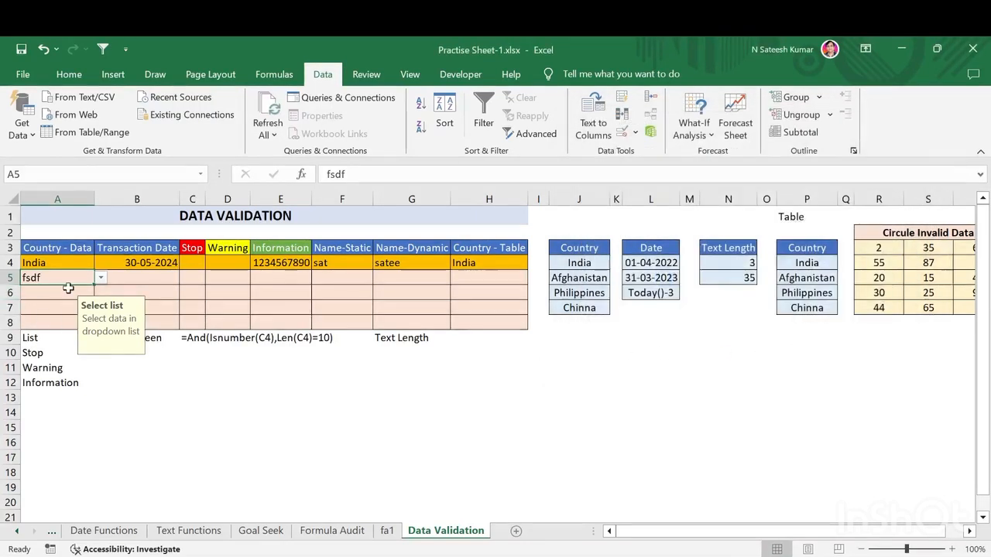
Step: Choose Afghanistan from the dropdown in cell A5, overwrite it with the unlisted value sdfds and accept the information alert
left_click(101, 277)
left_click(54, 302)
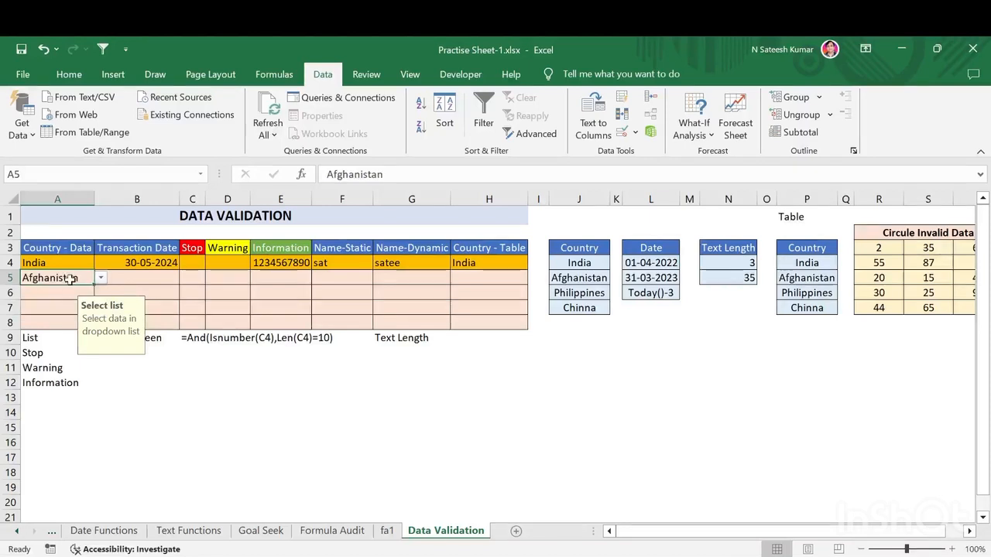
type("sdfds")
key("Return")
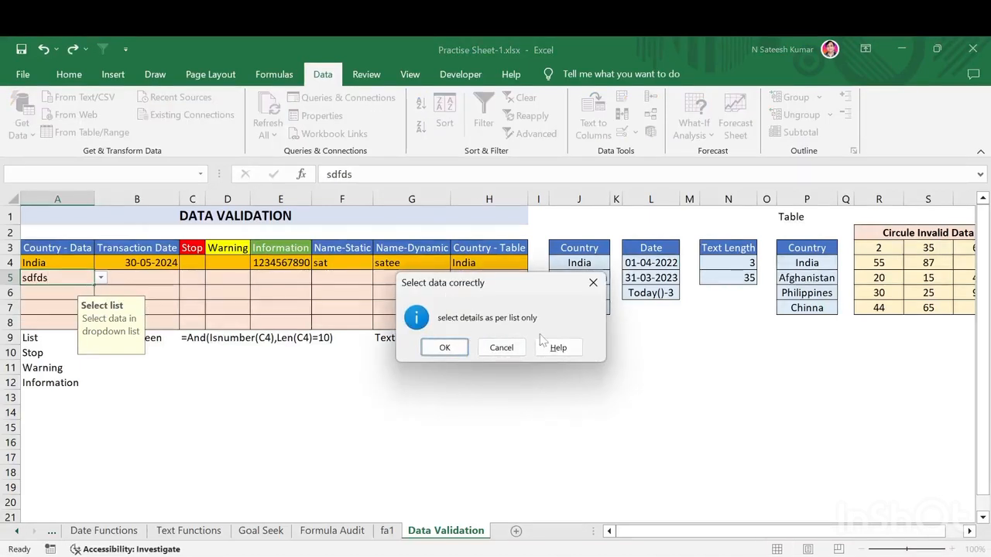
left_click(458, 346)
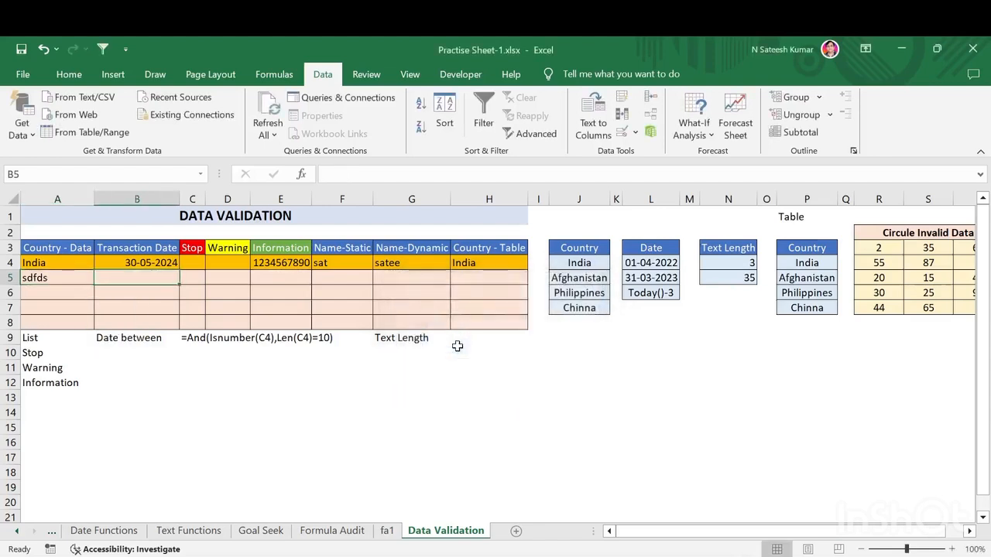
Step: Replace the invalid entry in cell A5 with Afghanistan from its dropdown list
left_click(62, 280)
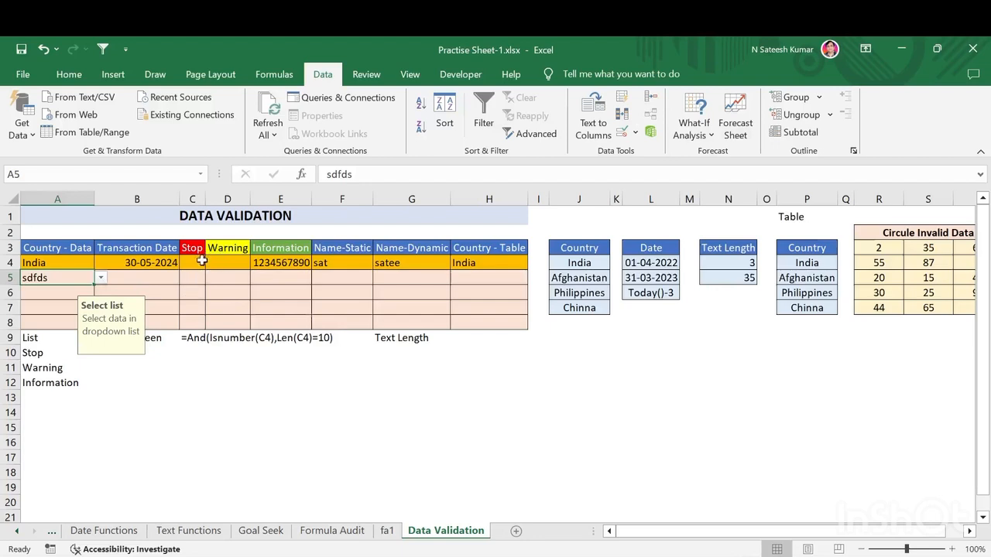
left_click(101, 279)
left_click(62, 302)
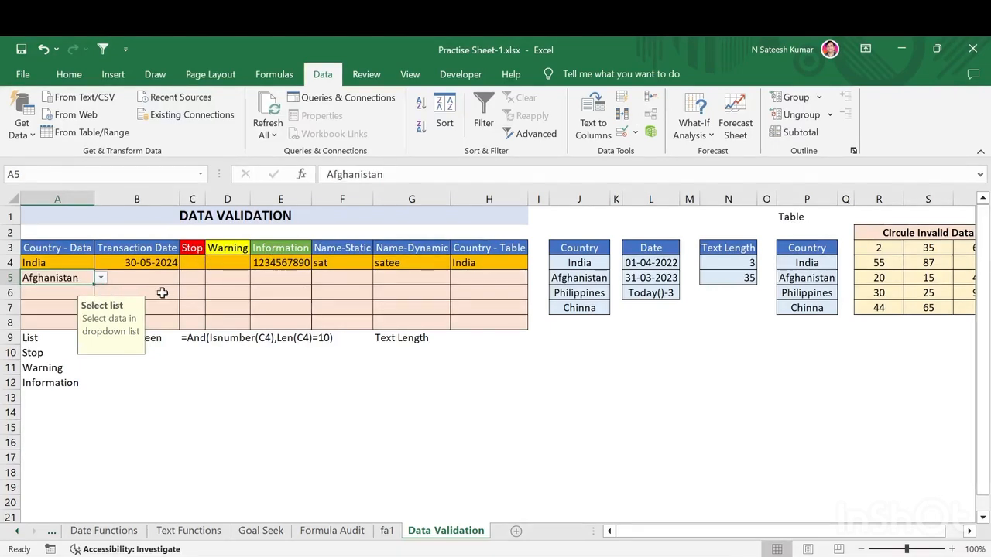
left_click(197, 306)
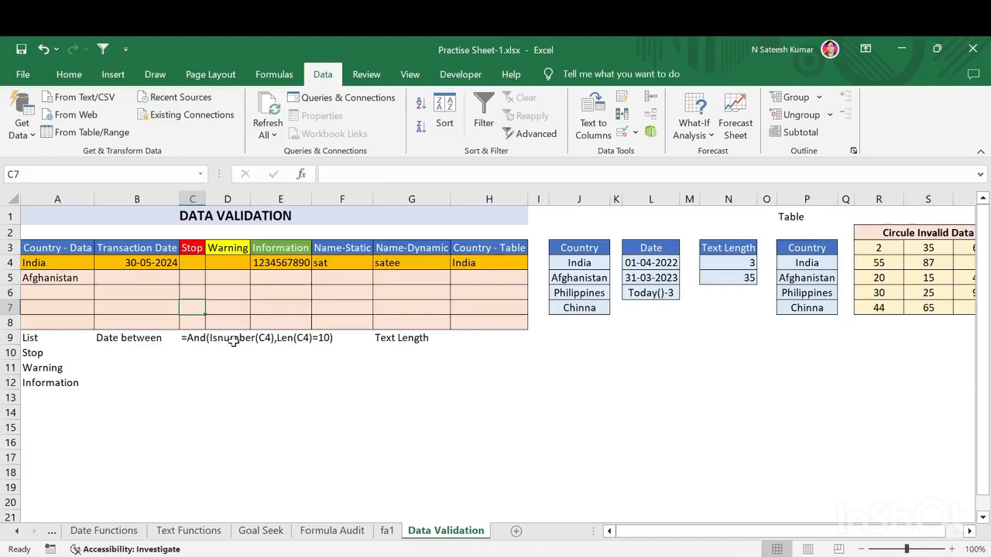
left_click_drag(68, 291, 70, 323)
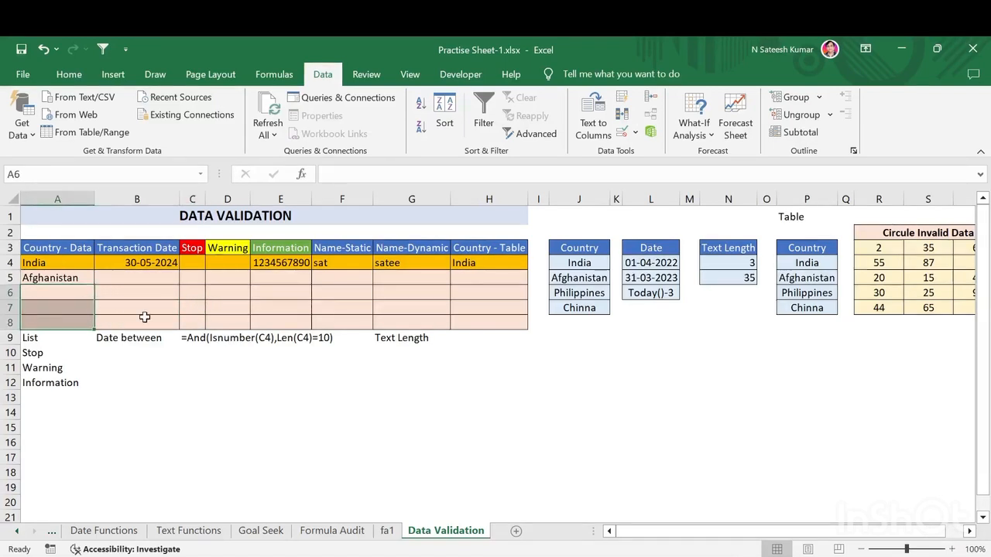
Step: Review the data validation criteria applied to the transaction date in cell B4 and close the dialog
left_click(159, 281)
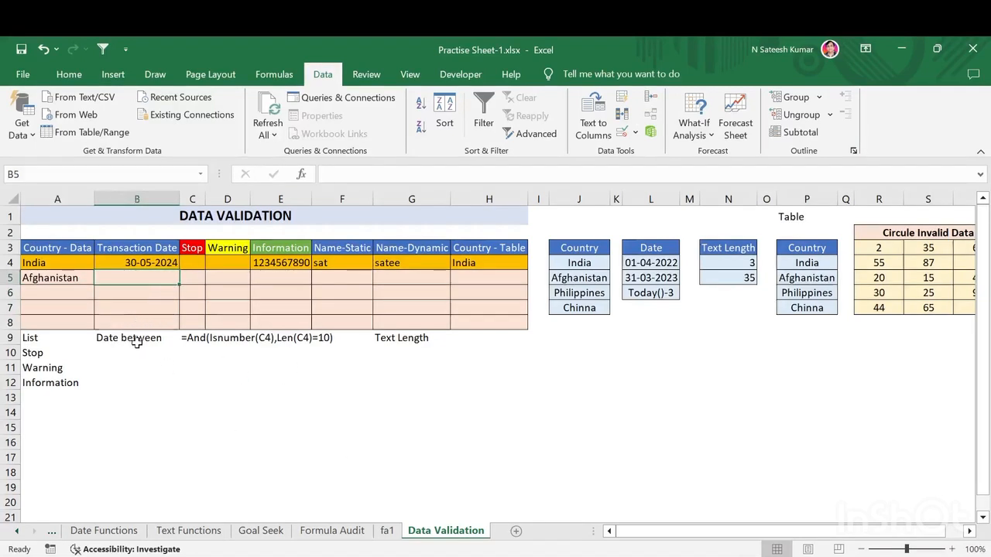
left_click(157, 263)
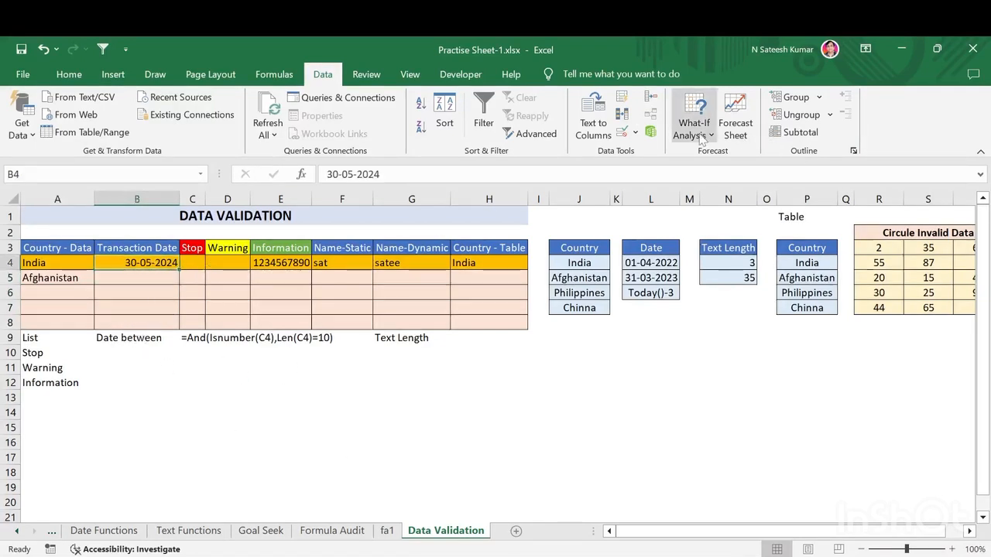
left_click(619, 136)
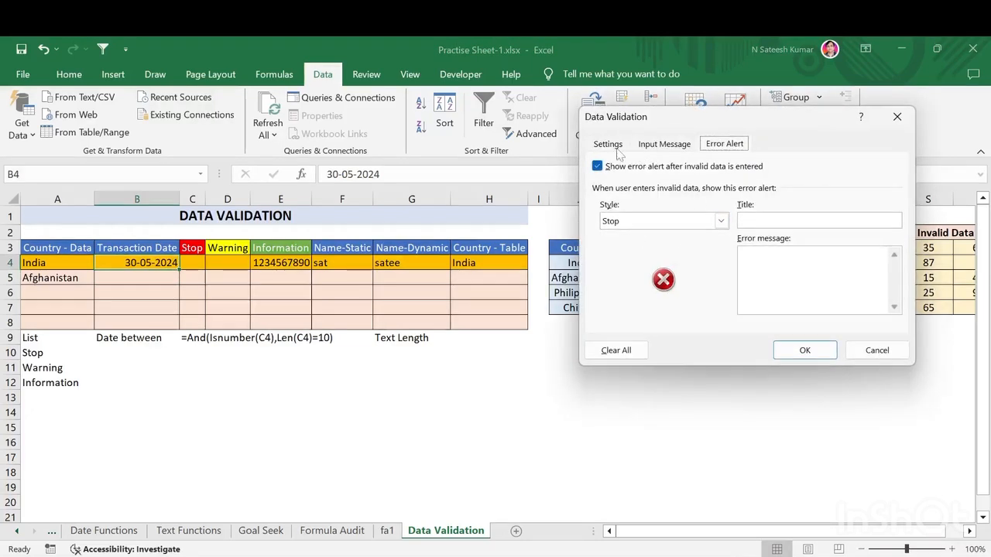
key("ctrl+Tab")
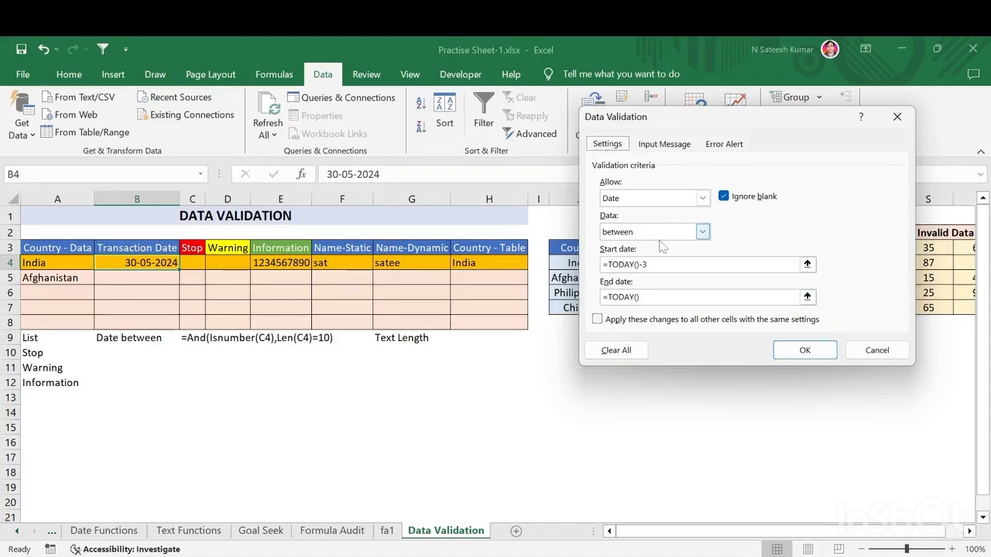
left_click(805, 350)
left_click(137, 292)
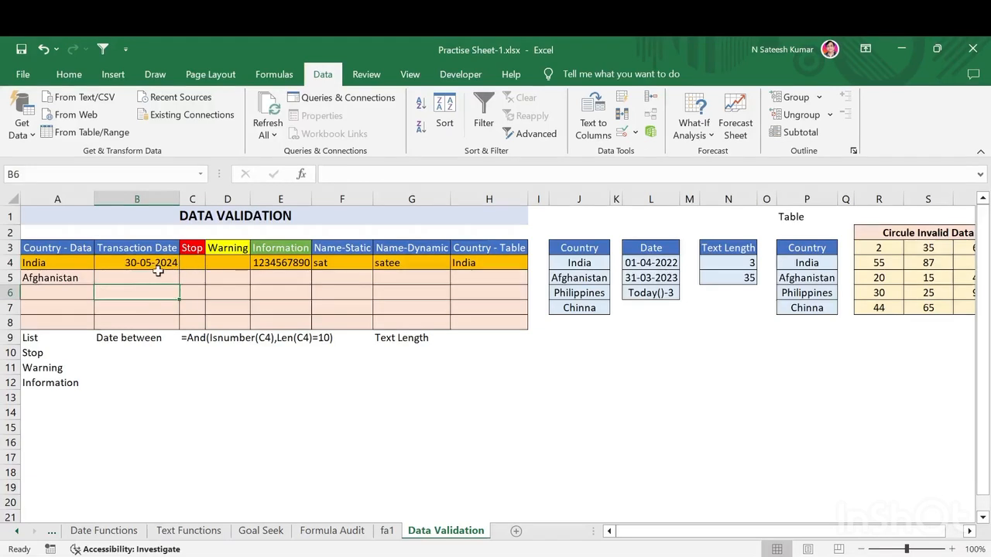
Step: Try to enter the transaction date 25-05-2024 in cell B4 and dismiss the alert
left_click(158, 272)
left_click(167, 265)
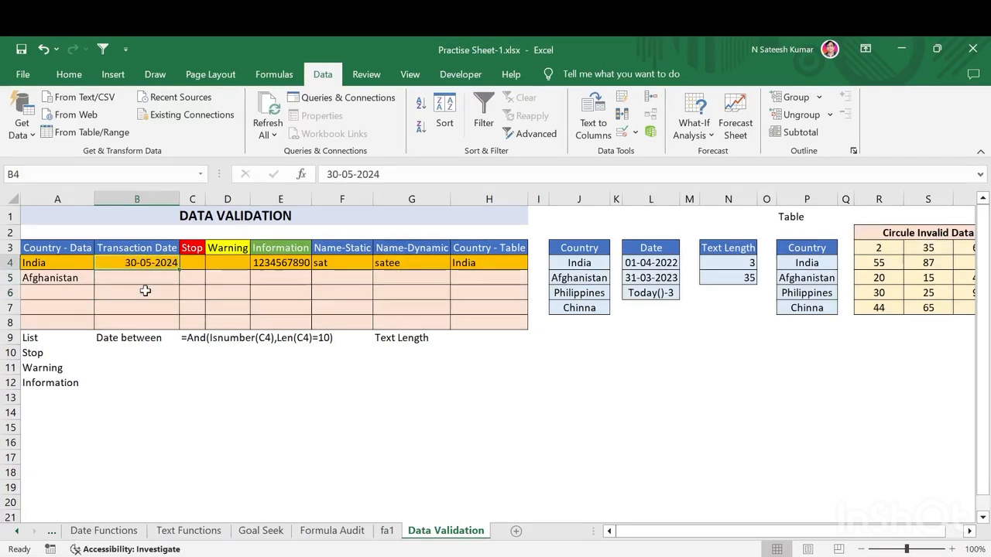
type("25")
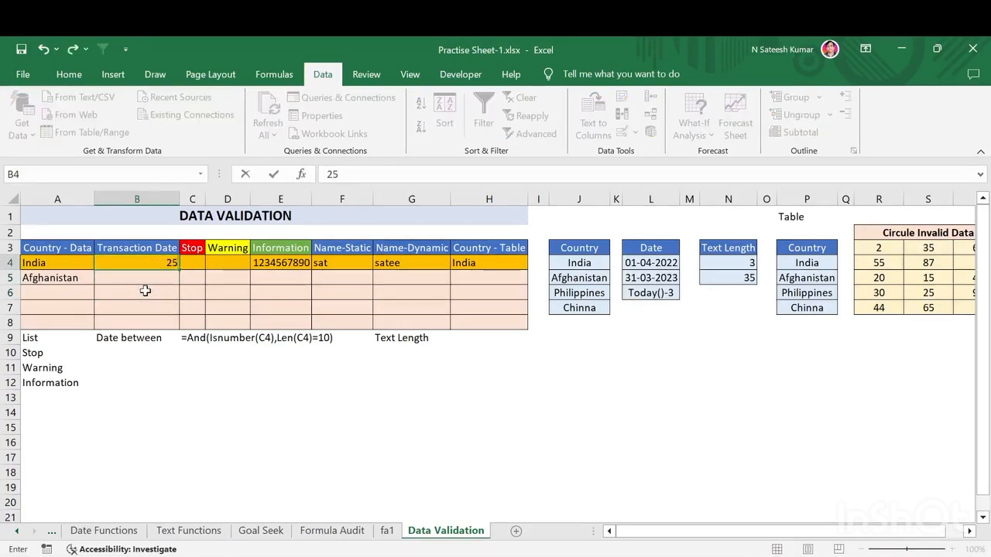
type("-05-2024")
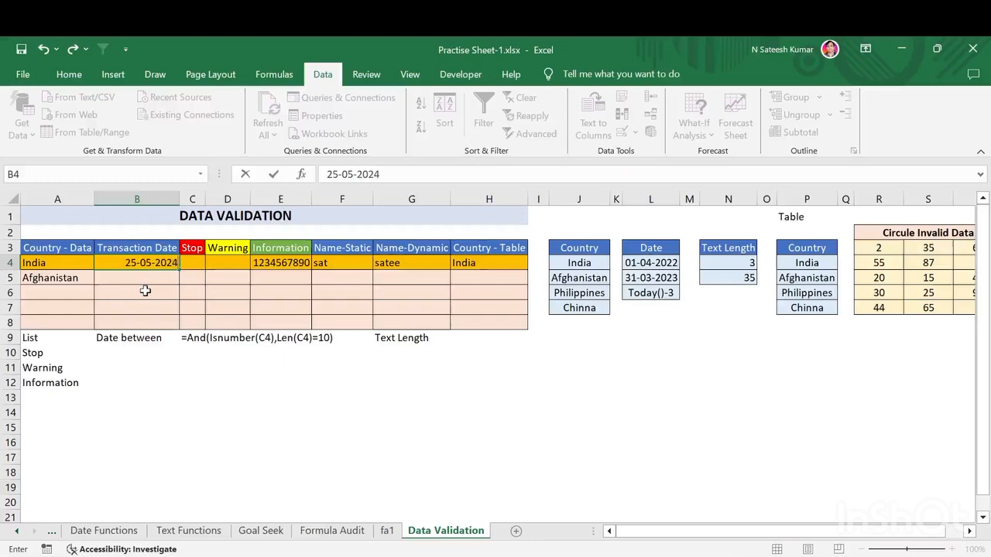
key("Return")
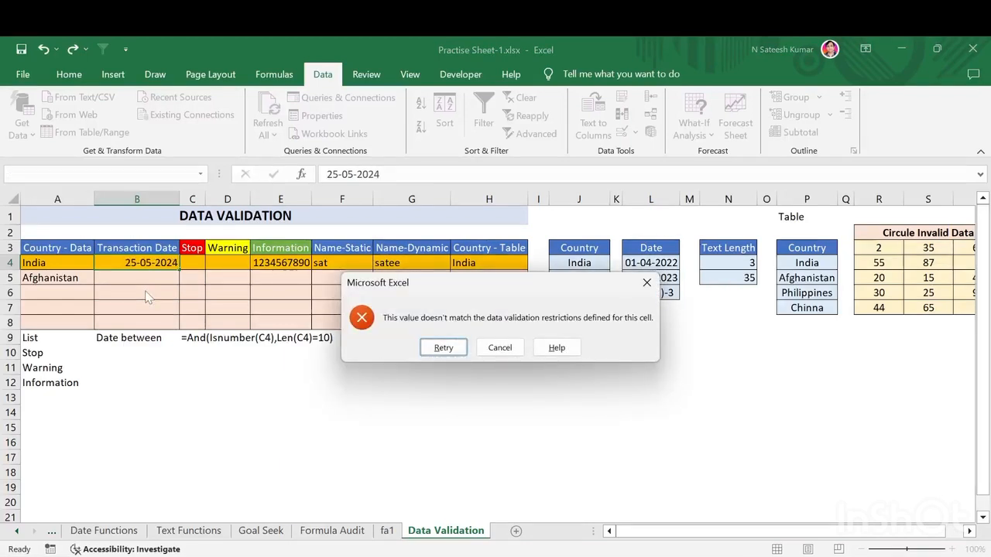
key("Escape")
Step: Enter the transaction date 29-05-2024 in cell B4
type("29")
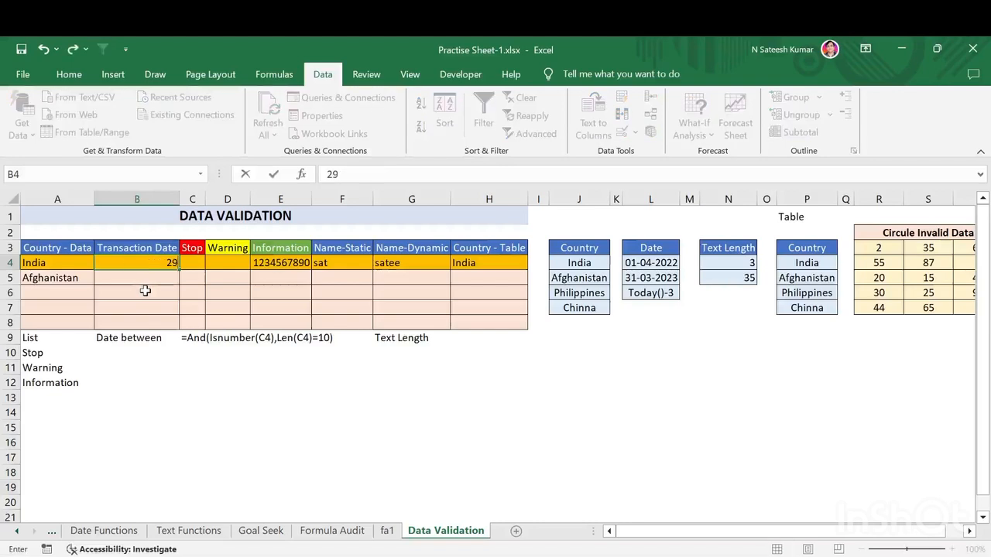
type("-05")
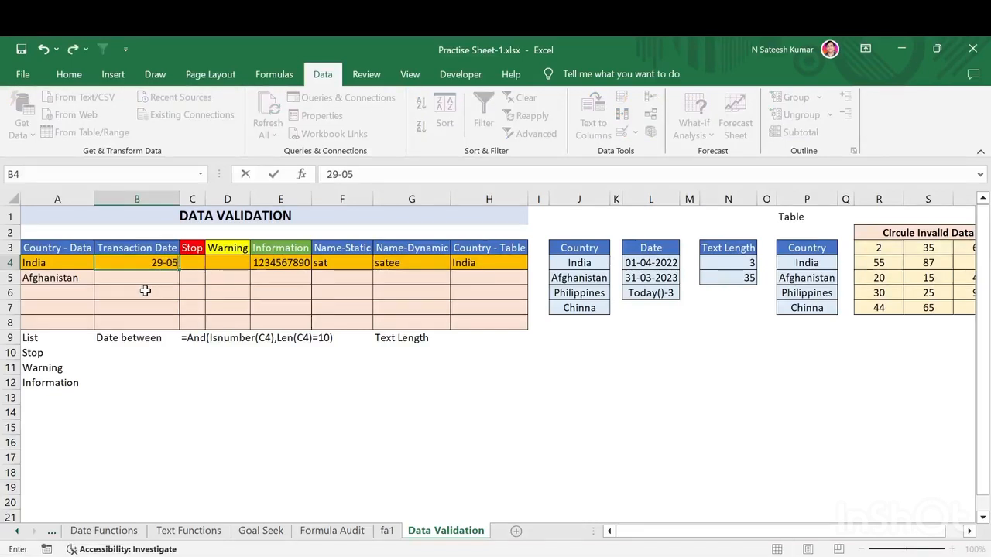
type("-2024")
key("Tab")
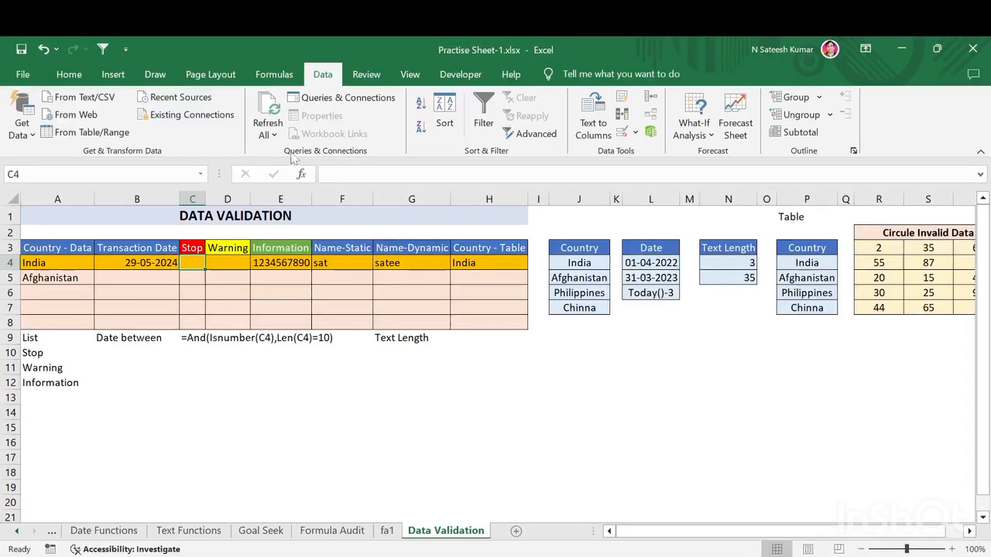
Step: Recheck the start and end date formulas in cell B4's data validation without changing them
left_click(159, 284)
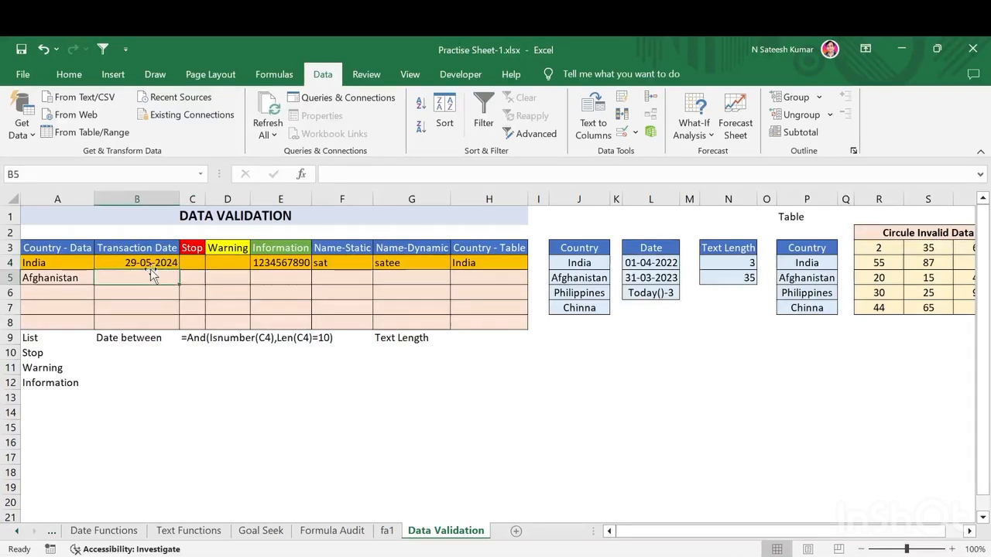
left_click(152, 265)
left_click(622, 134)
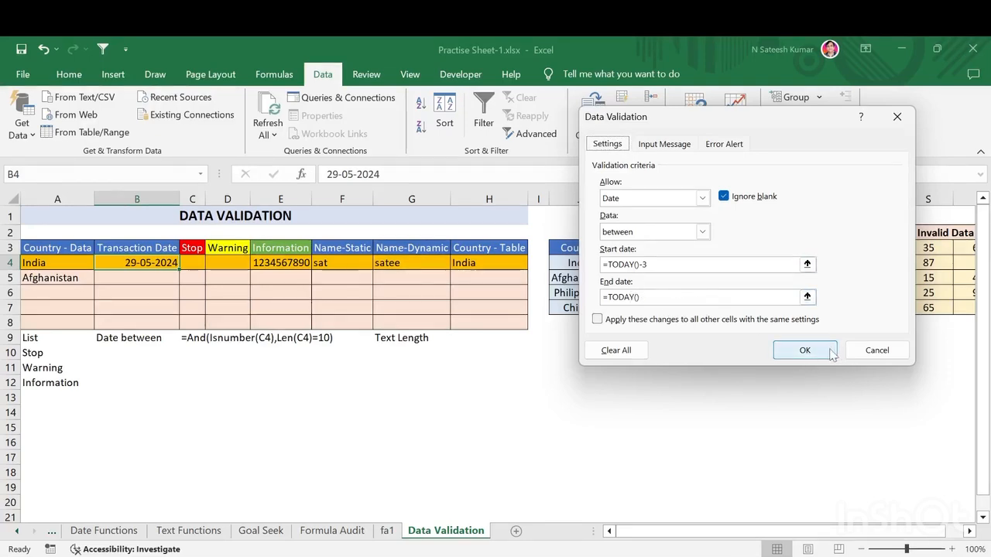
left_click(875, 352)
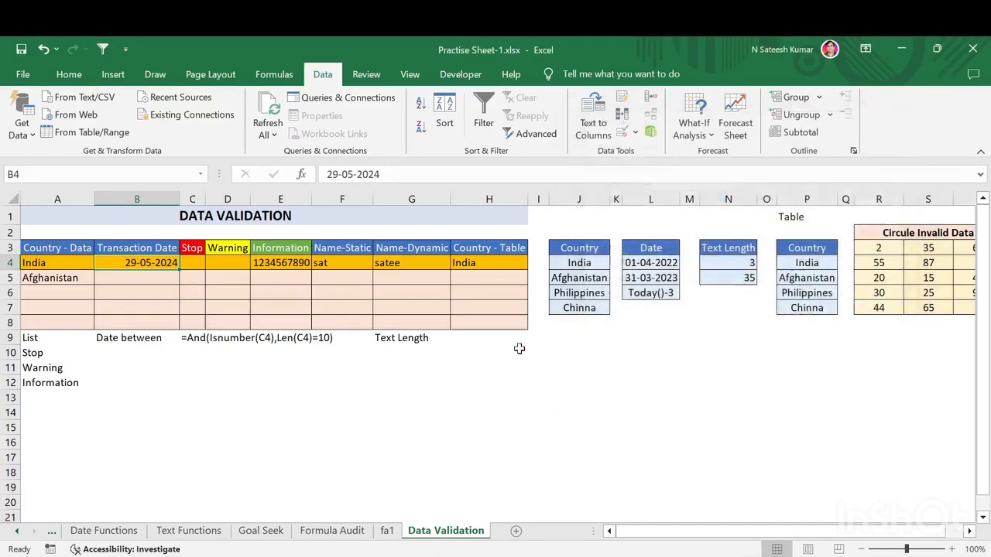
Step: Set the first reference date under the Date heading, cell L4, to 25-05-2024
left_click(137, 279)
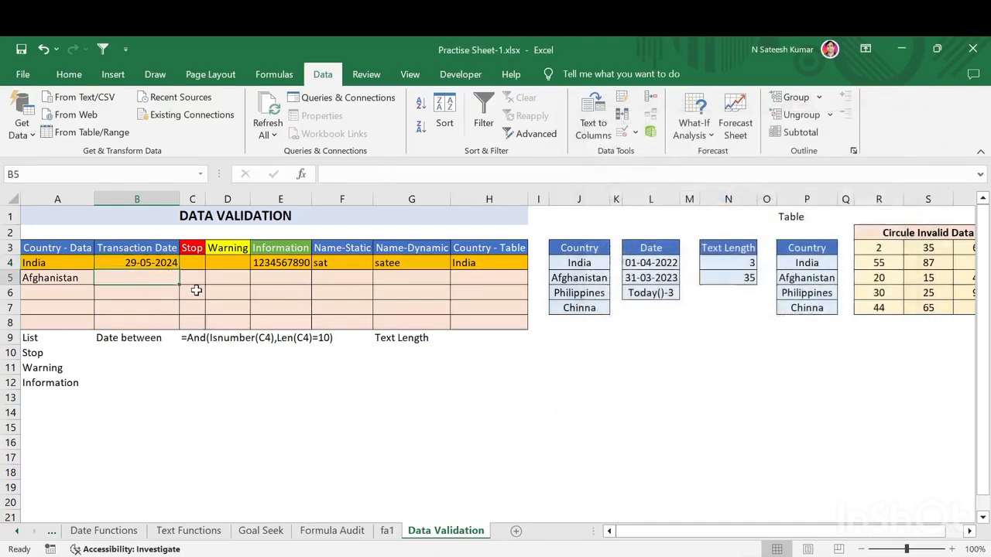
left_click_drag(655, 264, 655, 278)
left_click(660, 263)
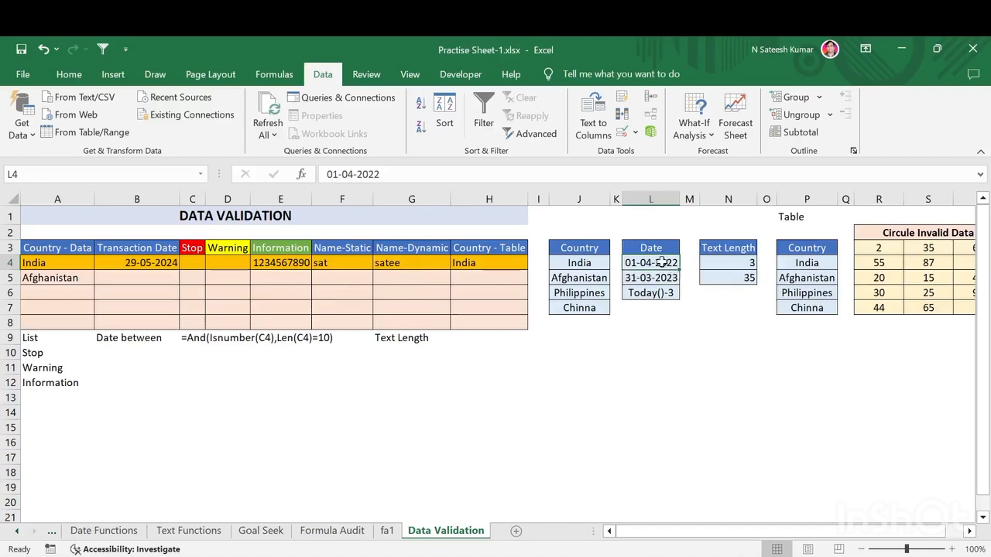
left_click(655, 278)
left_click(654, 263)
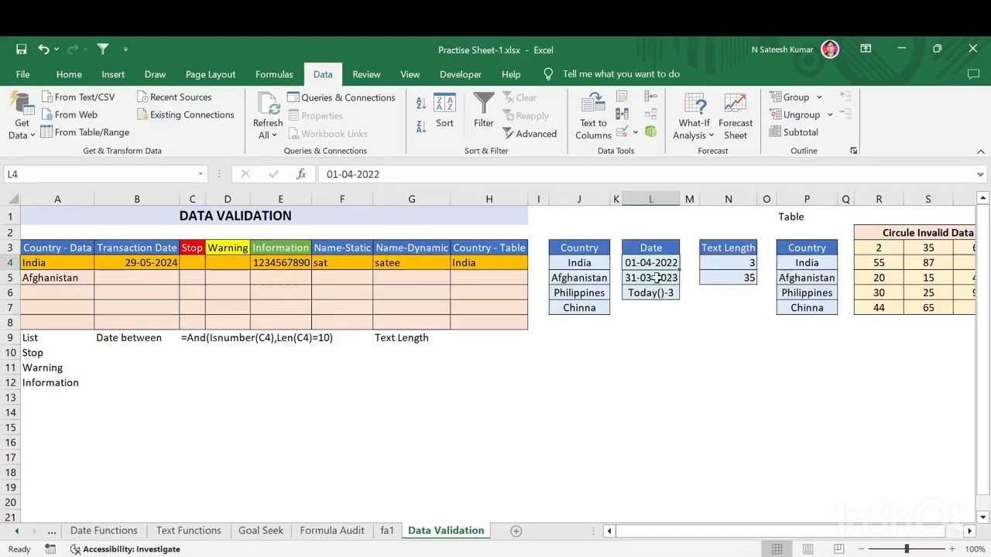
left_click_drag(379, 175, 247, 174)
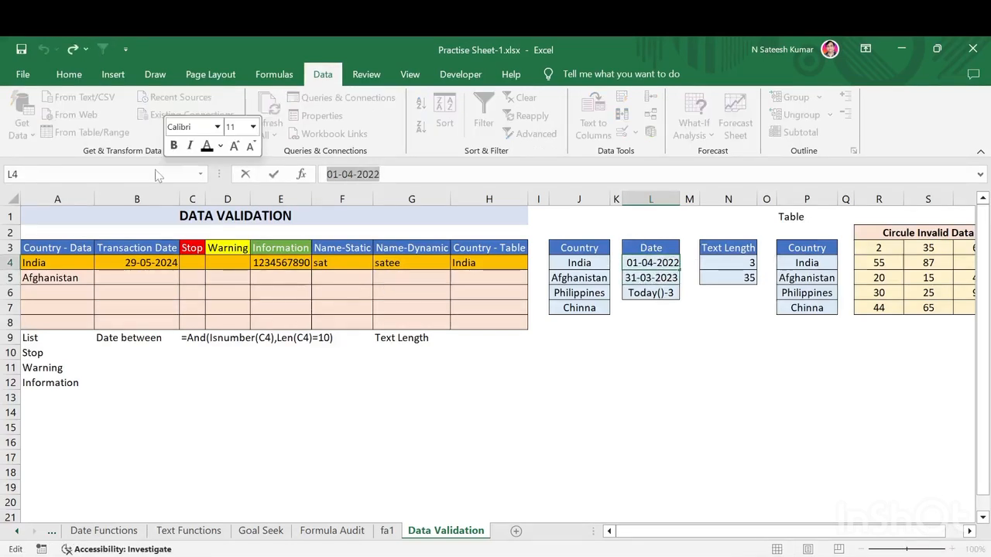
type("25-05")
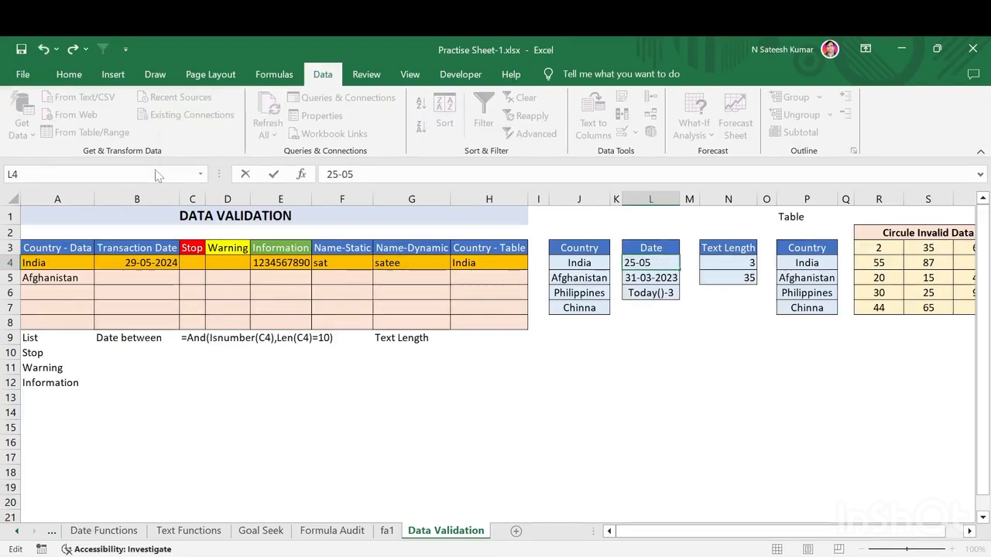
type("-2024")
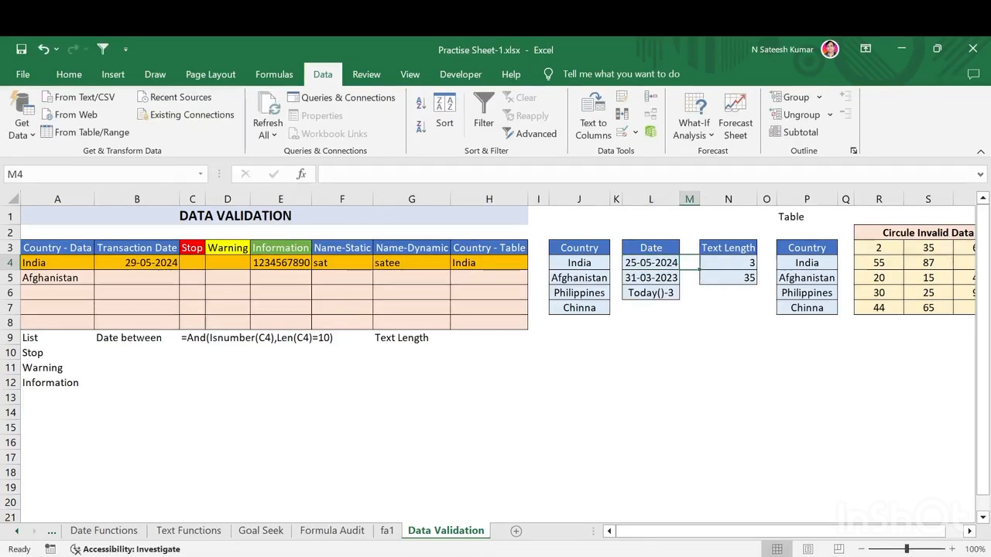
key("Return")
Step: Set the second reference date, cell L5, to 30-05-2024
type("30-")
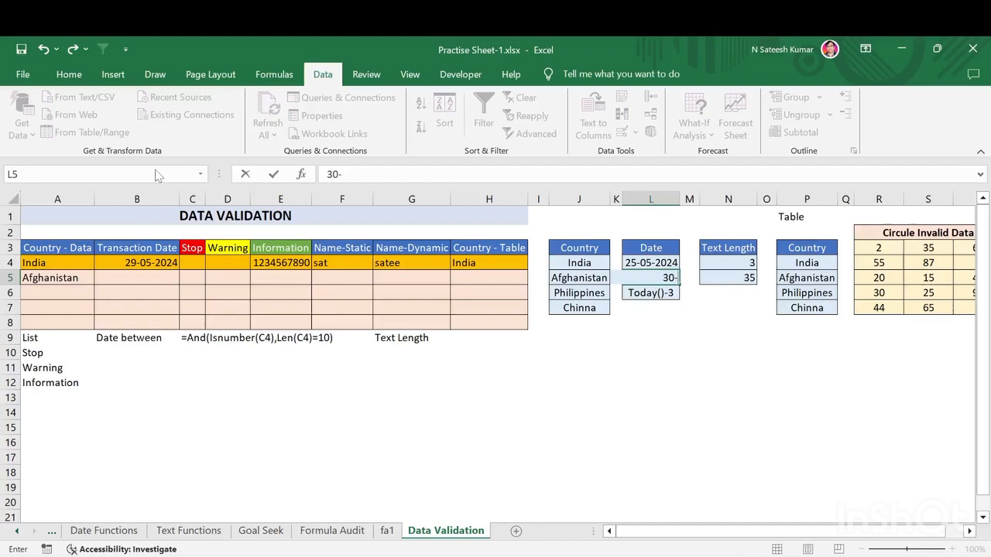
type("05-202")
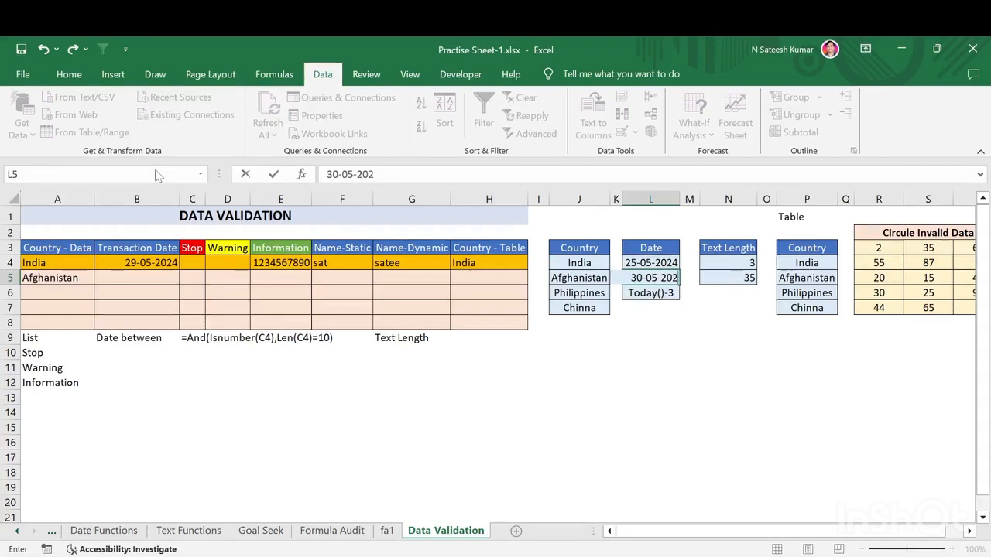
type("4")
key("Tab")
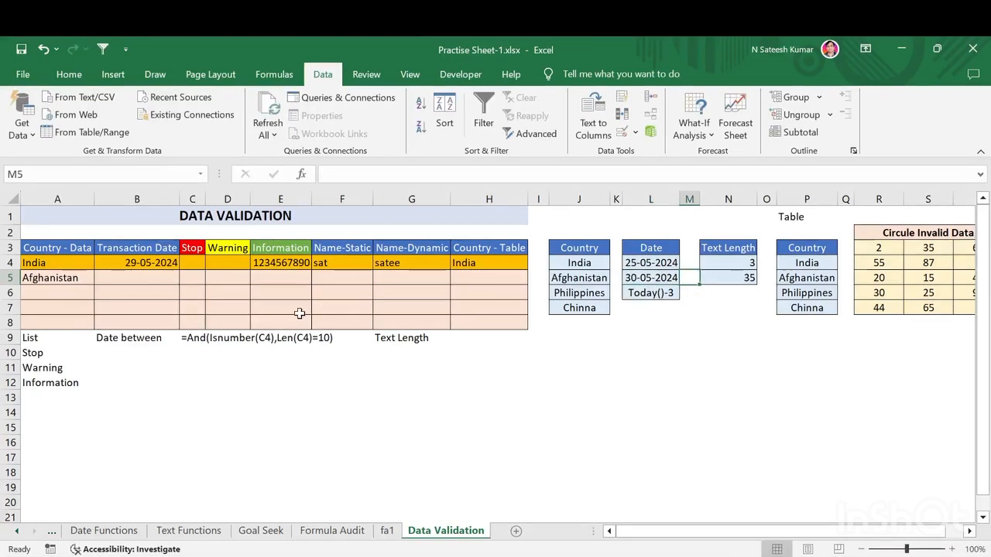
Step: Start a data validation rule for cell B5 that allows only Date values, keeping the dates in L4 and L5 in view
left_click(167, 282)
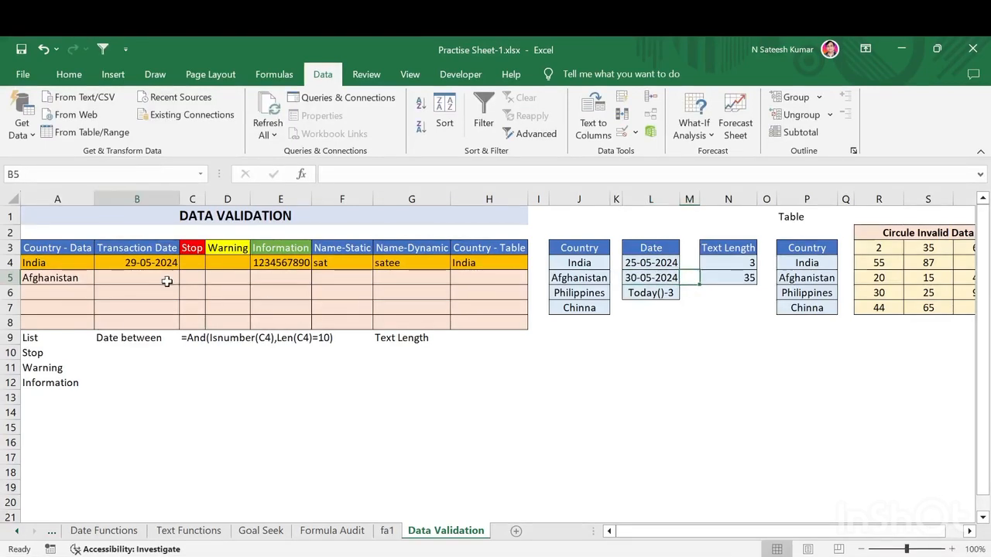
left_click(635, 131)
left_click(654, 151)
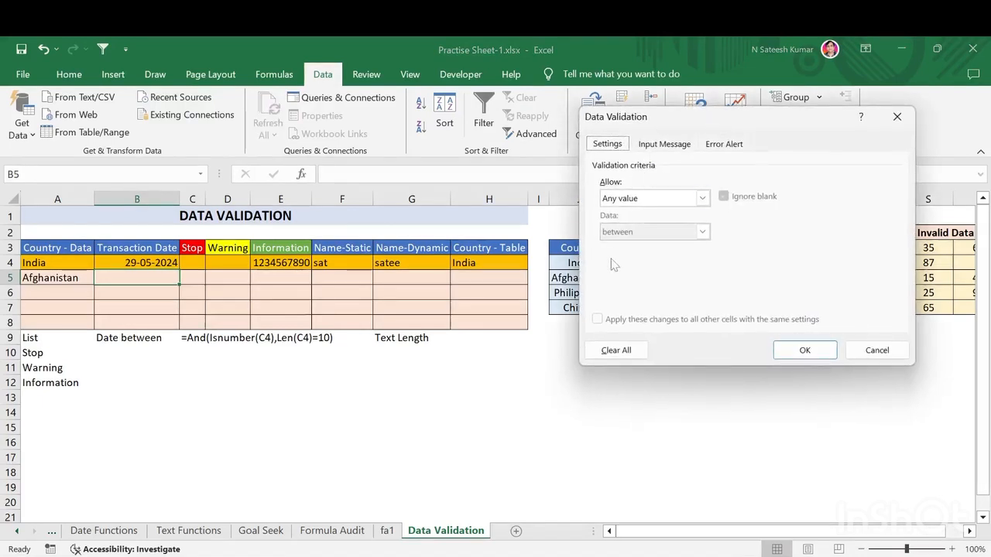
left_click(644, 201)
left_click(695, 118)
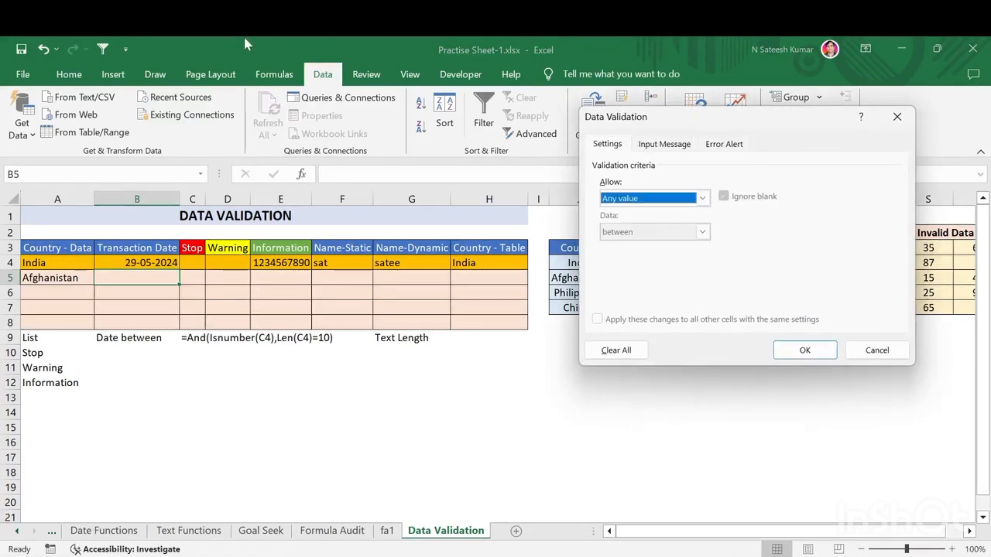
left_click_drag(789, 123, 387, 76)
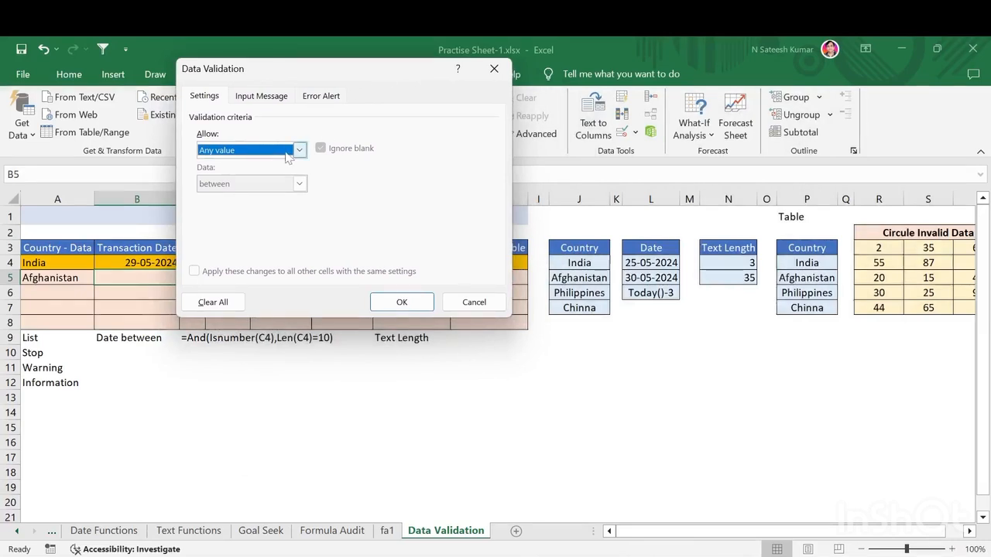
left_click(299, 151)
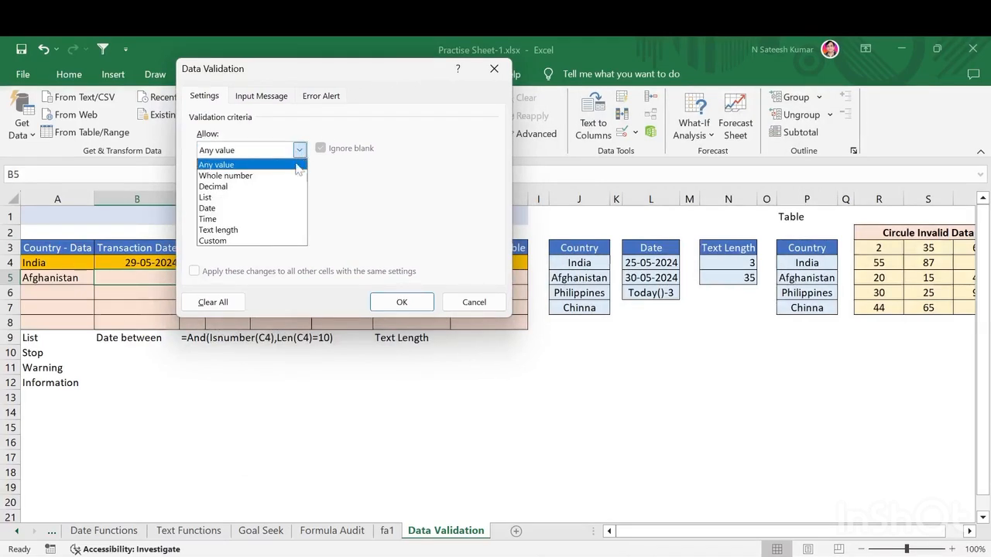
left_click(247, 209)
Step: Set B5's validation start date to =L4 and end date to =L5, and apply the rule
left_click(403, 216)
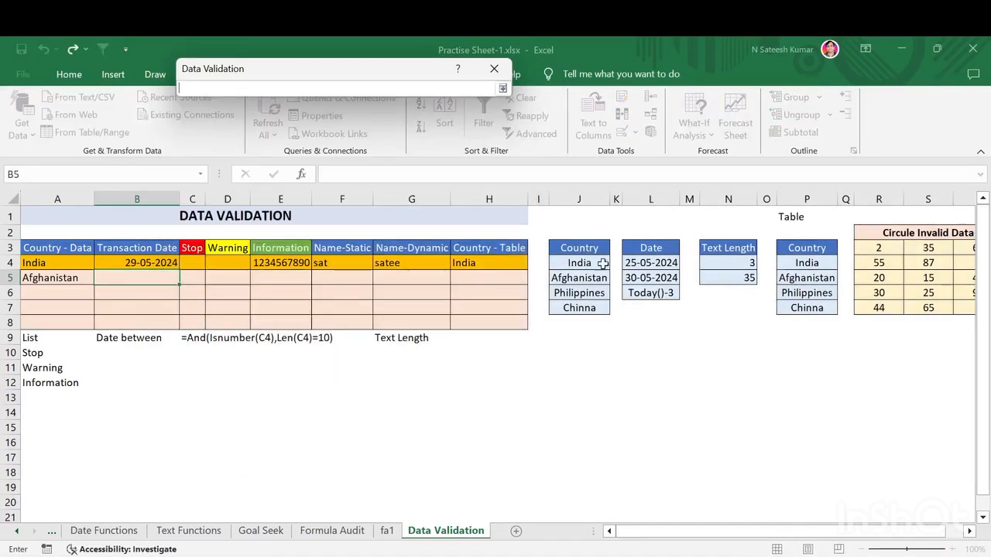
left_click(625, 264)
left_click(503, 89)
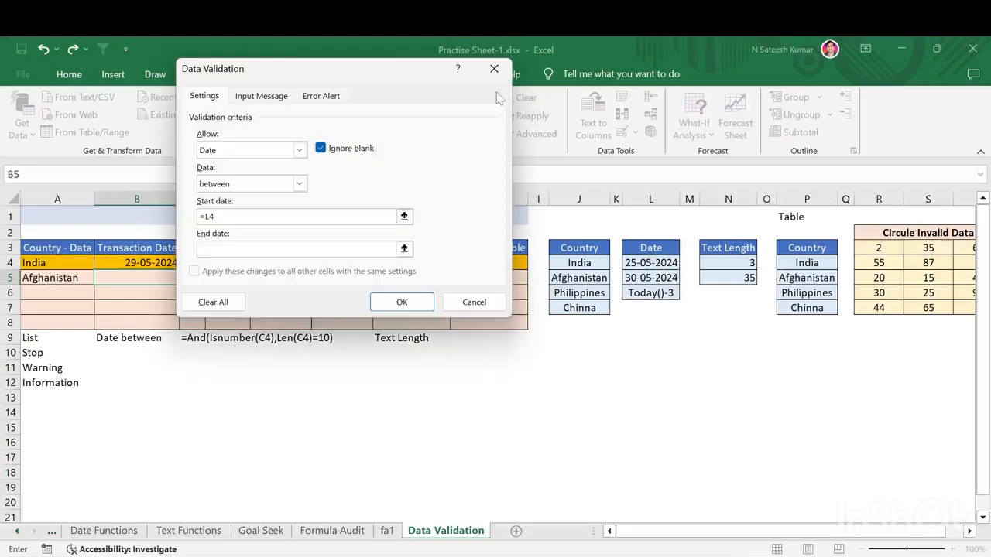
left_click(404, 248)
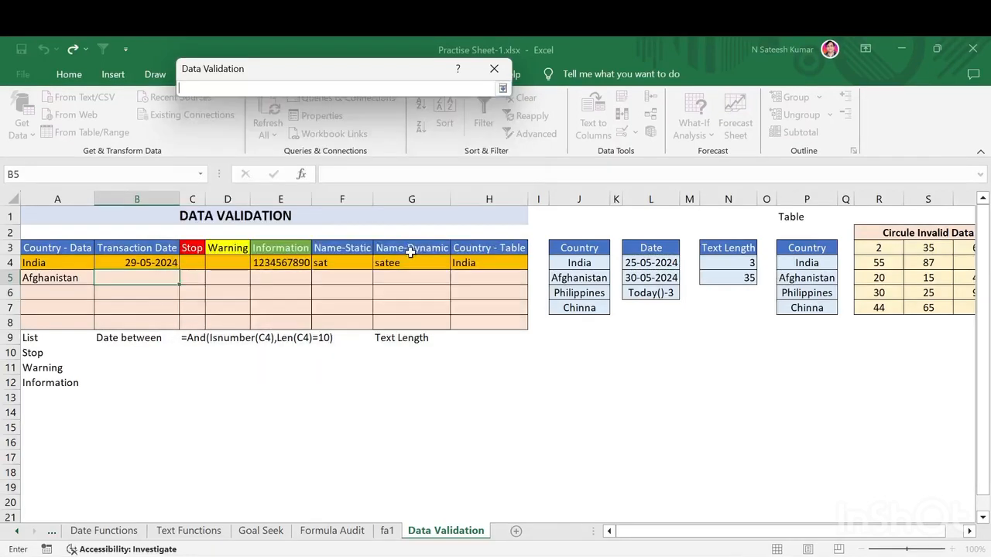
left_click(636, 278)
left_click(503, 89)
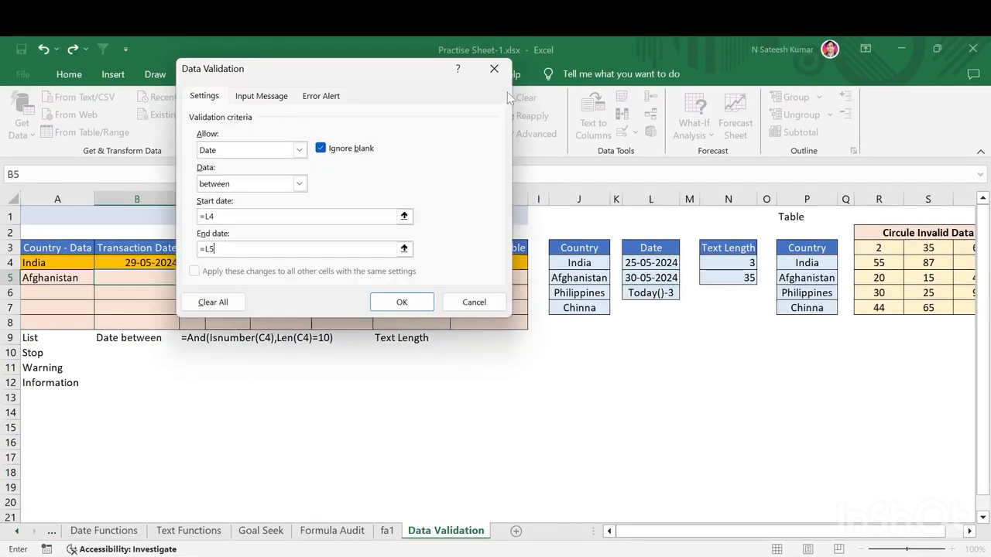
left_click(401, 301)
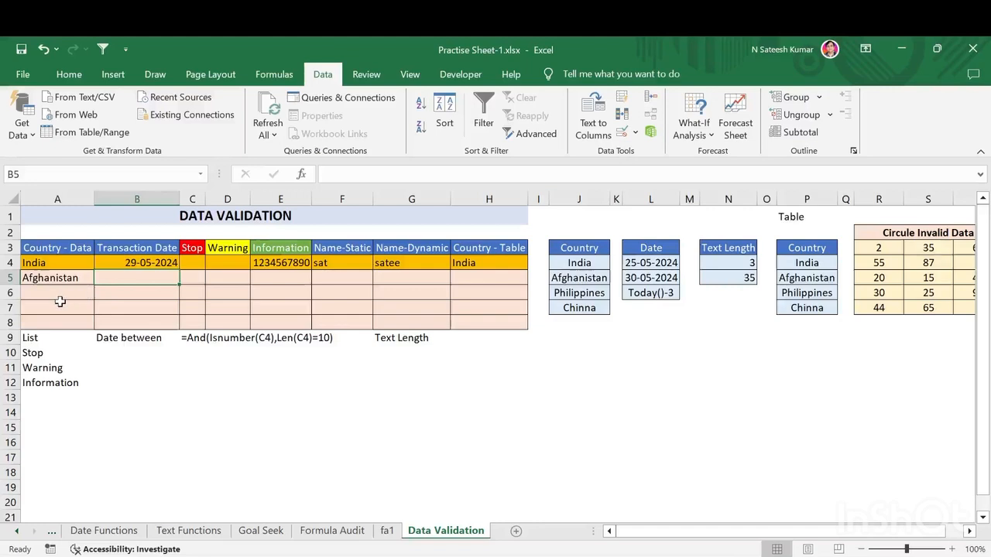
Step: Enter the transaction date 29-05-2024 in cell B5
type("290")
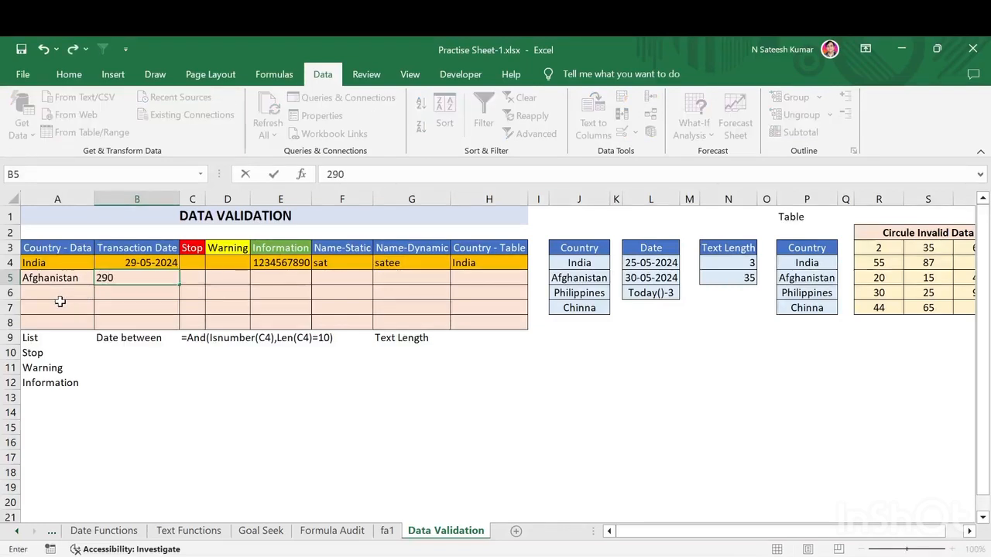
key("BackSpace")
type("-05")
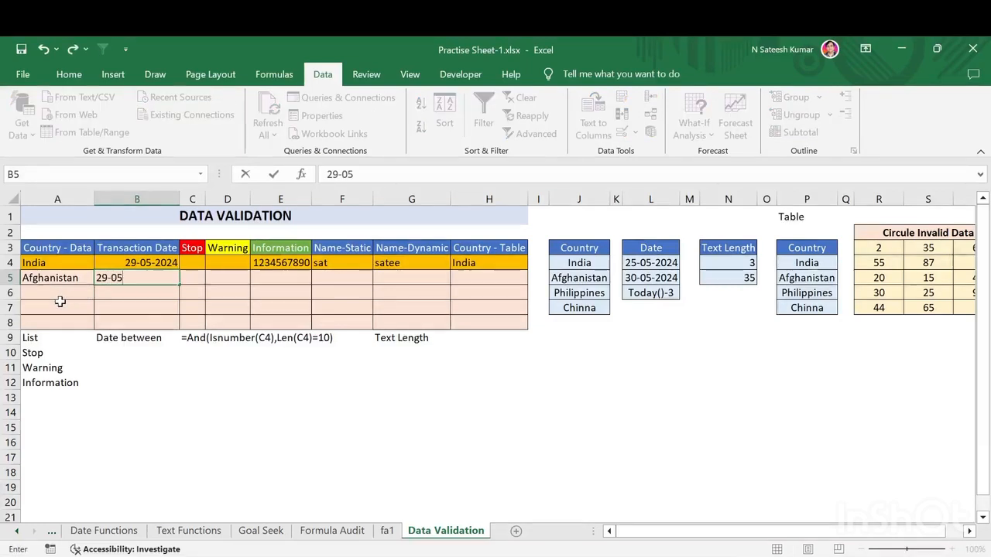
type("-20")
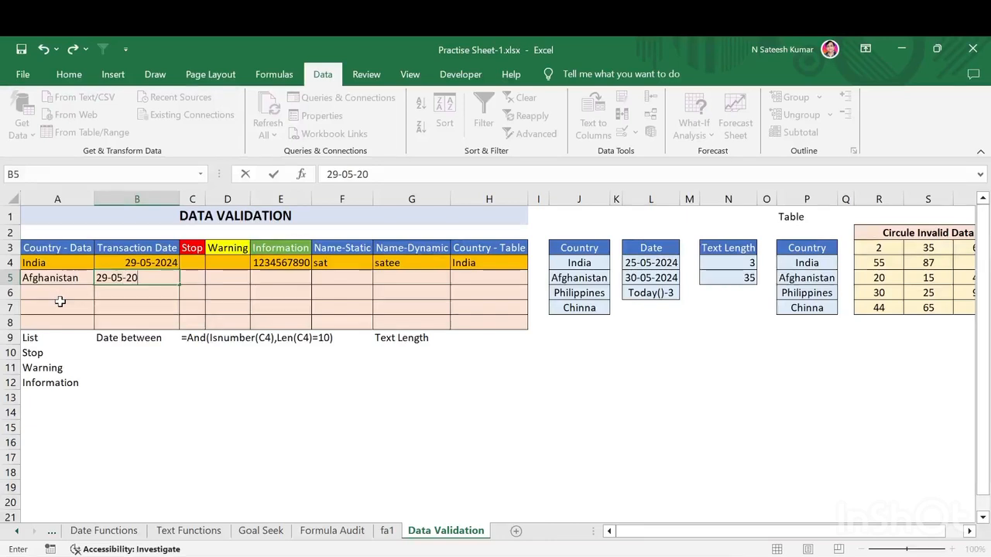
type("424")
key("Return")
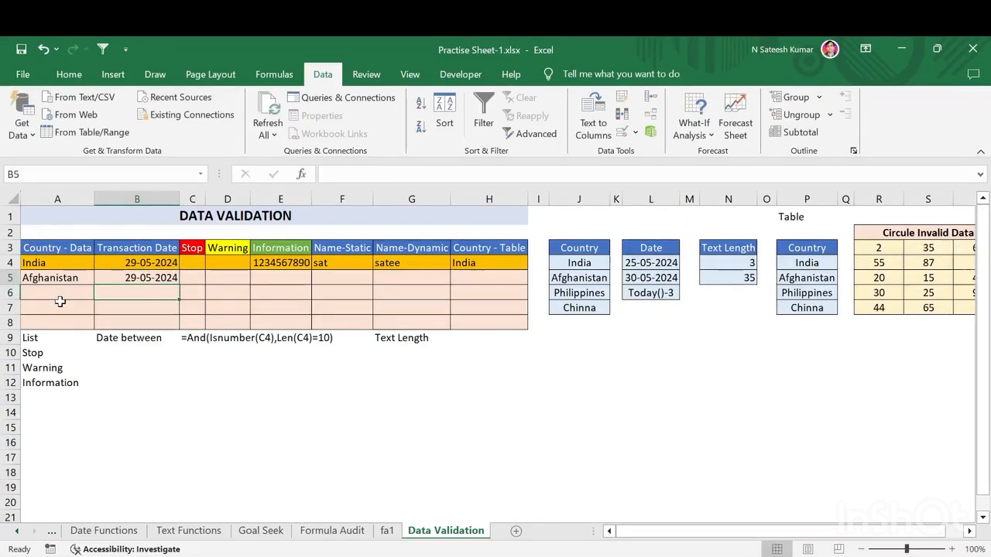
Step: Test B5's date validation by trying to change the transaction date to 31-05-2024
key("Up")
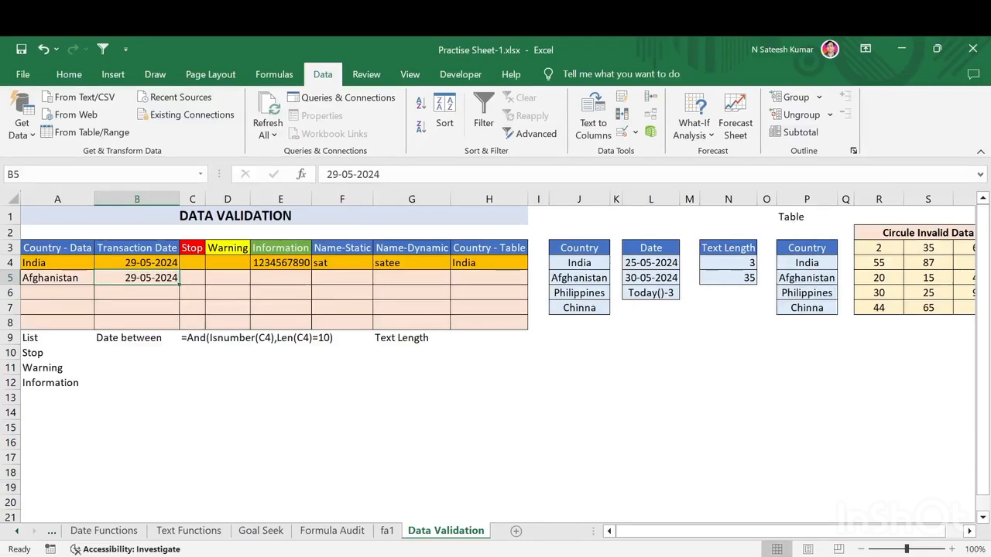
left_click(337, 174)
key("BackSpace")
key("BackSpace")
type("31")
key("Return")
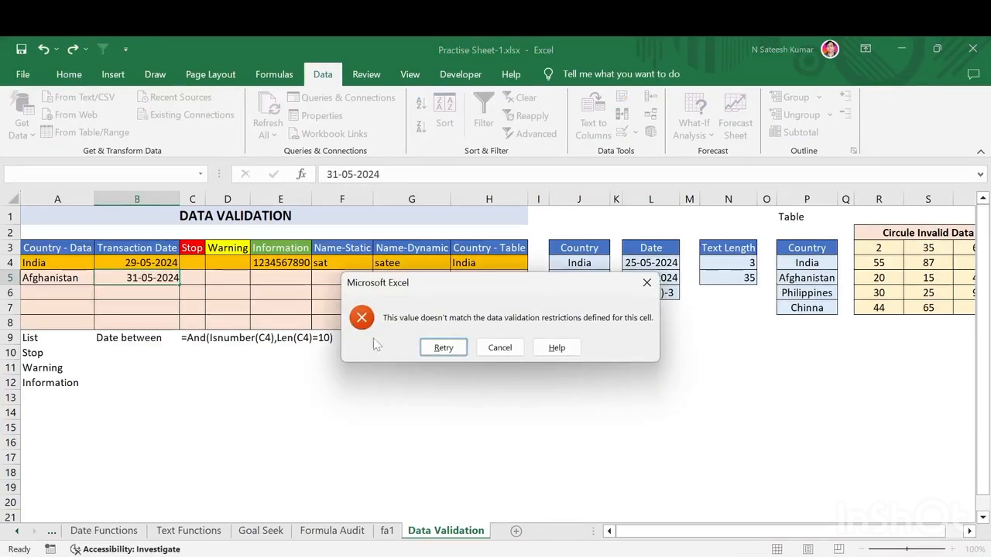
left_click(500, 350)
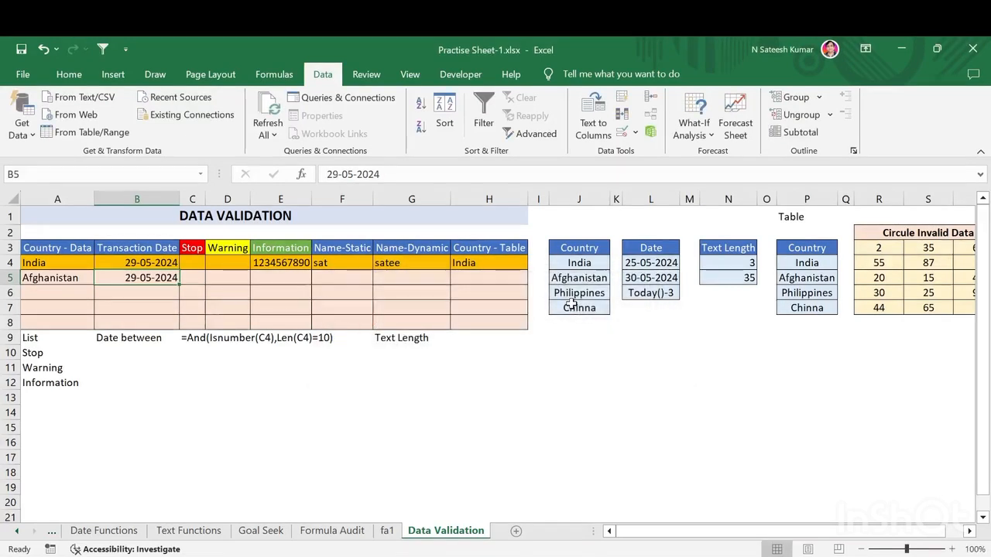
Step: Check the allowed dates in L4 and L5 and change B5's transaction date to 26-05-2024
left_click(649, 268)
left_click(652, 278)
left_click(661, 265)
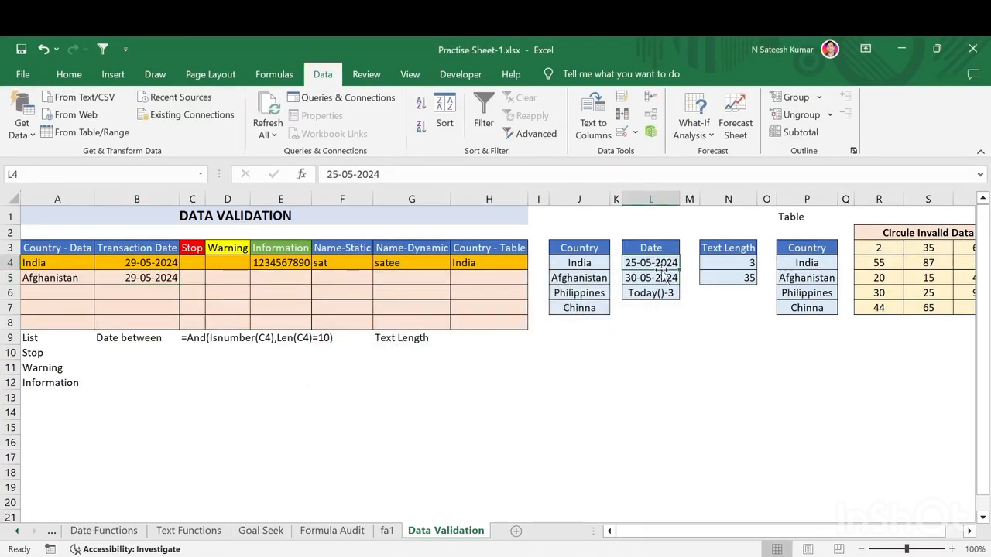
left_click(662, 277)
left_click(133, 277)
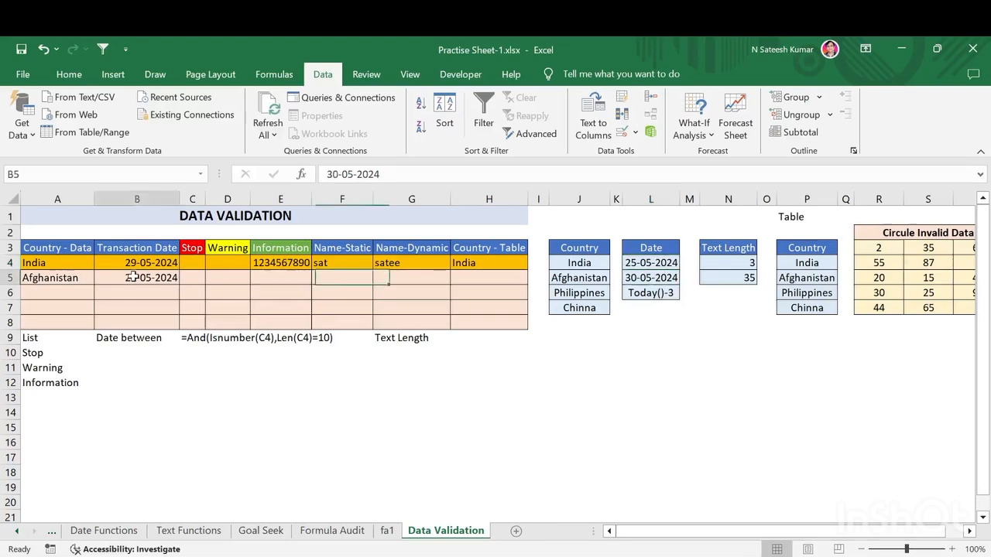
left_click(338, 176)
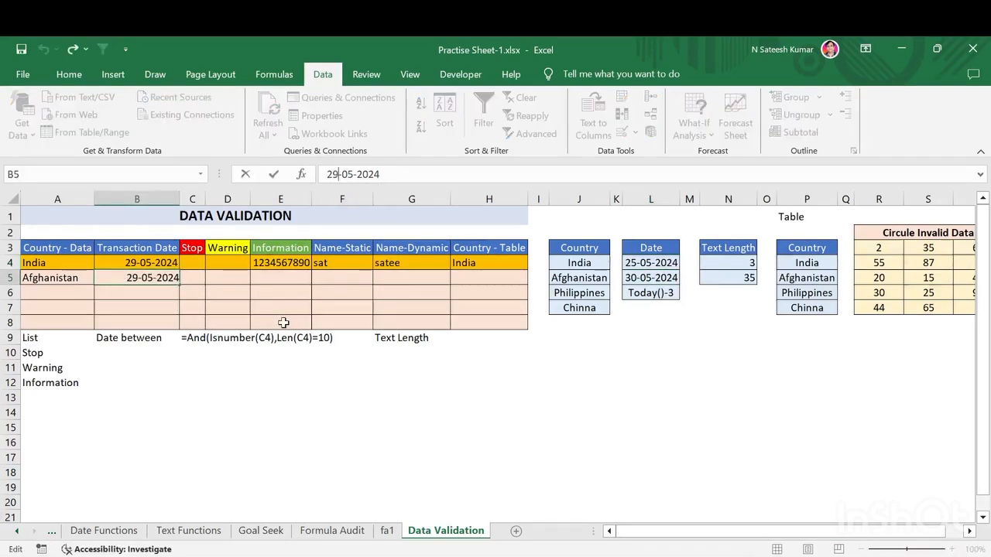
key("BackSpace")
key("BackSpace")
type("26")
key("Return")
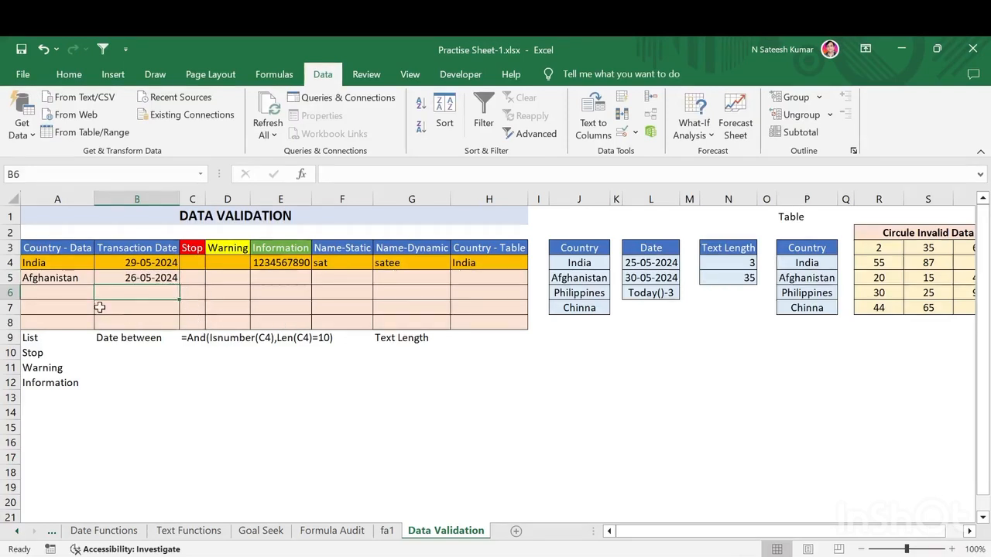
Step: Test the validation of cell E4 in the Information column by trying to enter the text "tese"
left_click(271, 281)
left_click(291, 263)
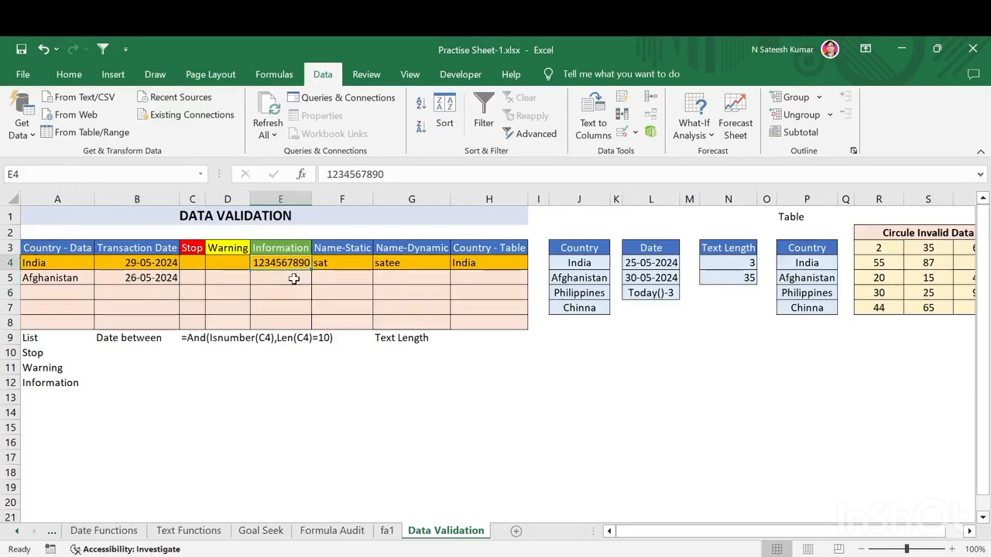
type("te")
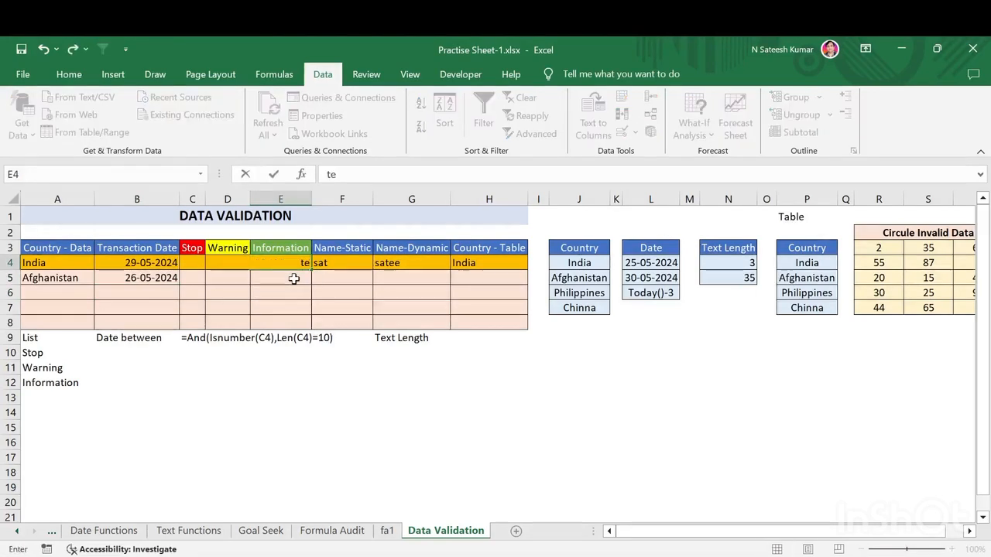
type("se")
key("Return")
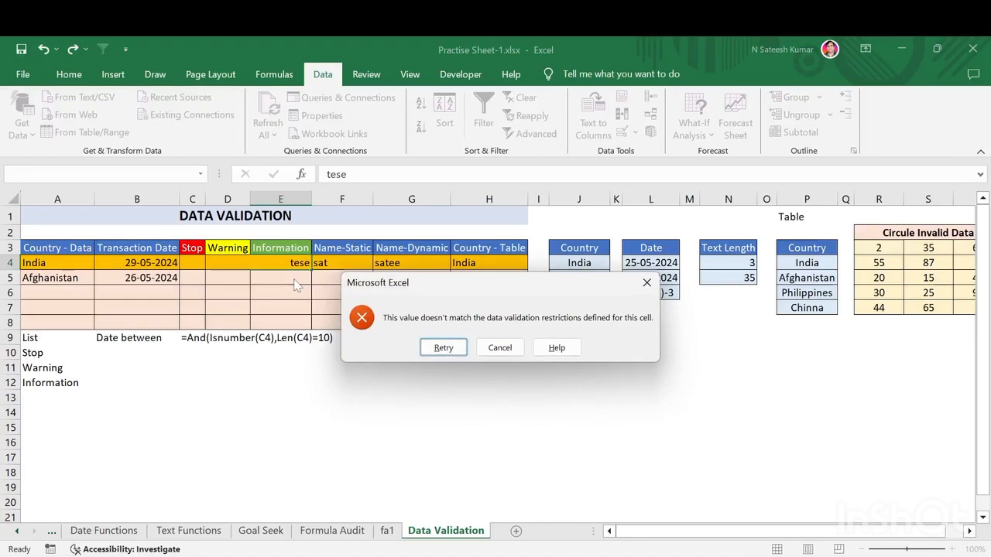
key("Escape")
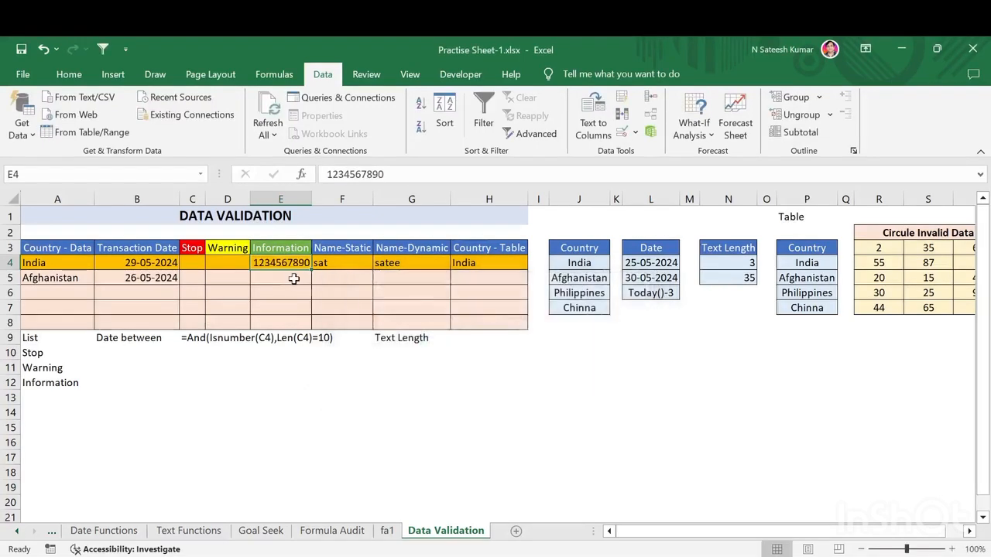
Step: Test E4's validation by trying to replace the digit 5 in its number with a space, as 1234 67890
type("12")
key("Escape")
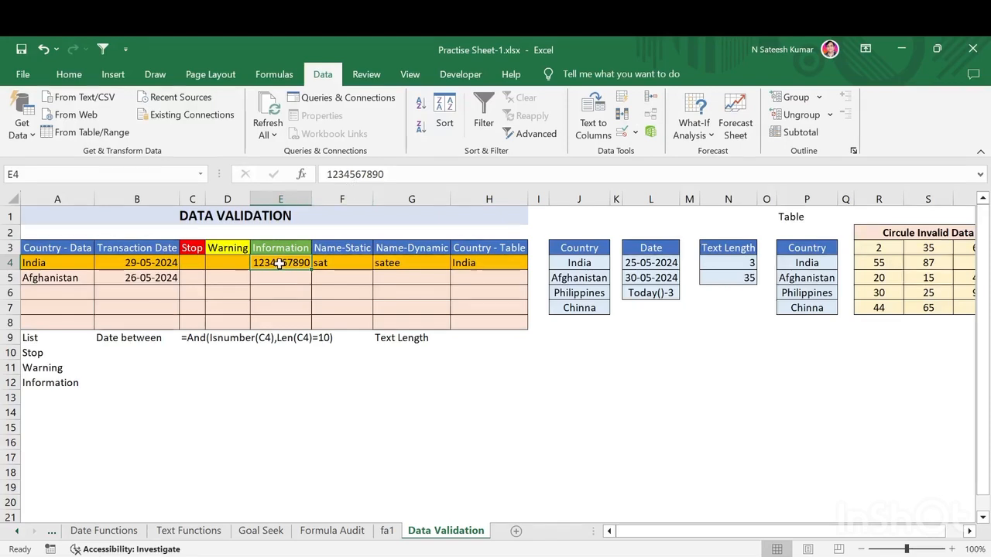
double_click(281, 264)
key("BackSpace")
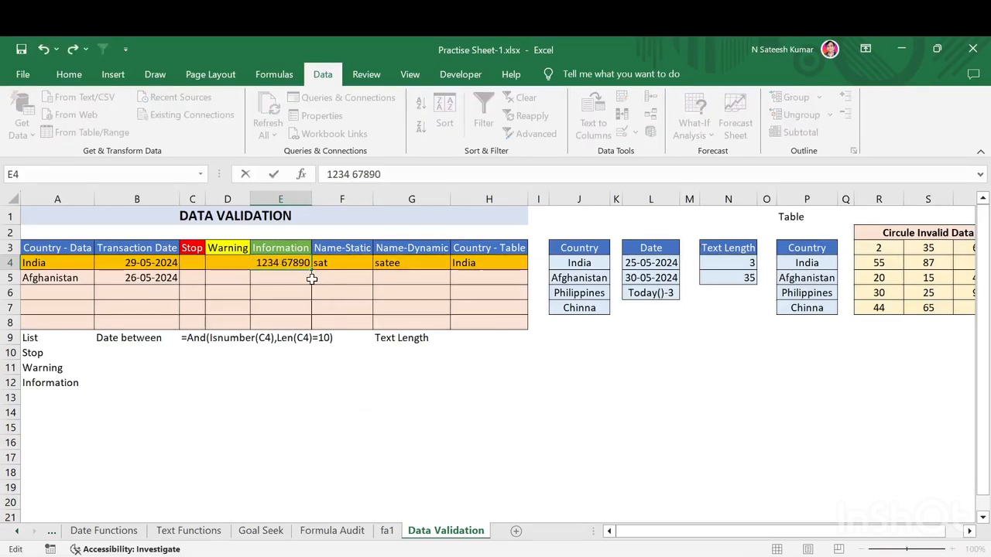
key("Return")
key("Tab")
key("Return")
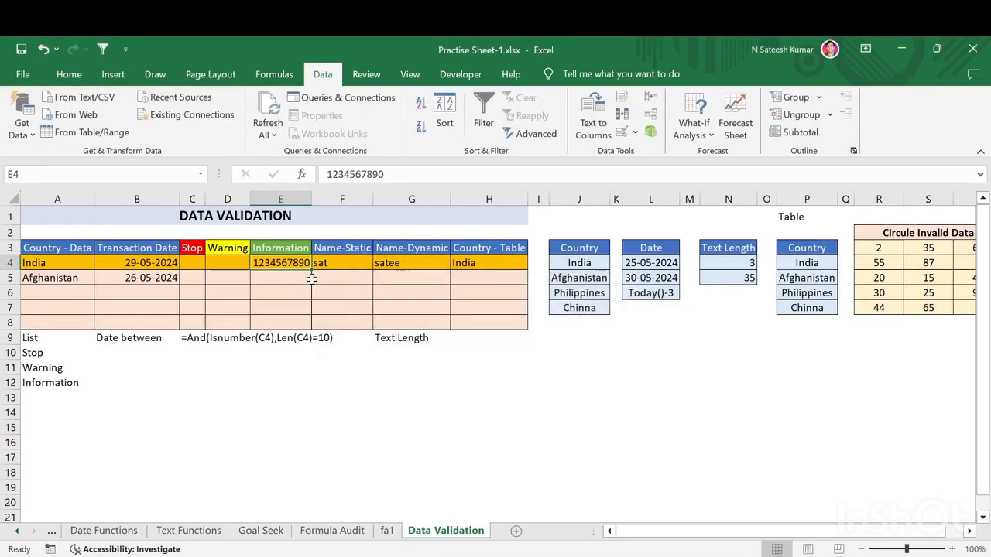
Step: Test E4's length restriction by trying to enter the four-digit number 1234
type("1")
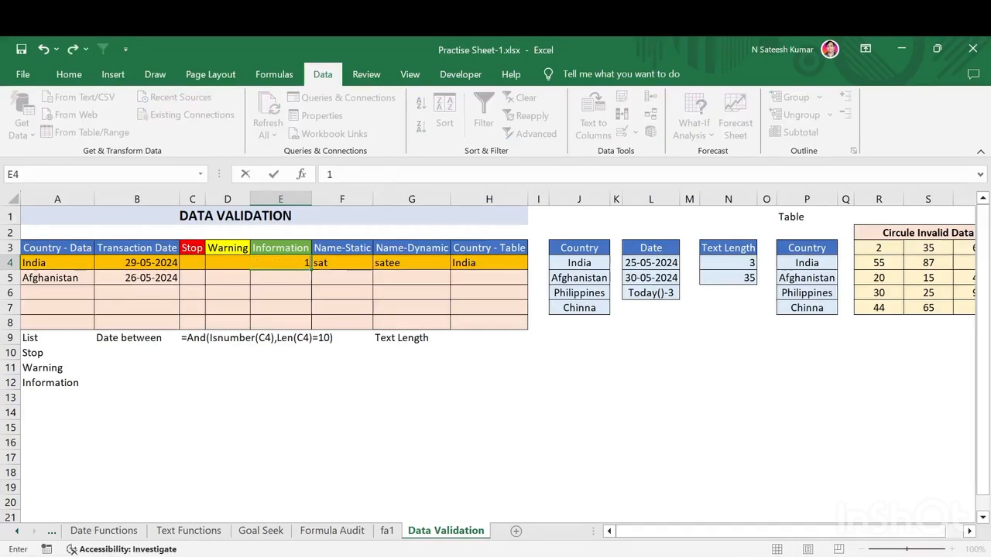
type("234")
key("Return")
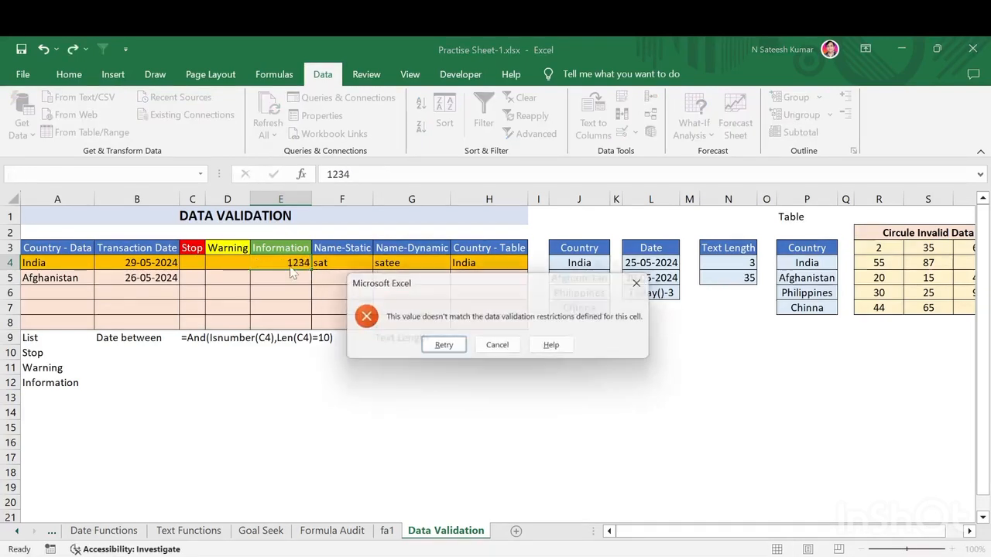
key("Tab")
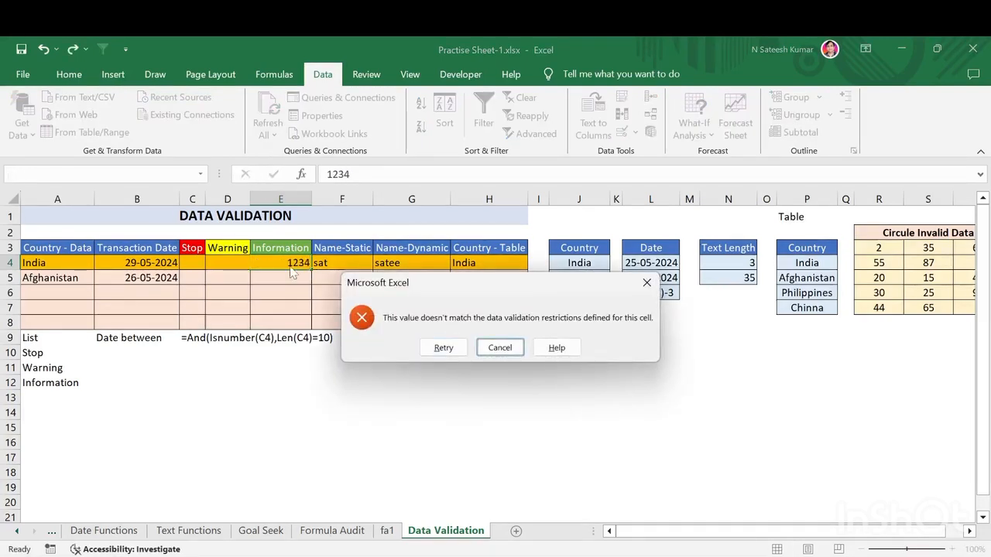
key("Return")
type("123")
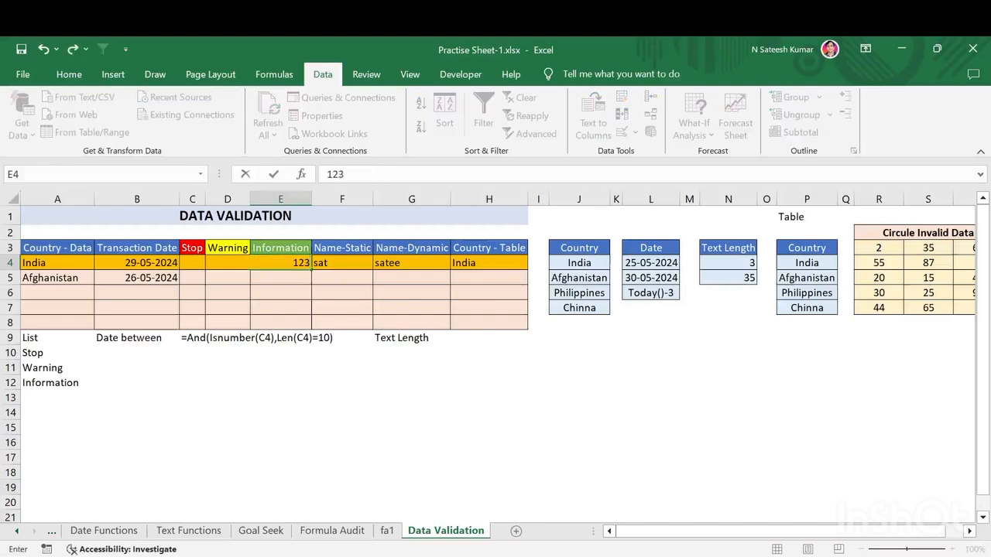
type("4567890")
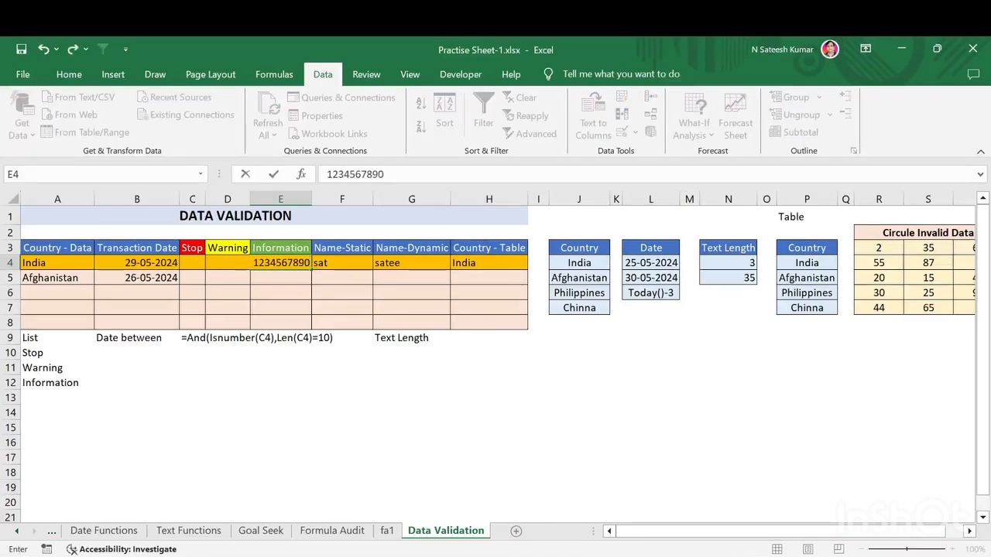
key("Return")
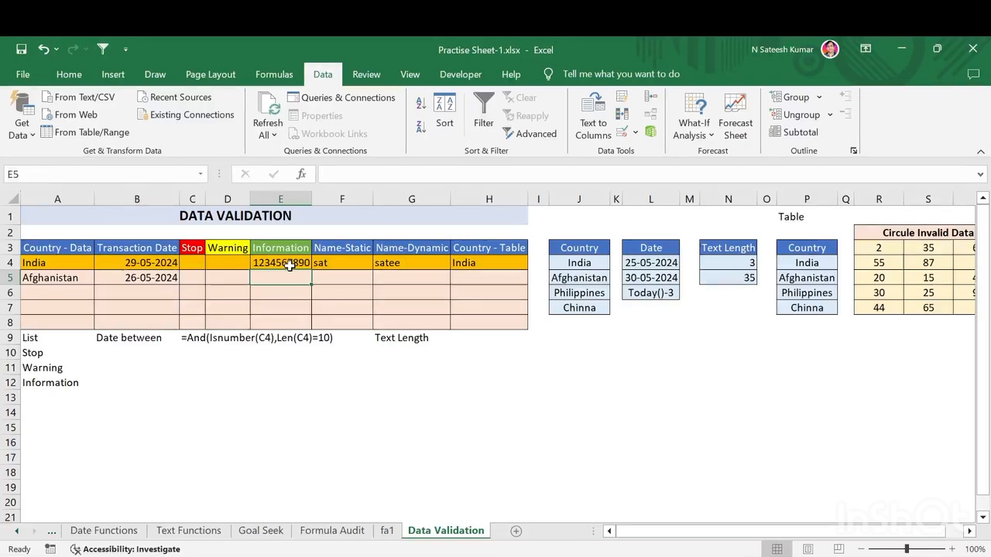
left_click(288, 264)
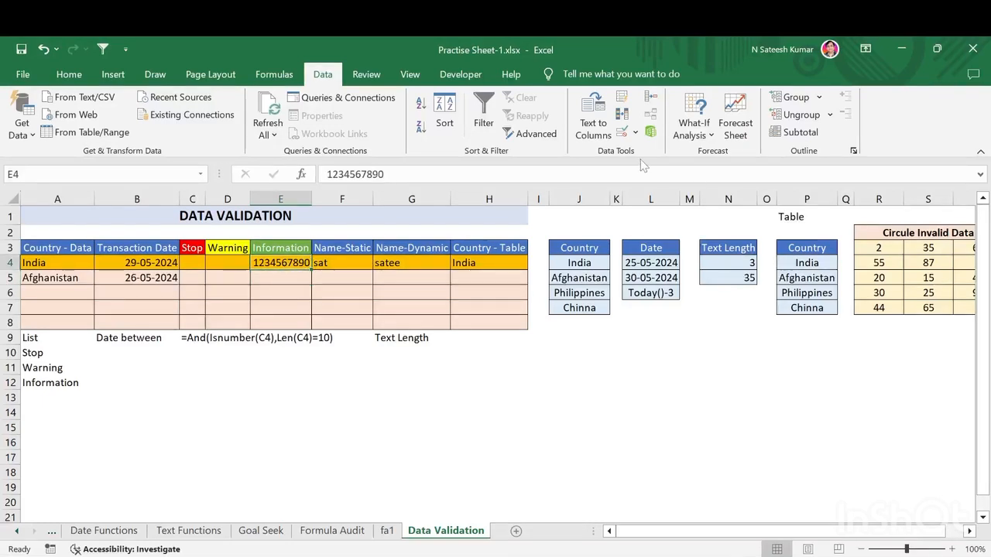
Step: Review the custom validation formula applied to cell E4 and close its validation settings
left_click(635, 132)
left_click(661, 148)
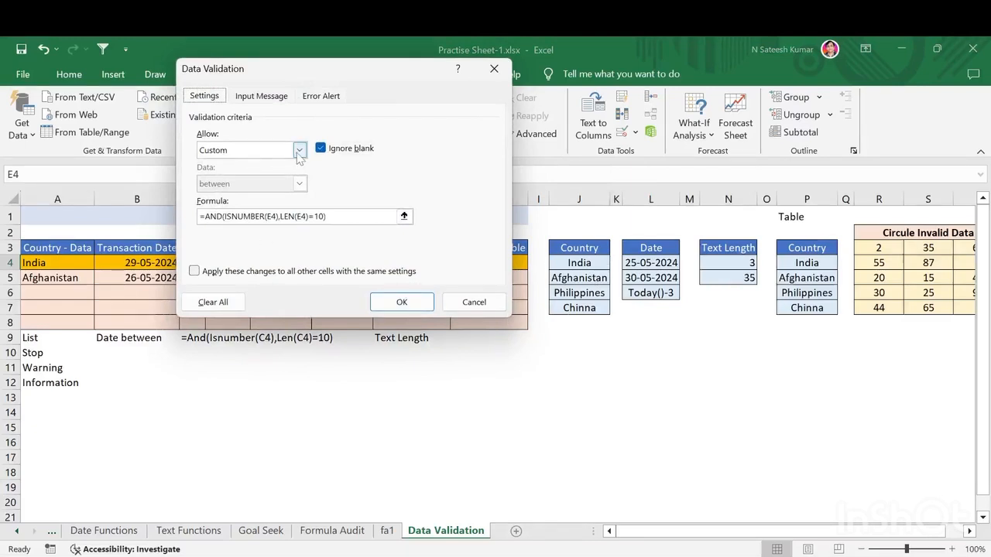
left_click_drag(353, 68, 665, 110)
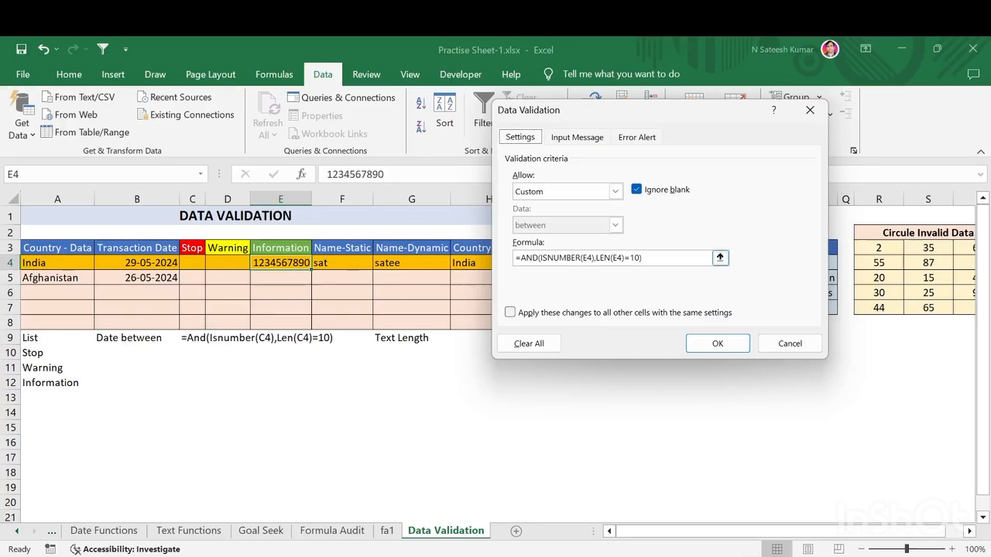
left_click(593, 258)
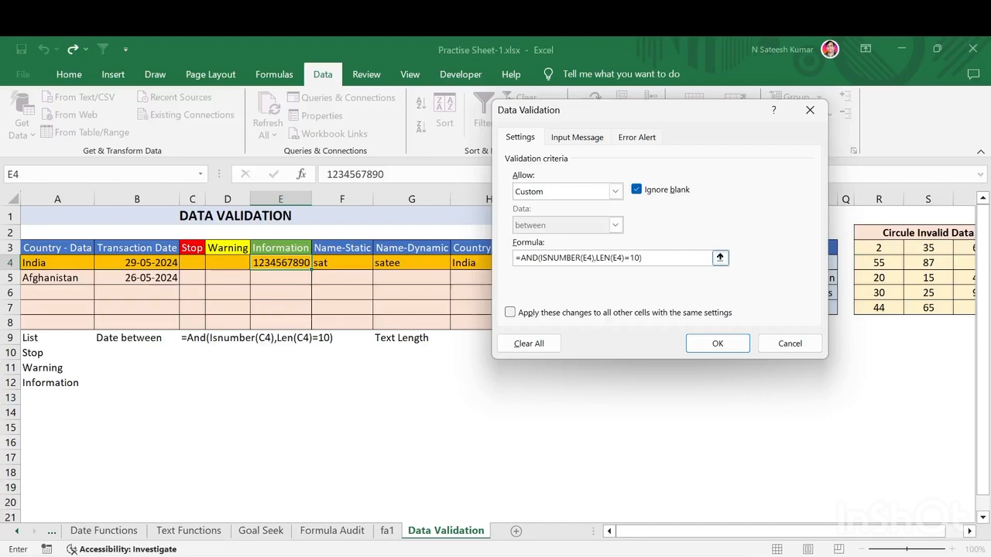
type(",")
key("BackSpace")
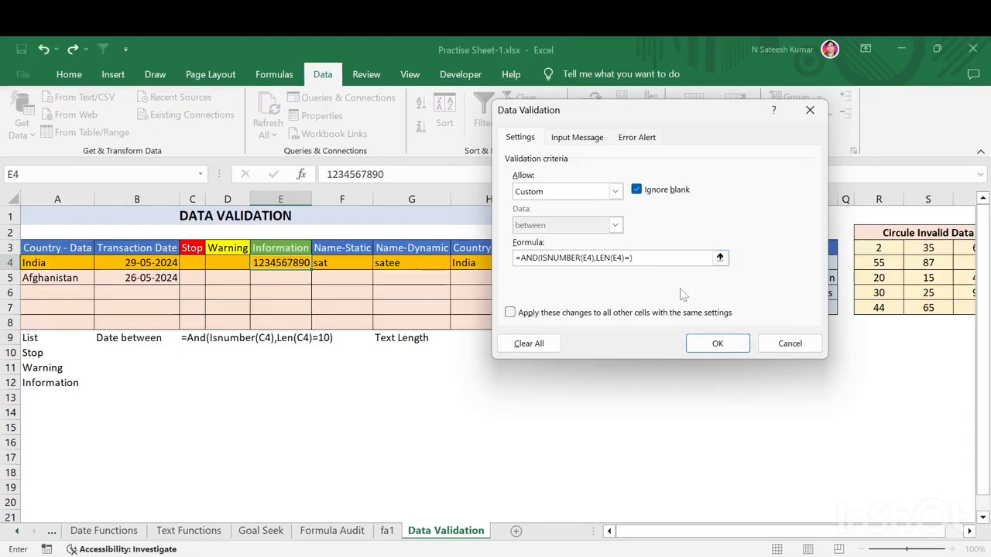
key("Return")
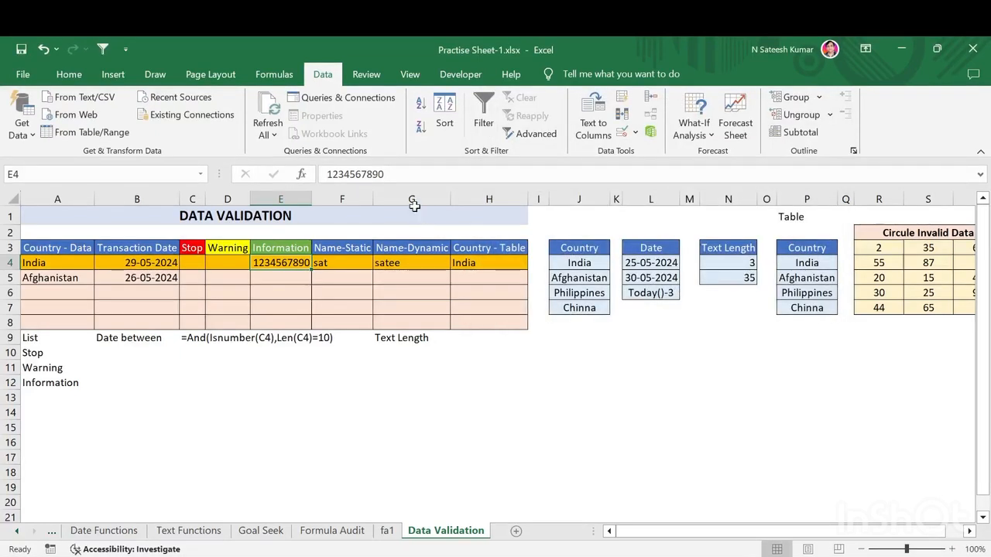
Step: Test E4's validation by trying to replace its number with the mixed value 1234sdfdsf, and cancel the entry
left_click(392, 176)
key("BackSpace")
key("BackSpace")
key("BackSpace")
key("BackSpace")
key("BackSpace")
key("BackSpace")
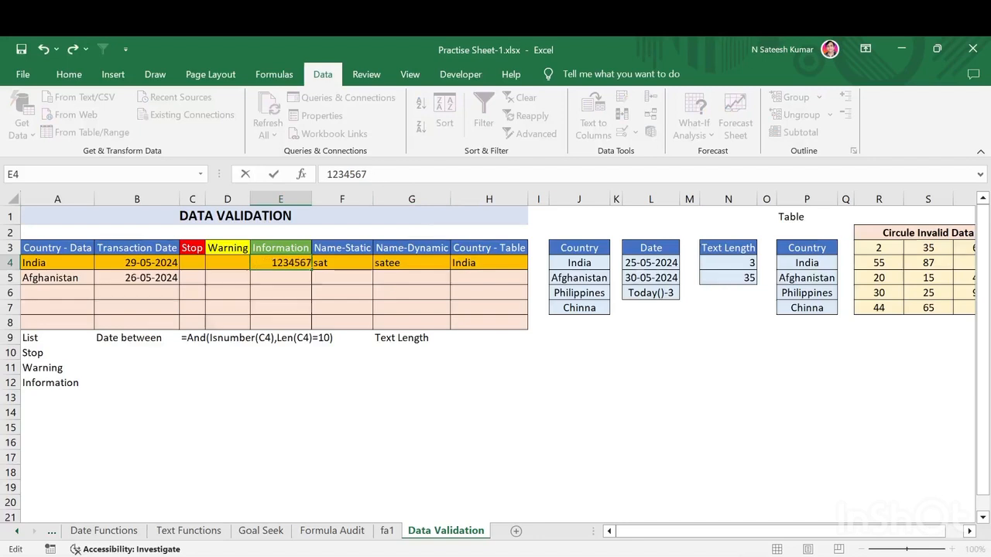
type("sdfdsf")
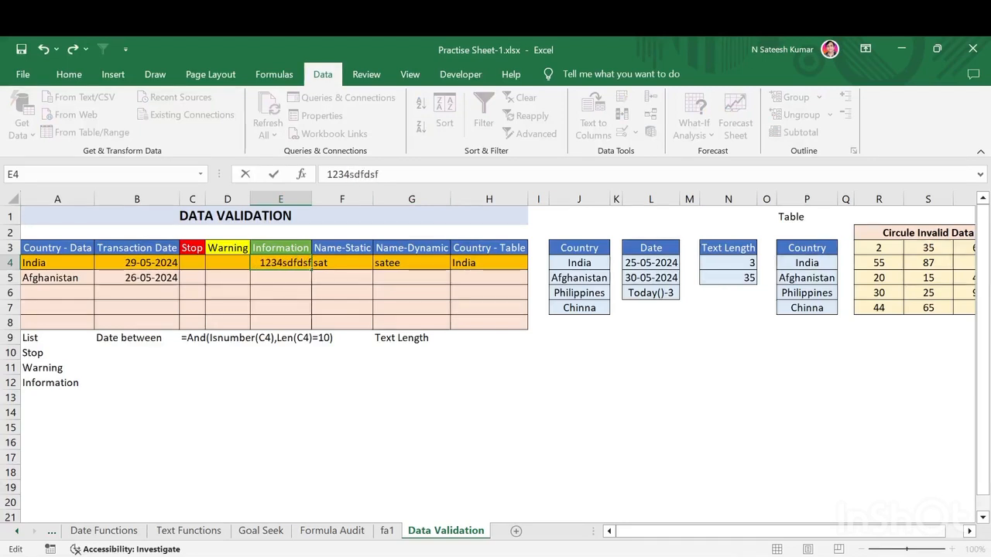
key("Return")
key("Tab")
key("Return")
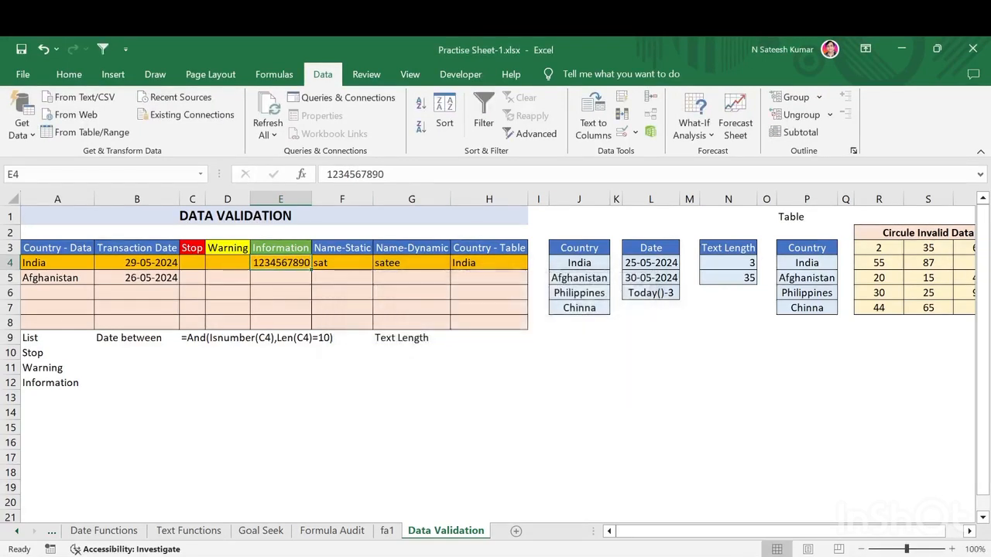
Step: Test E4's length restriction by trying to shorten its number to 123456, and cancel the entry
key("F2")
key("BackSpace")
key("BackSpace")
key("BackSpace")
key("BackSpace")
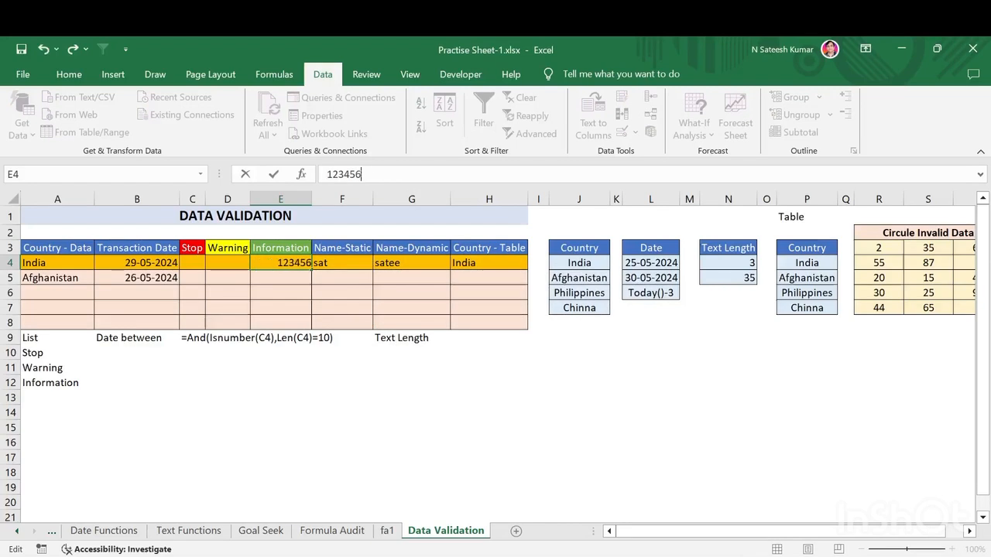
key("Return")
key("Tab")
key("Return")
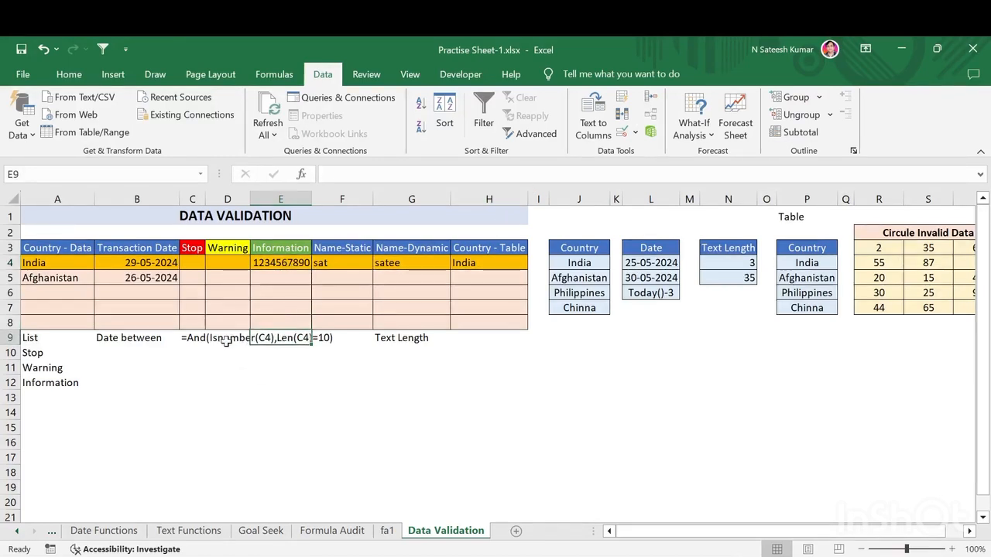
Step: Review the text-length validation limits of cell F4 in the Name-Static column and close the settings
left_click(236, 338)
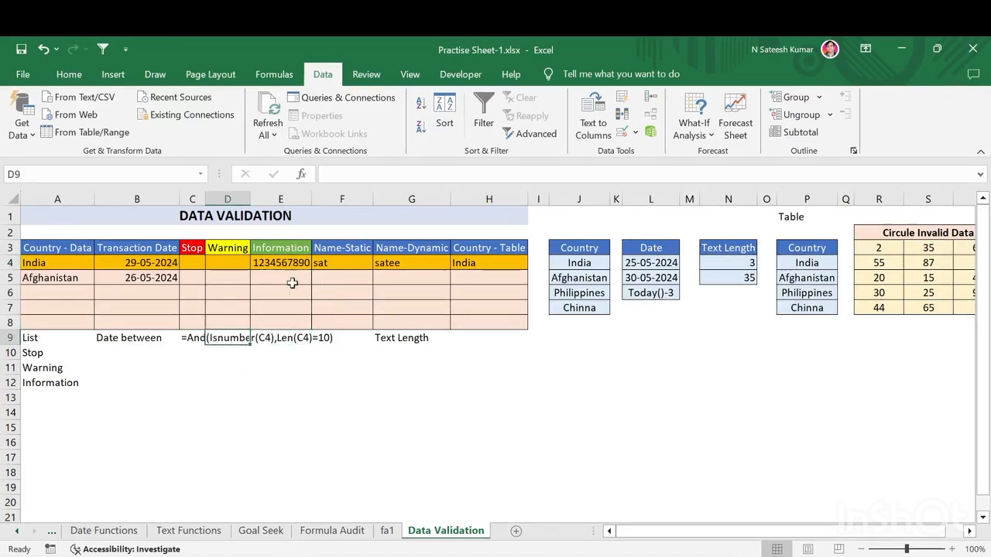
left_click(357, 266)
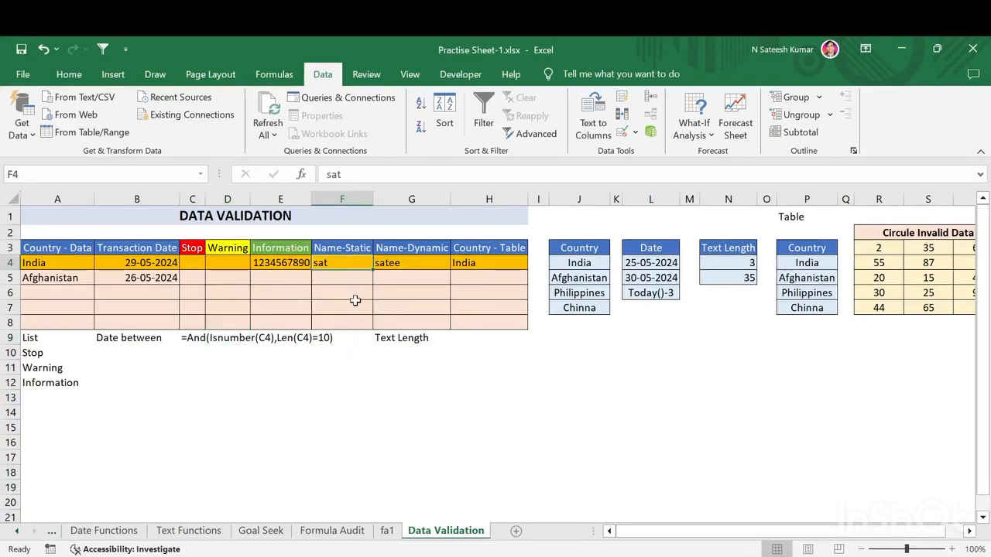
left_click(623, 132)
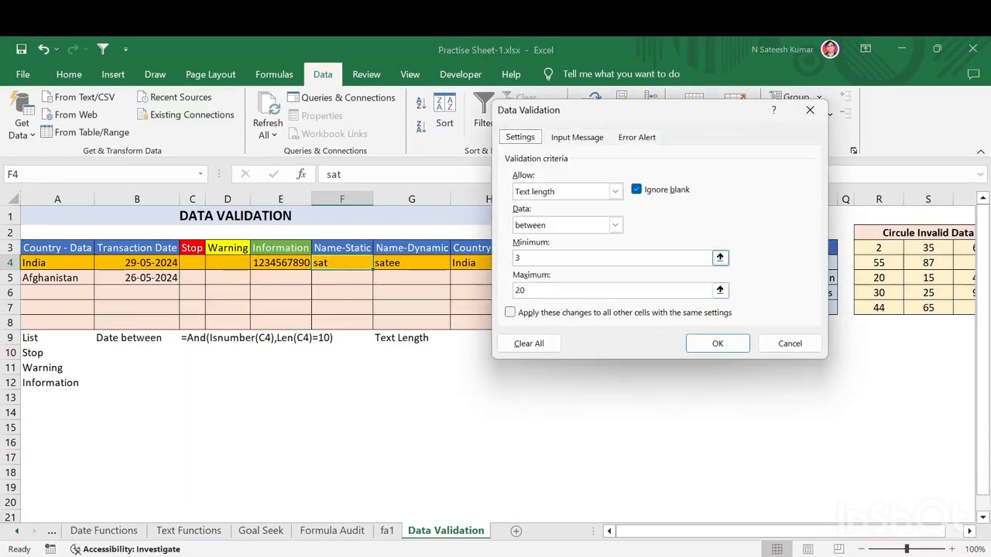
left_click(545, 291)
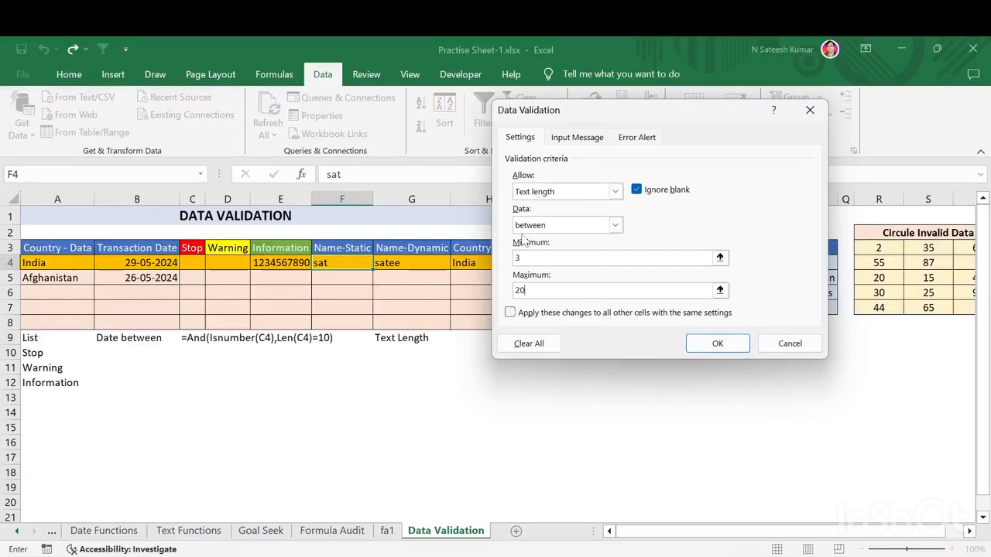
left_click(718, 343)
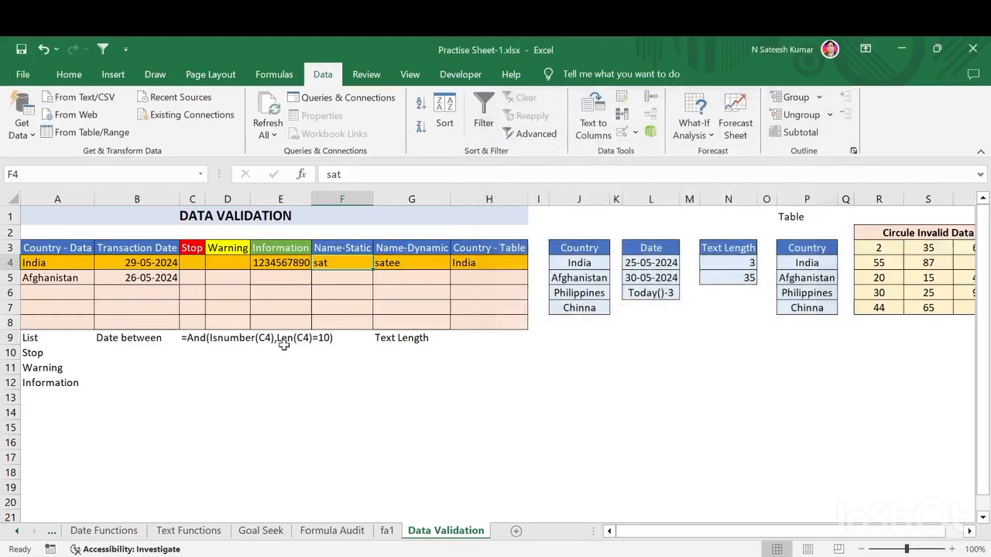
Step: Test F4's minimum text length by trying to enter 1 and df, and cancel the entry
type("1")
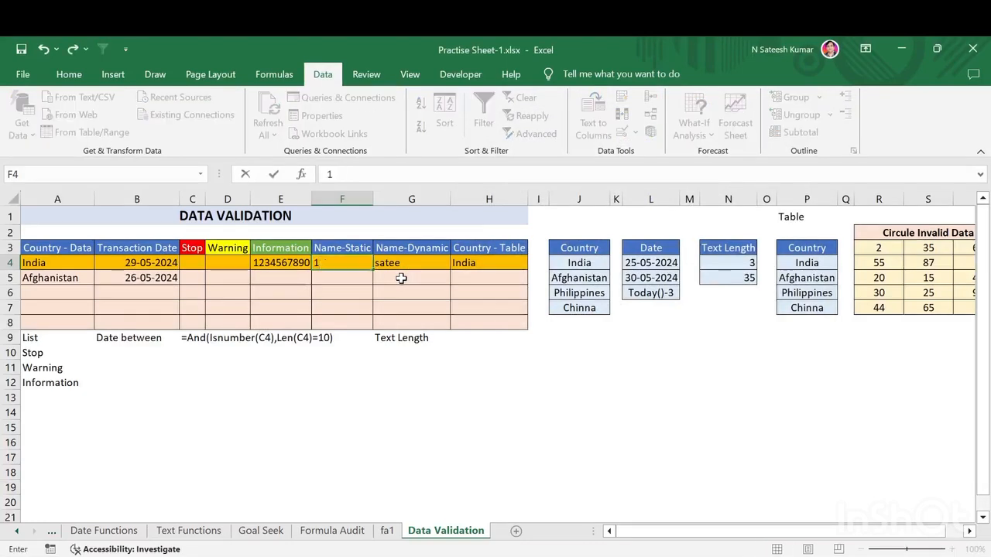
key("Return")
key("Return")
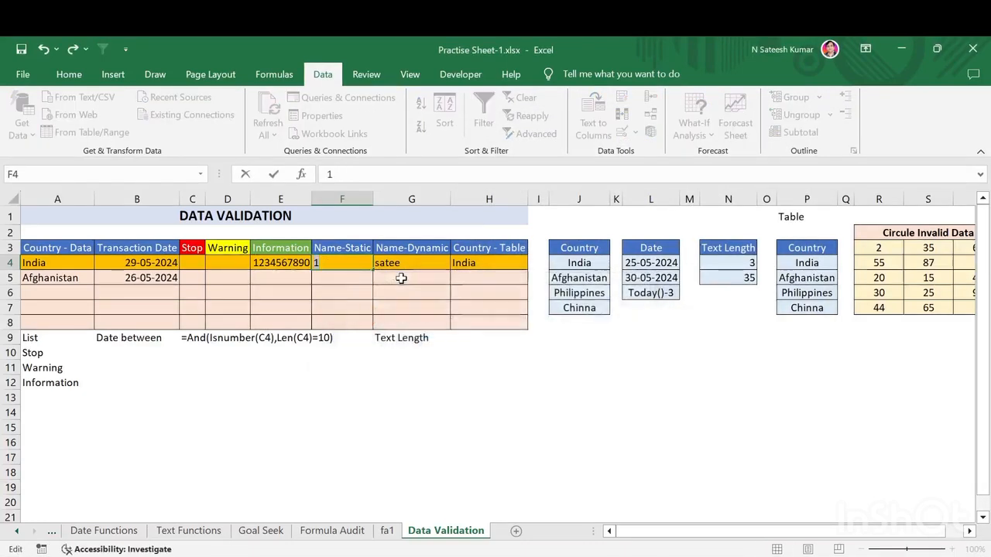
type("df")
key("Return")
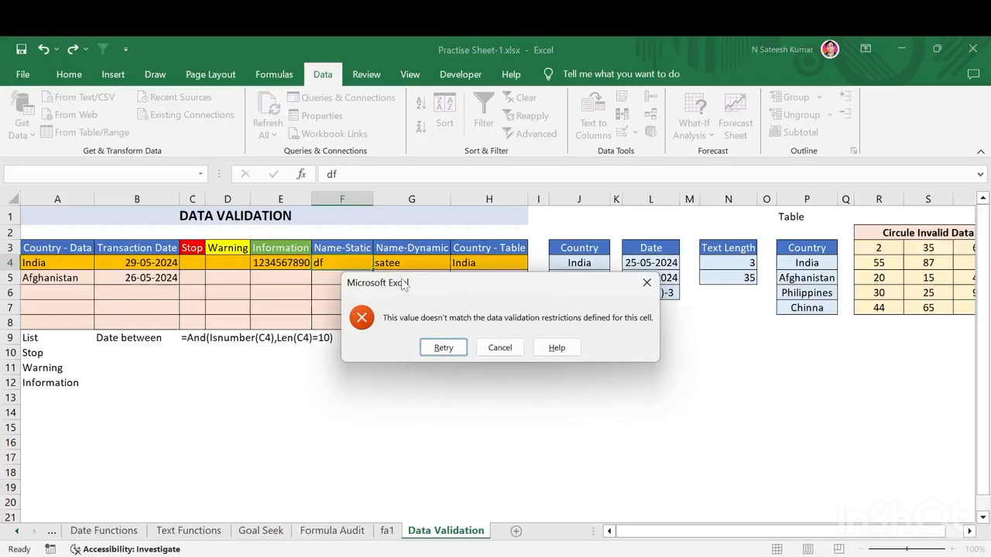
key("Tab")
key("Return")
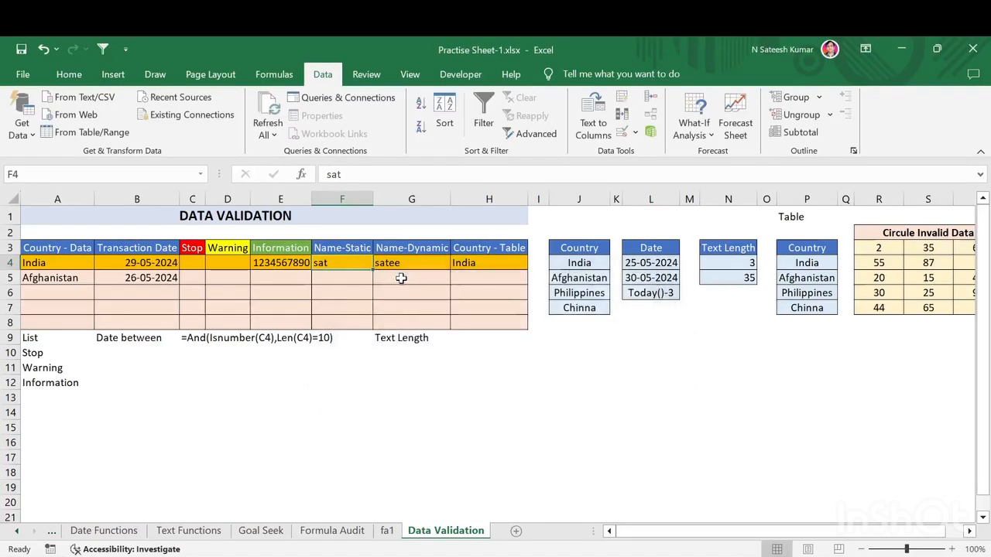
Step: Enter the same five-letter name as in G4 in cell F4 and reselect the cell
type("sat")
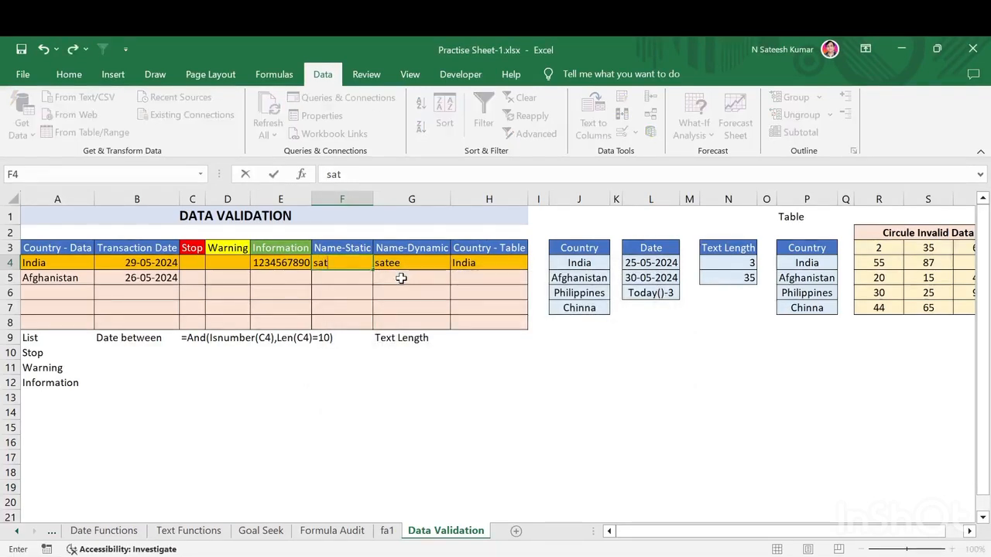
key("Return")
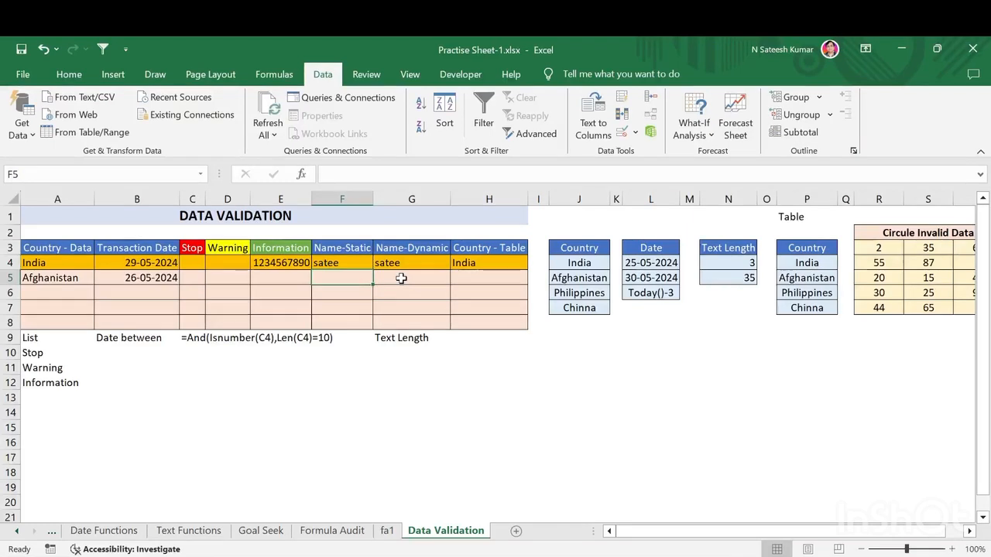
key("Up")
key("Up")
key("Down")
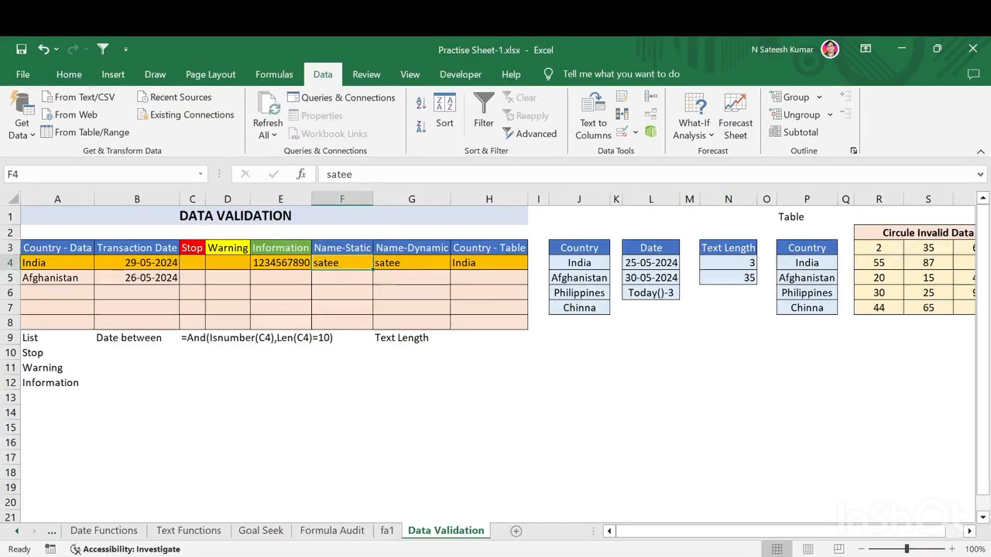
Step: Check F4's fixed text-length limits against the Text Length values in cells N4 and N5
left_click(622, 131)
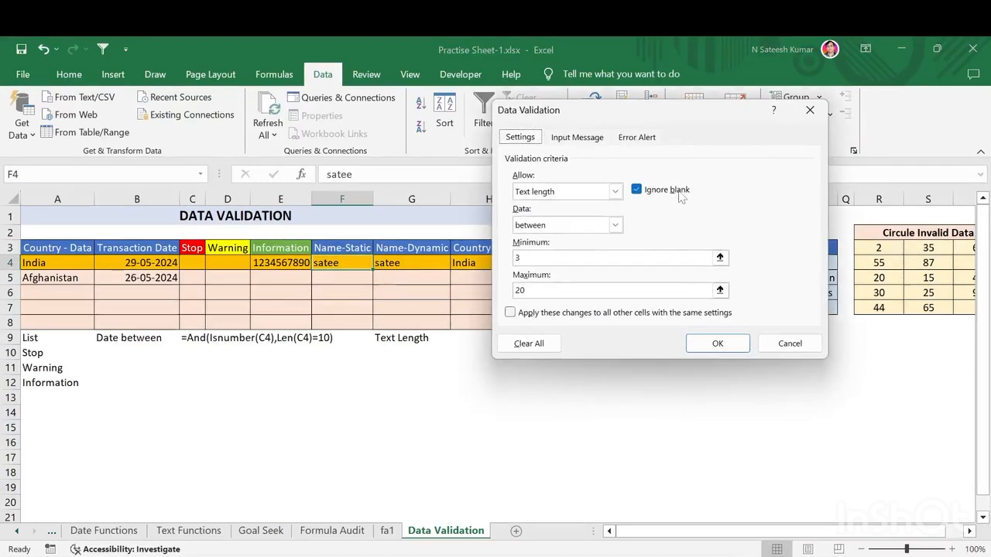
left_click(771, 346)
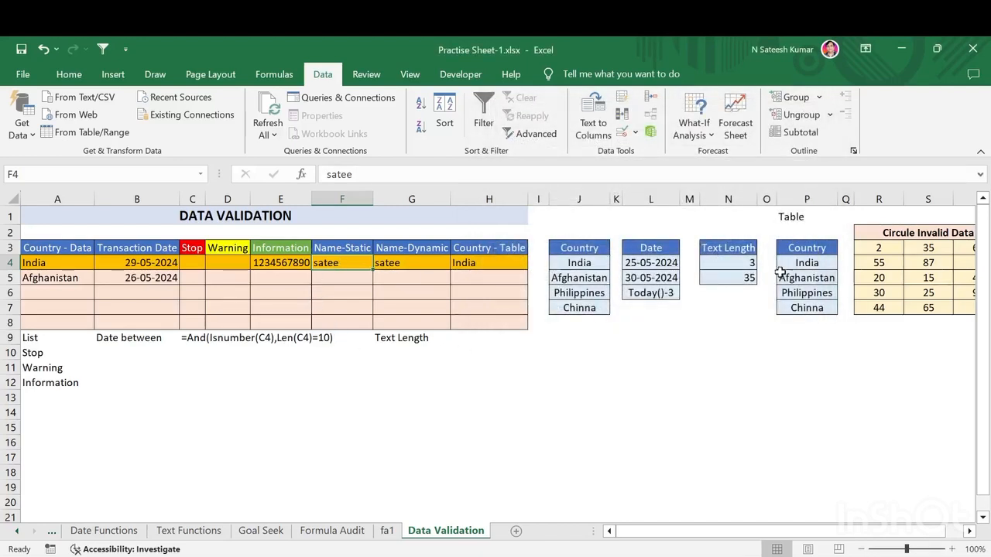
left_click(732, 264)
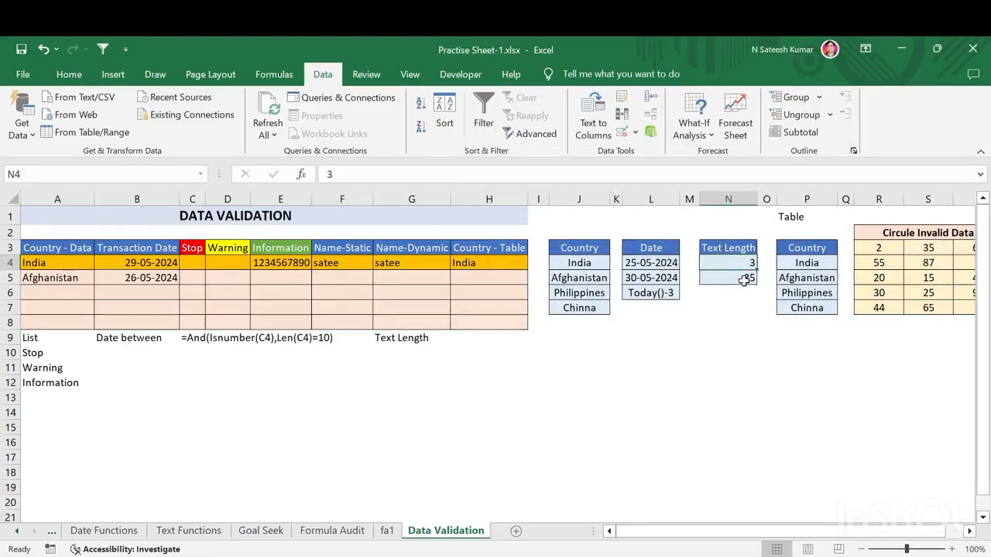
left_click(749, 274)
left_click(749, 265)
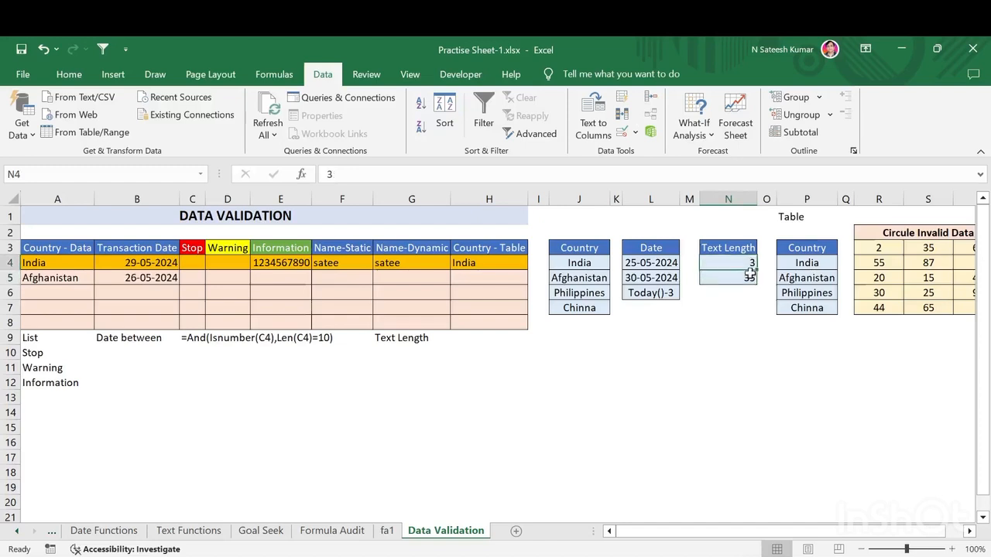
left_click(751, 272)
left_click(750, 264)
left_click(749, 277)
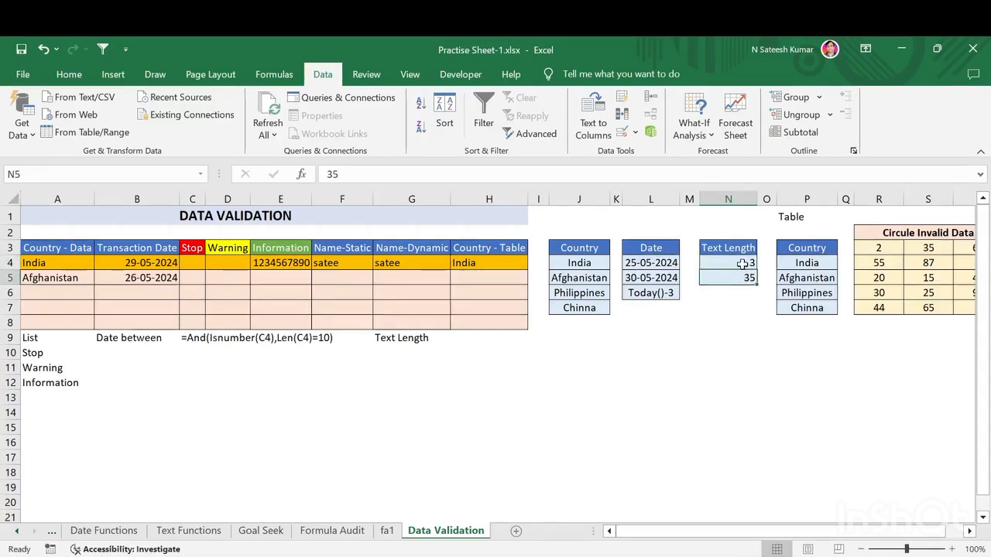
left_click(749, 265)
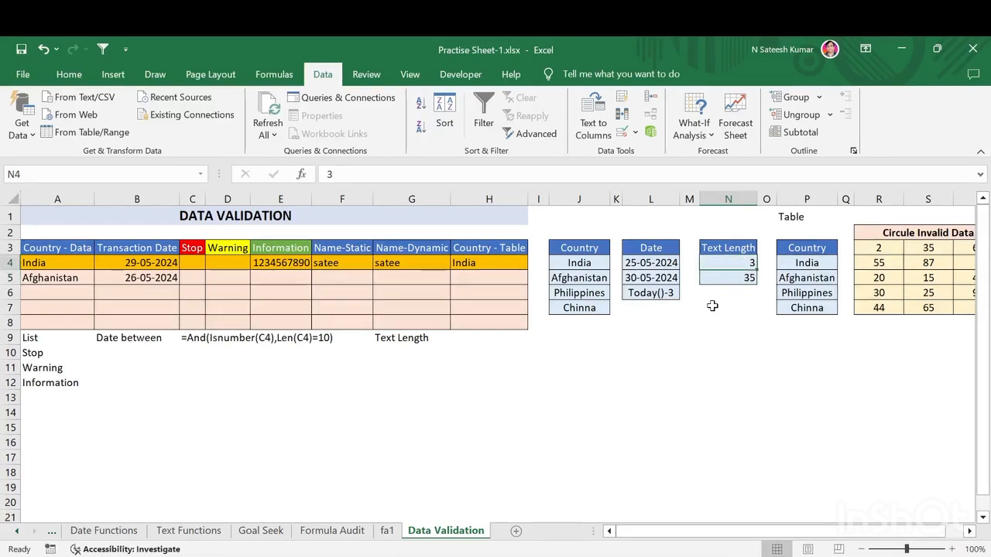
Step: Start a data validation rule for cell F5 that restricts entries by text length
left_click(360, 279)
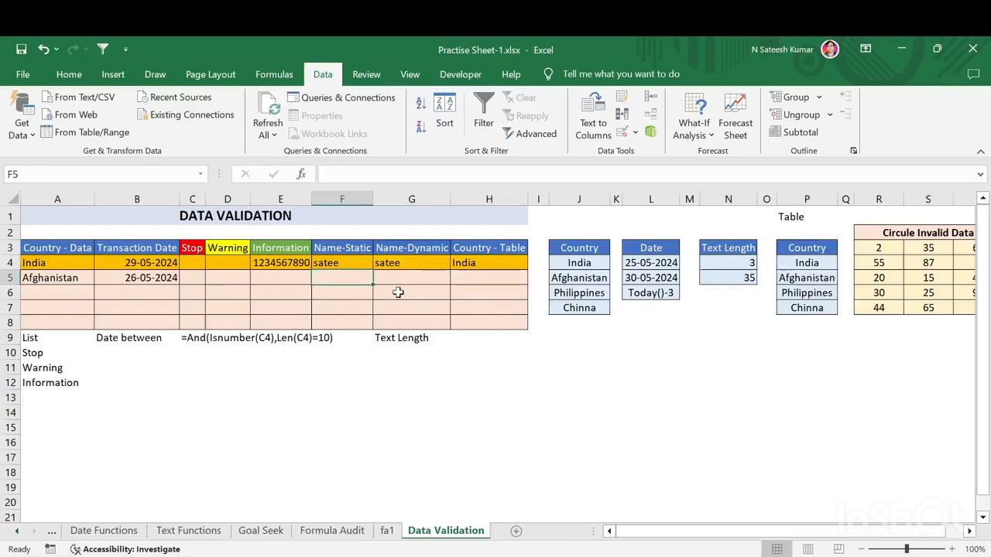
left_click(634, 133)
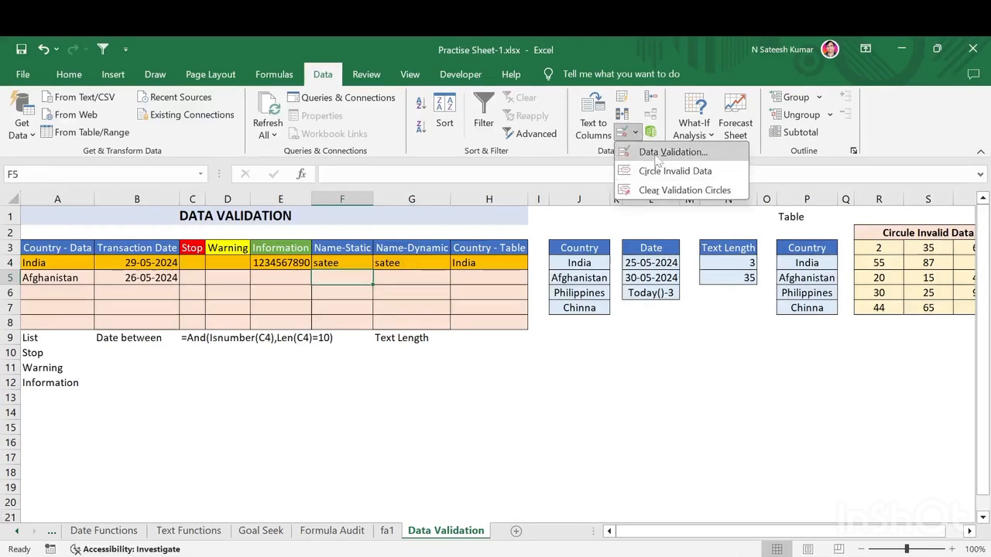
left_click(654, 151)
left_click(613, 191)
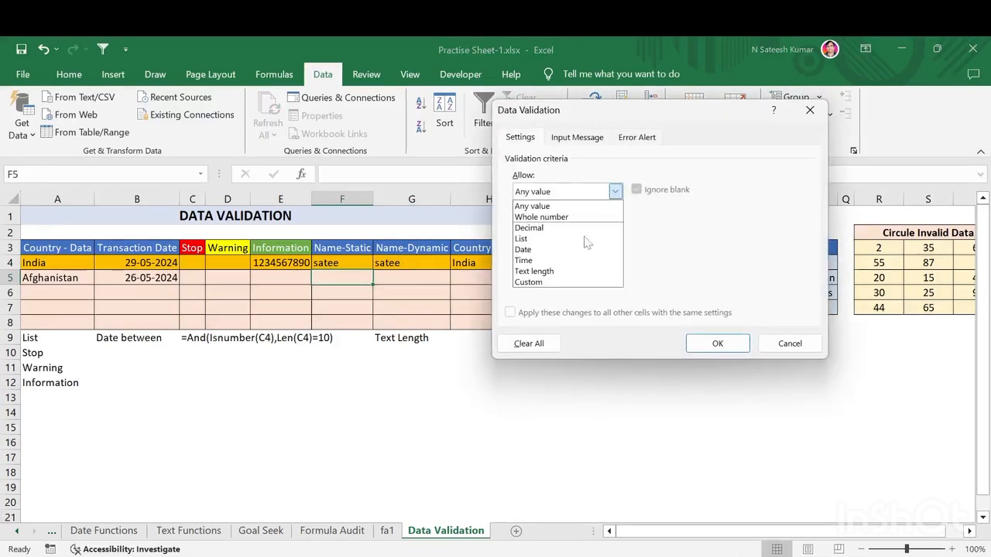
left_click(551, 272)
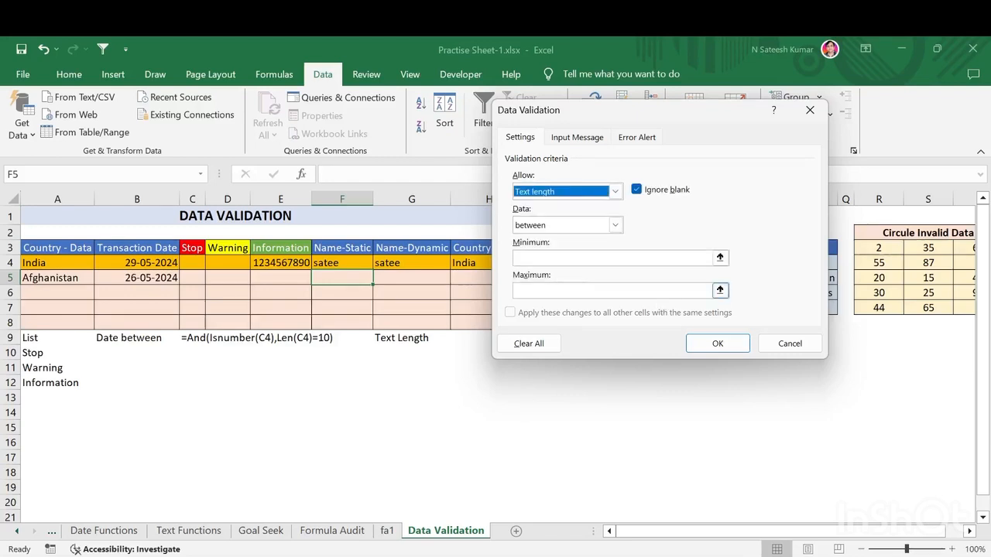
Step: Set F5's text-length limits to a minimum of =N4 and a maximum of =N5, and apply the rule
left_click(723, 259)
left_click(732, 263)
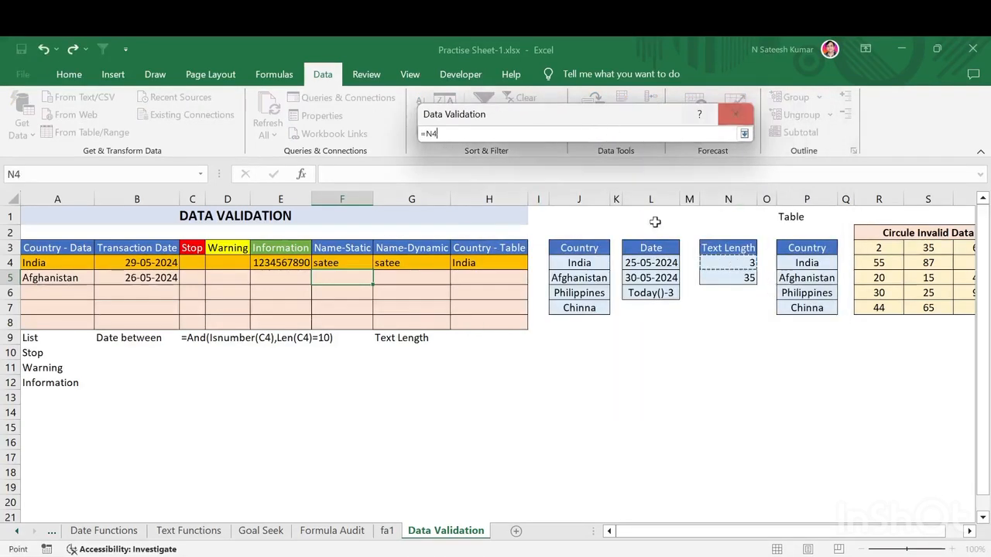
left_click(744, 133)
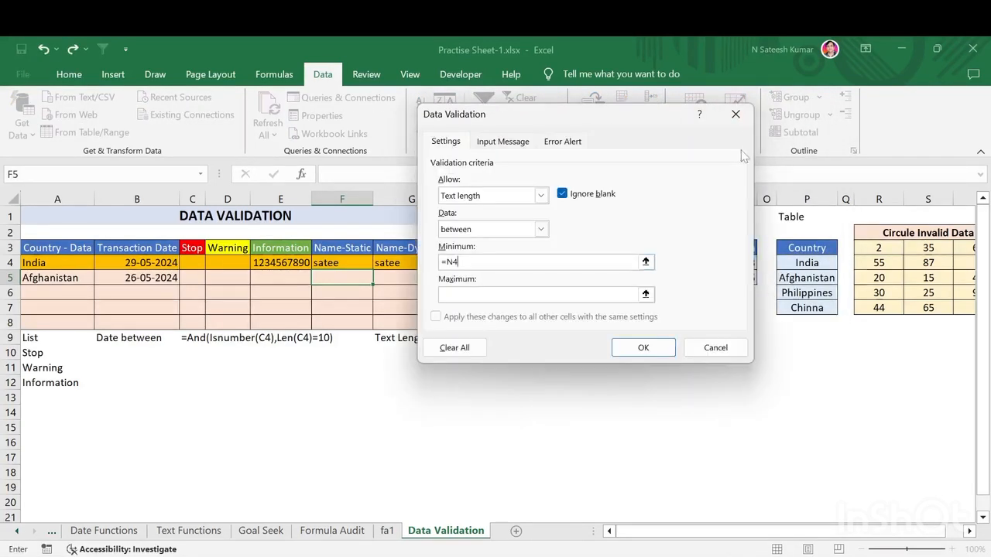
left_click(645, 293)
left_click(747, 277)
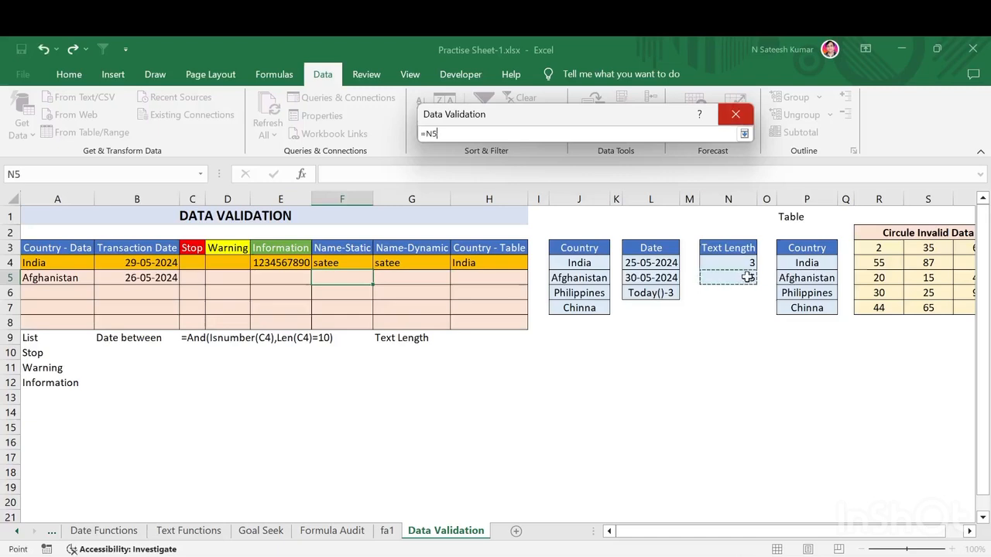
left_click(744, 133)
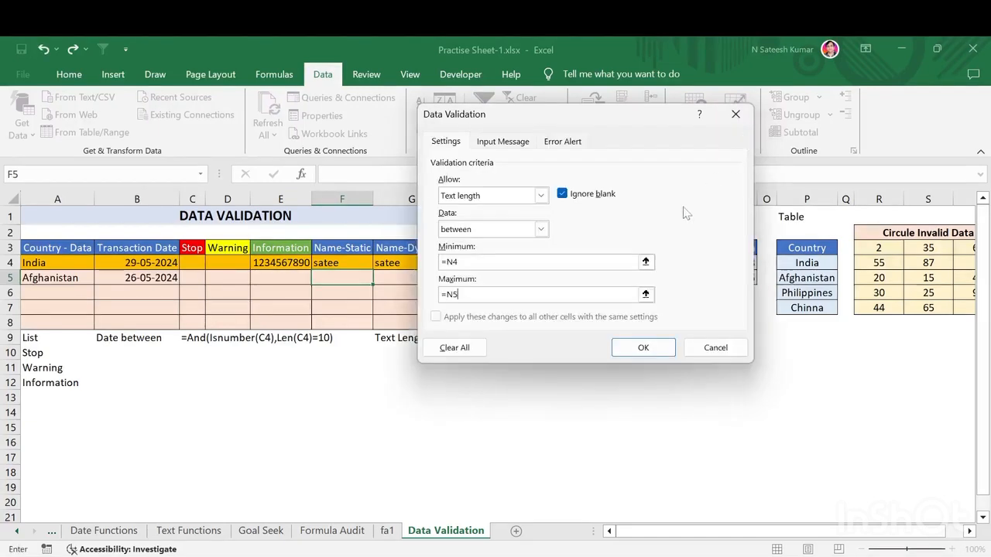
left_click(643, 347)
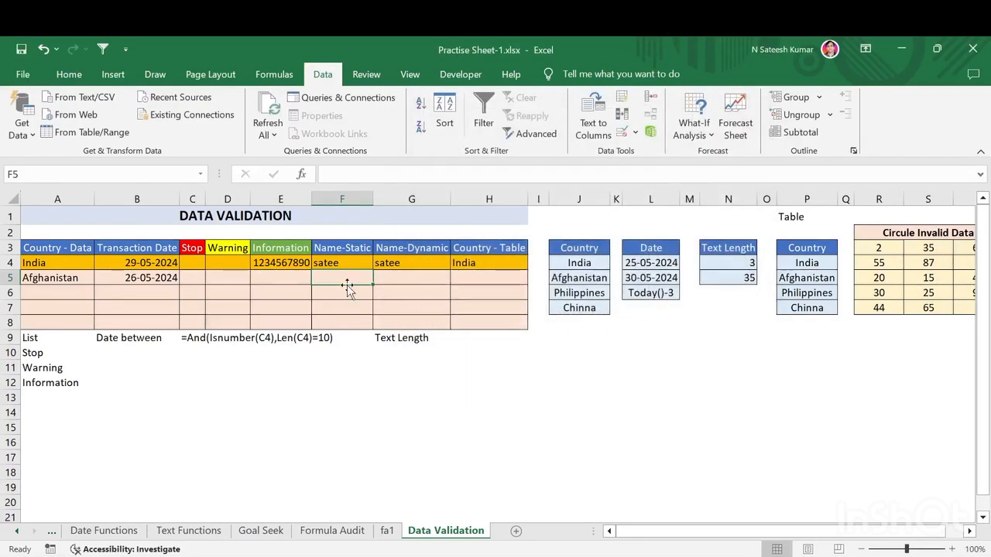
Step: Set the Text Length minimum in N4 to 1 and test F5 with the same five-letter name as in F4
left_click(731, 264)
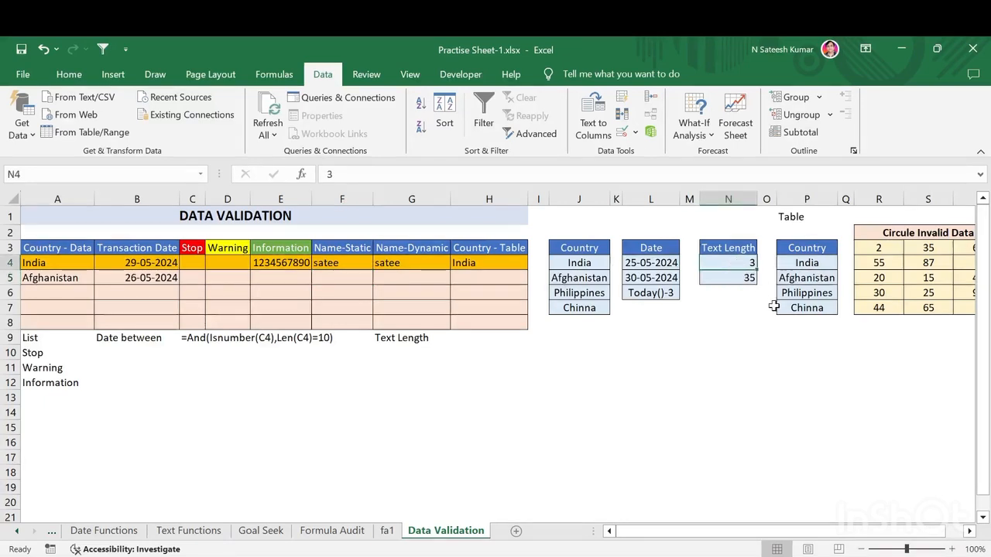
type("1")
key("Tab")
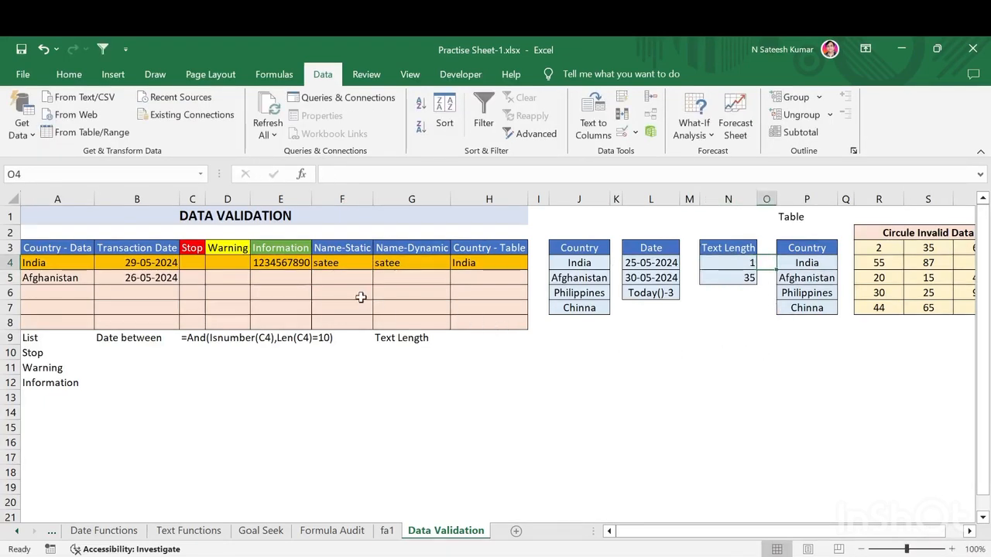
left_click(344, 281)
type("satee")
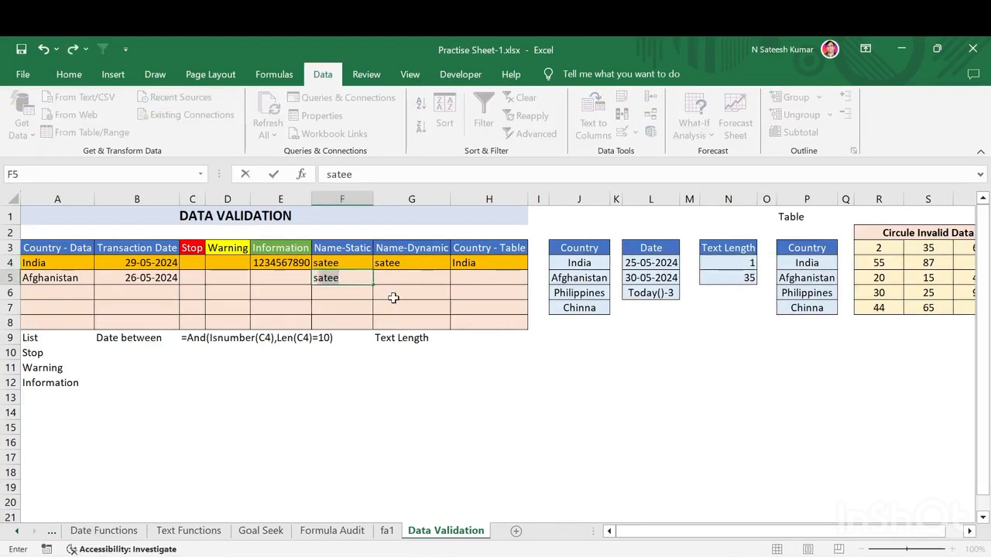
Step: Set the Text Length minimum in N4 to 4 and re-enter the same five-letter name in F5
left_click(746, 261)
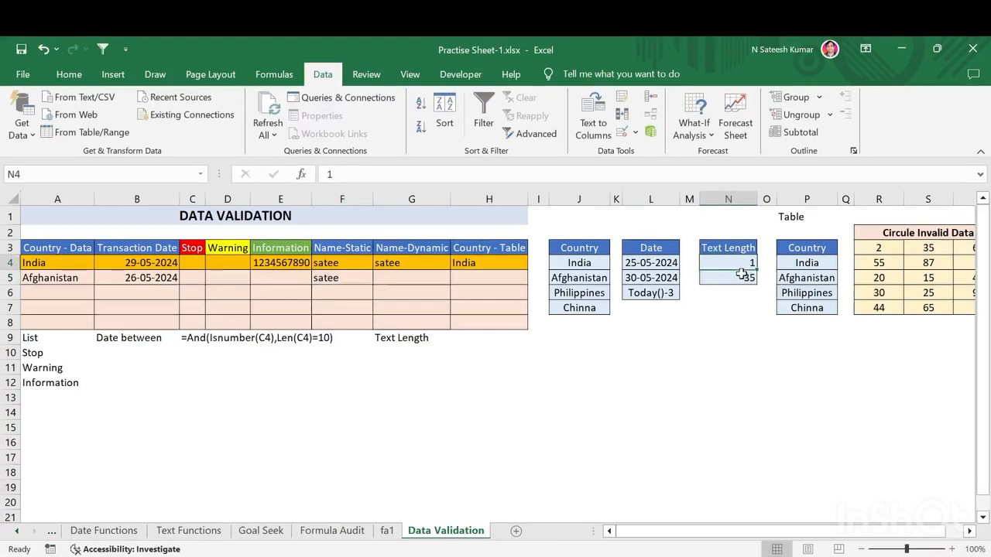
type("4")
key("Tab")
left_click(345, 280)
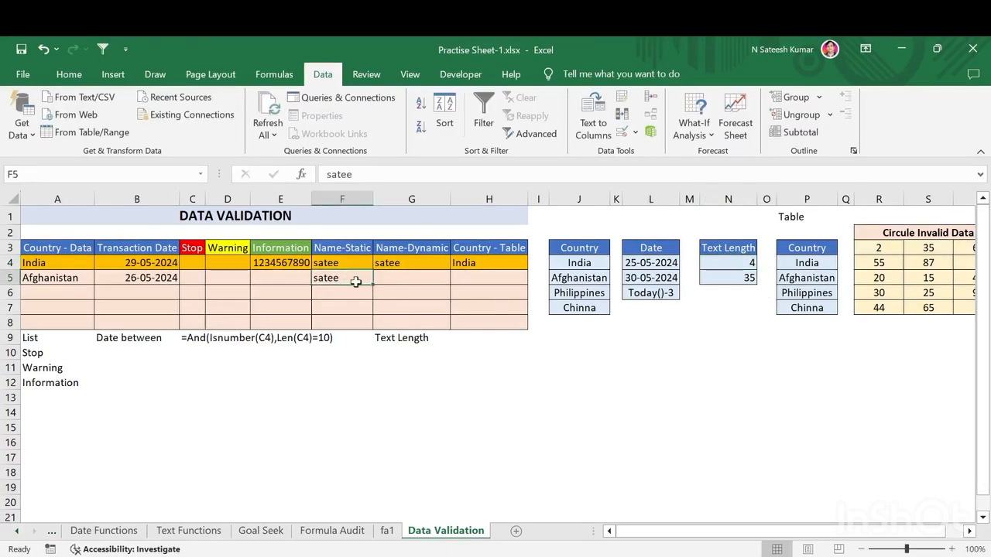
type("satee")
key("Tab")
left_click(354, 282)
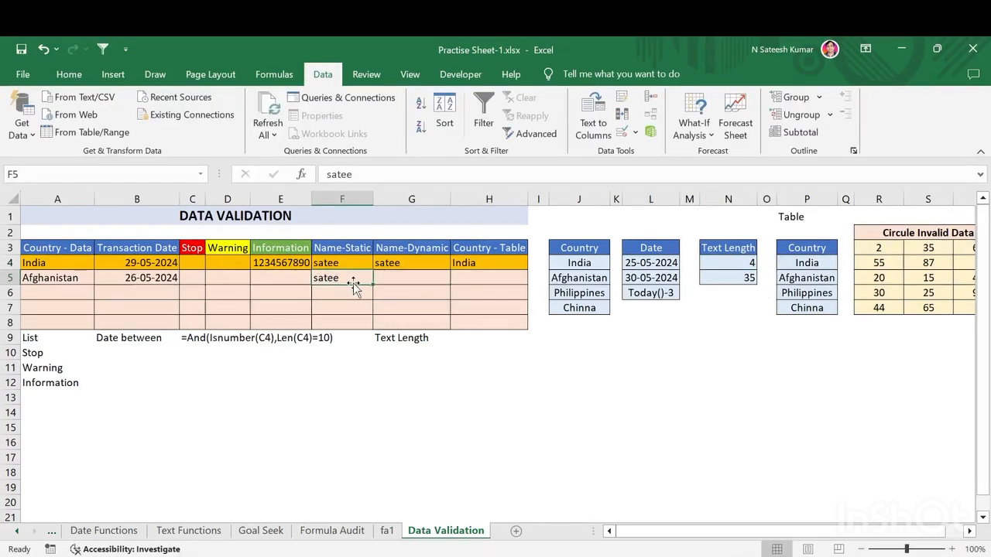
Step: Test F5's minimum length by trying to enter only the first three letters of the name, and cancel the entry
type("sat")
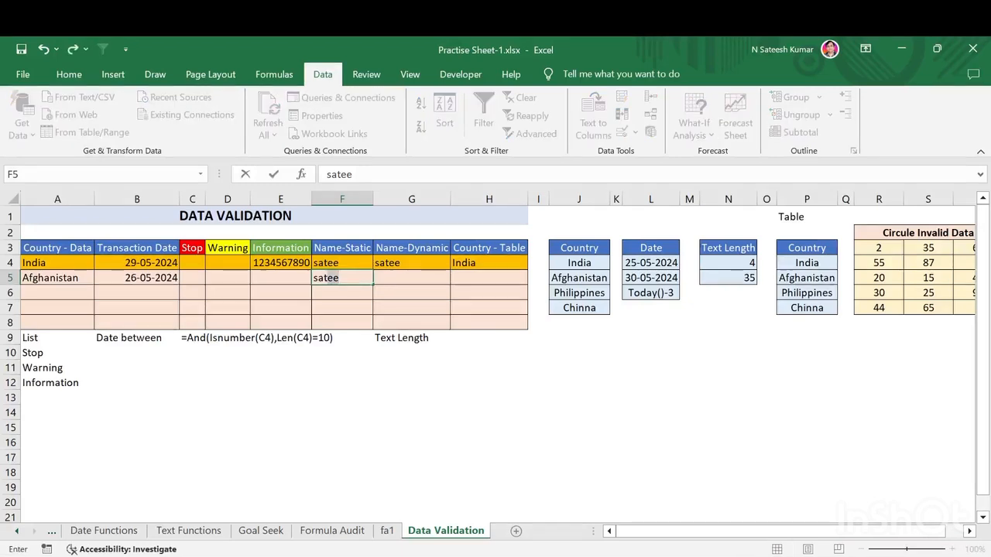
key("Delete")
key("Tab")
key("Tab")
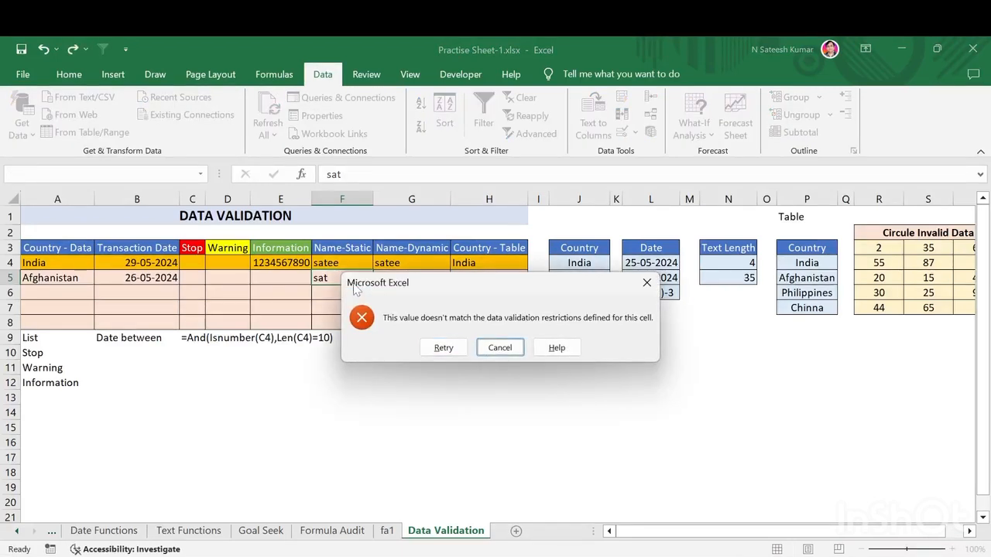
key("Return")
Step: Enter only the first four letters of F4's name in cell F5
type("sae")
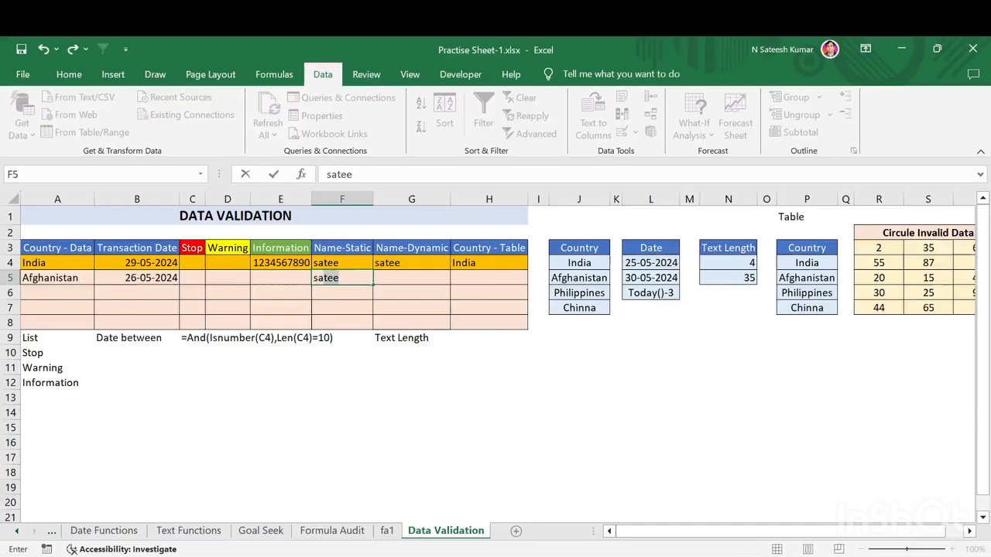
type("t")
key("BackSpace")
key("BackSpace")
type("te")
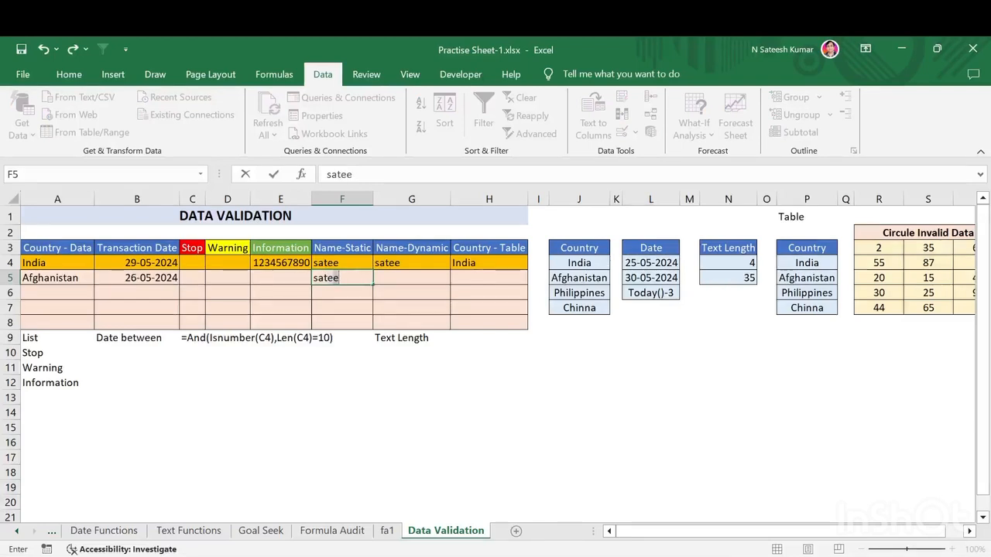
key("BackSpace")
key("Return")
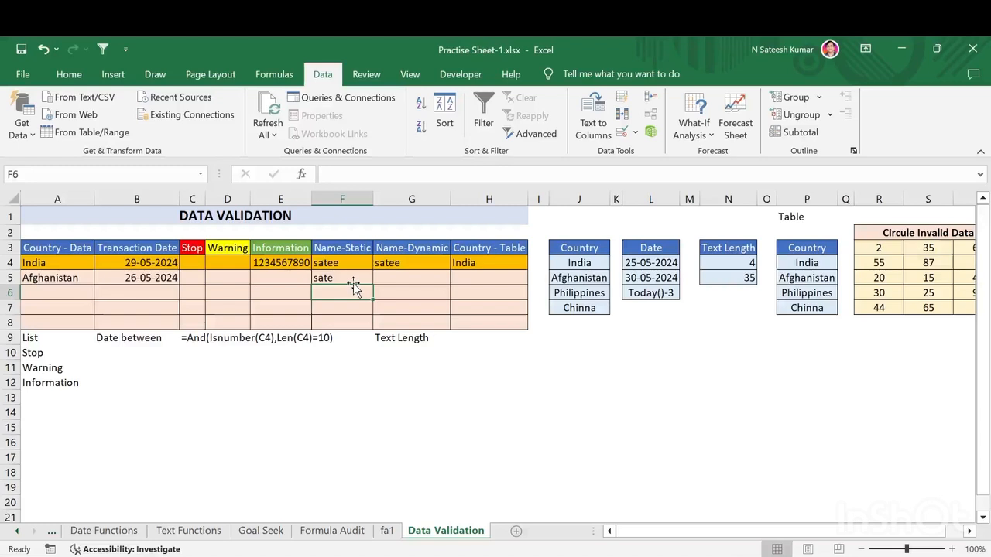
Step: Review the name entries in F4, F5 and G4, the Text Length maximum in N5 and the country in H4
key("Up")
key("Up")
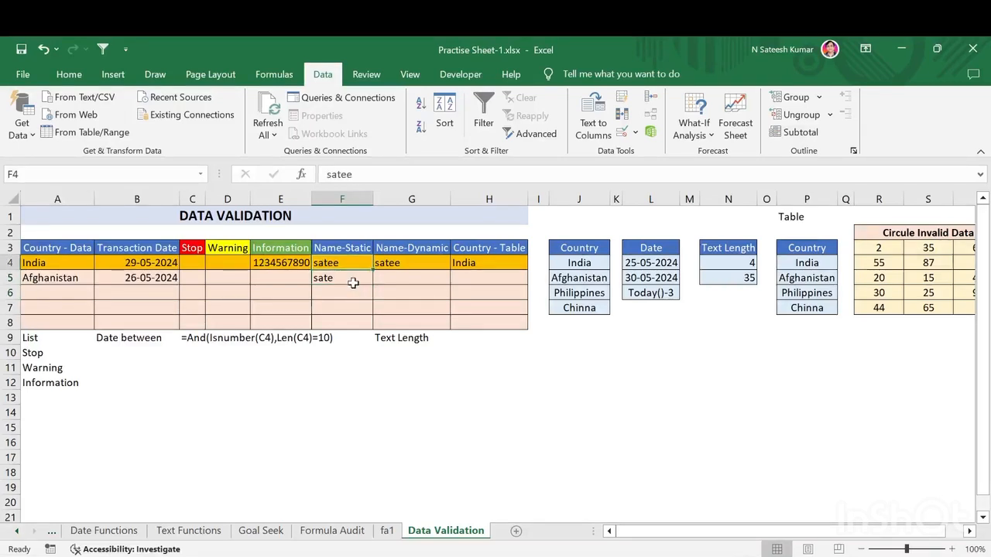
key("Down")
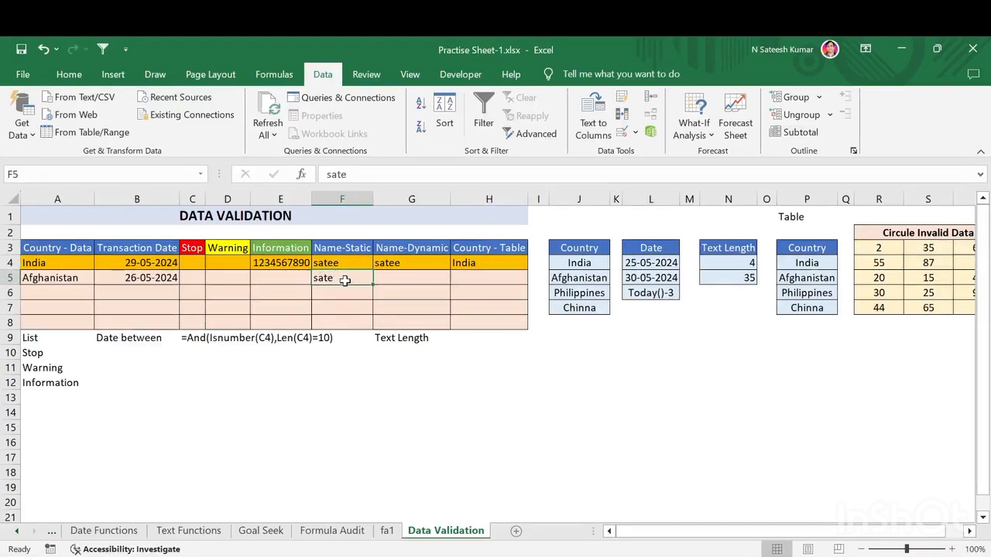
left_click(411, 264)
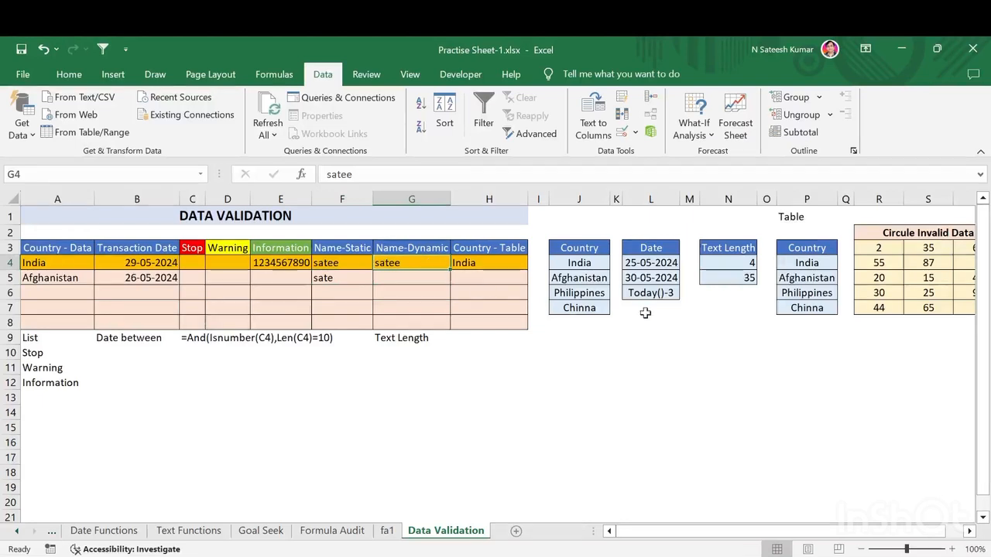
left_click(716, 273)
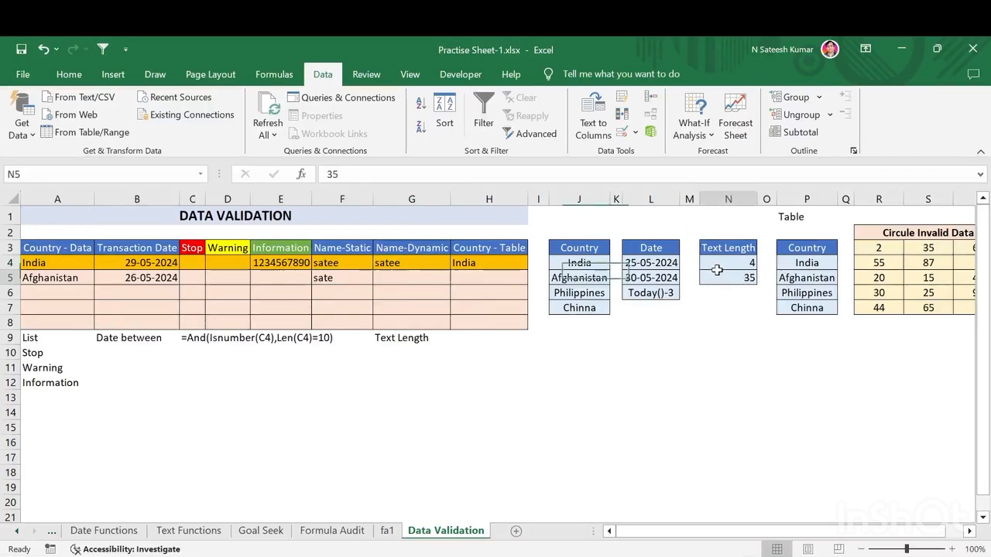
left_click(474, 265)
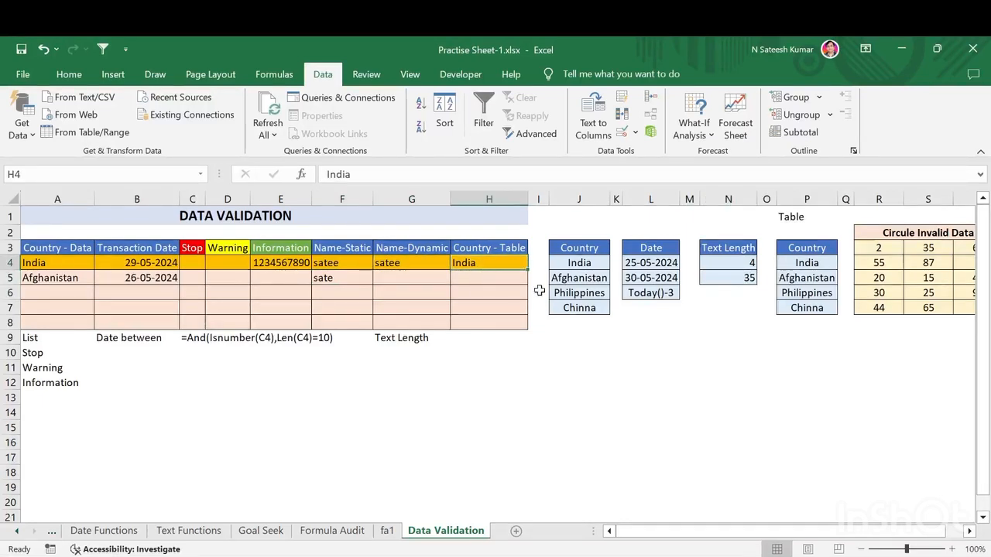
Step: Extend the source of A5's country dropdown to =$J$4:$J$7 and choose Chinna in A5
left_click(82, 274)
left_click(100, 277)
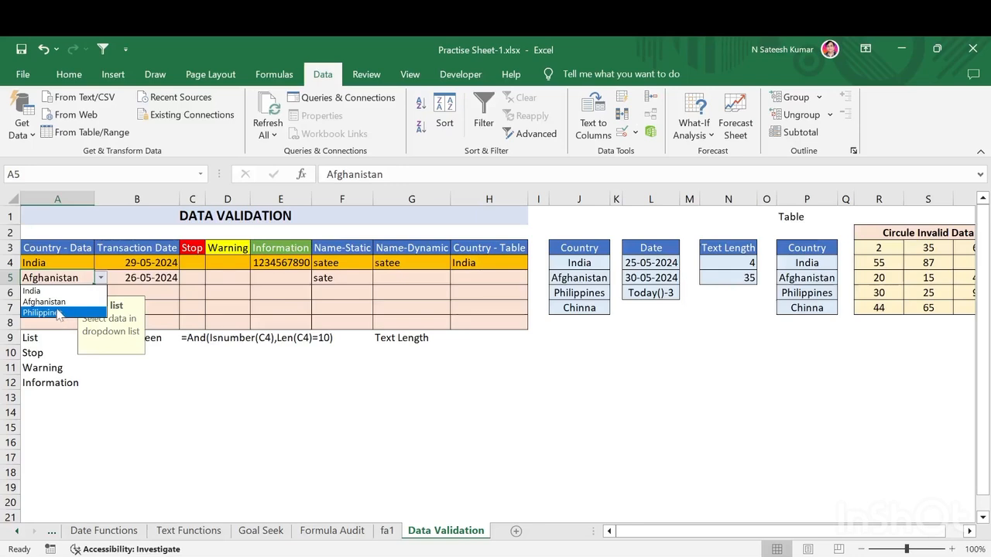
key("Escape")
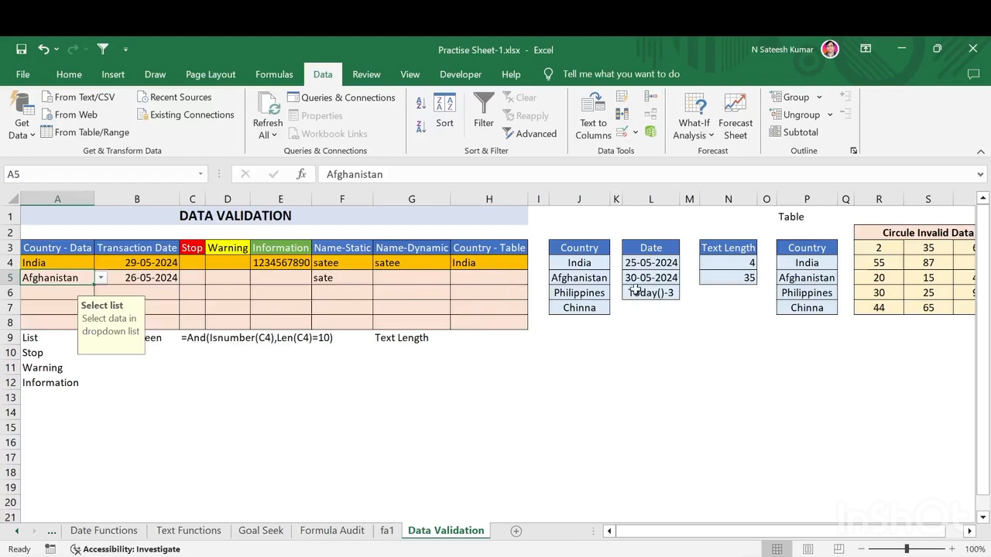
left_click(624, 131)
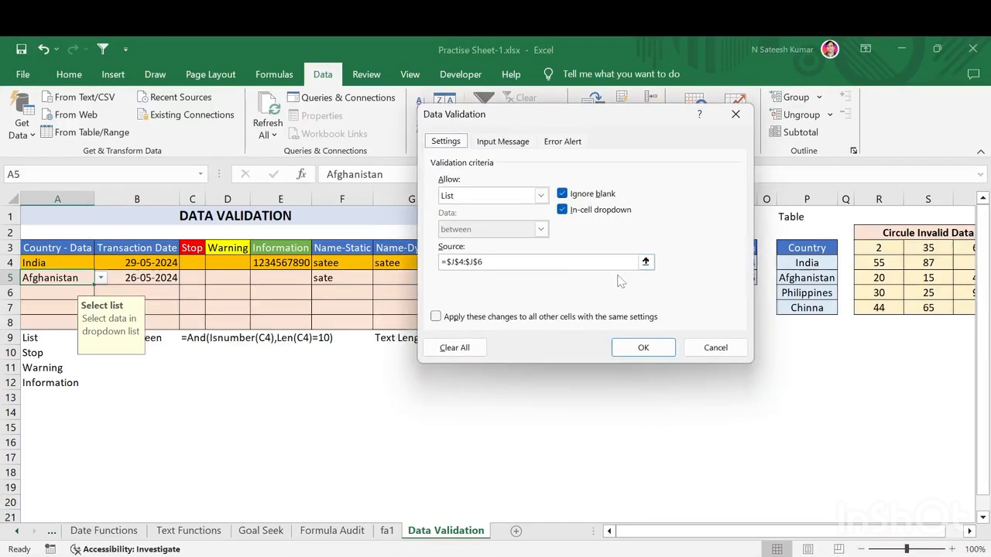
left_click(645, 263)
left_click_drag(579, 263, 568, 308)
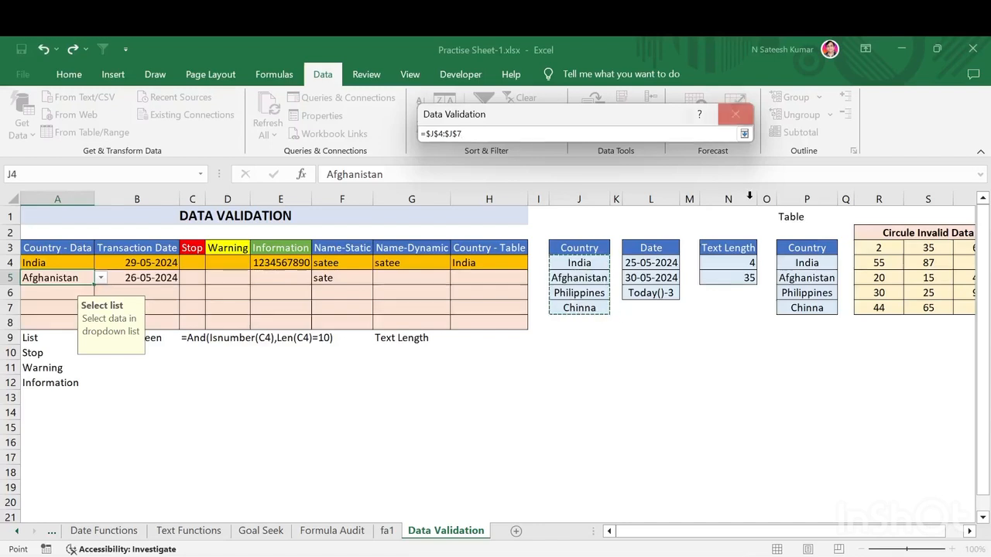
left_click(743, 134)
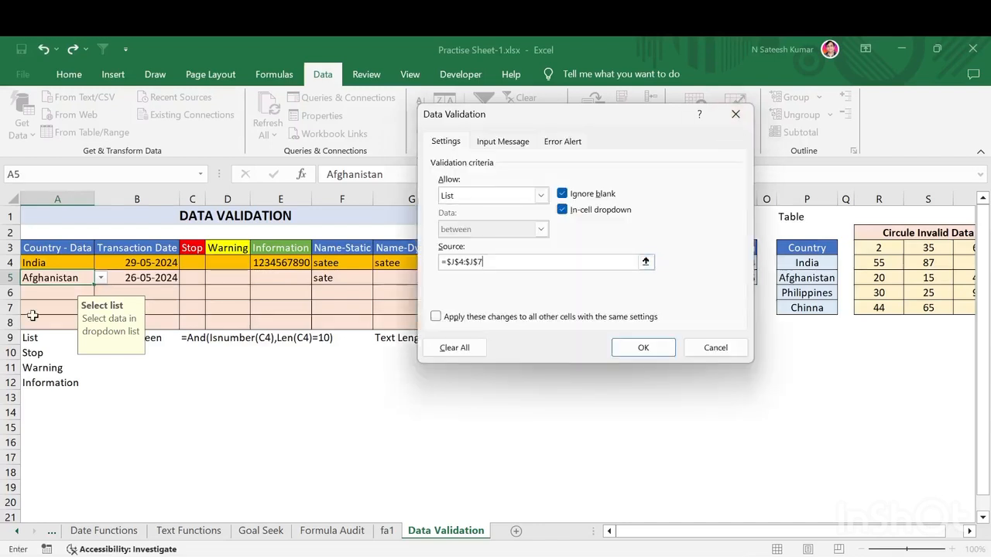
left_click(641, 352)
left_click(102, 277)
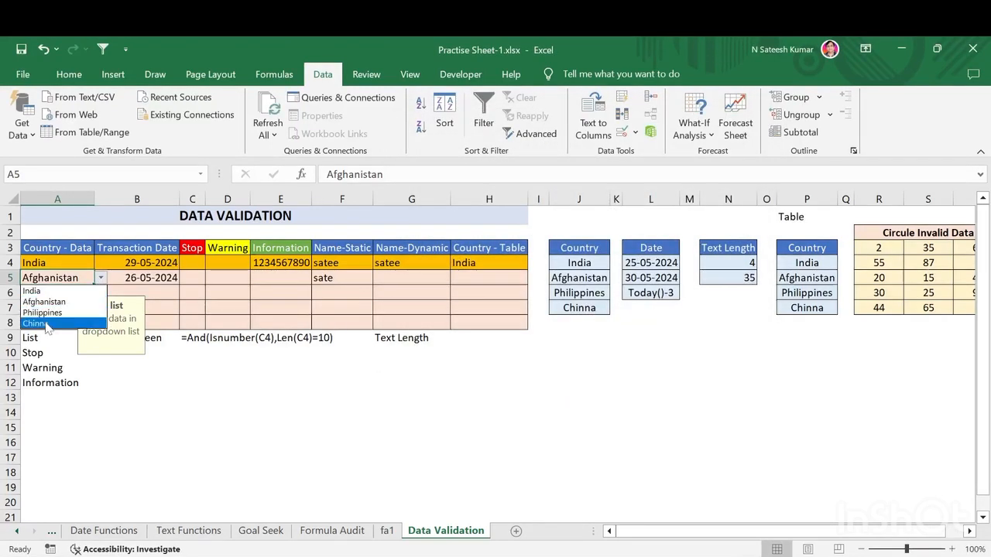
left_click(38, 324)
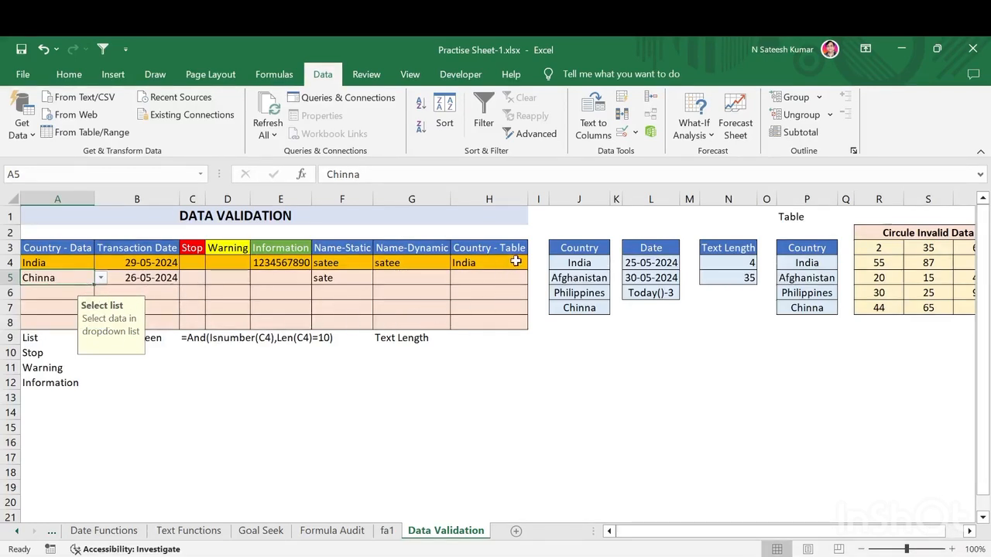
Step: Convert the country list in P3:P7 into a table with headers
left_click(516, 261)
left_click(604, 264)
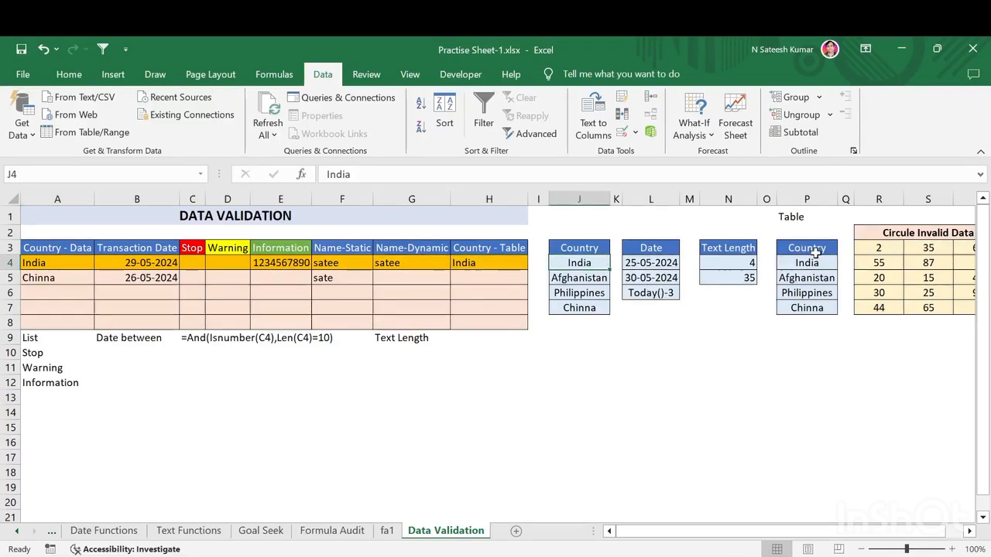
left_click_drag(815, 252, 816, 305)
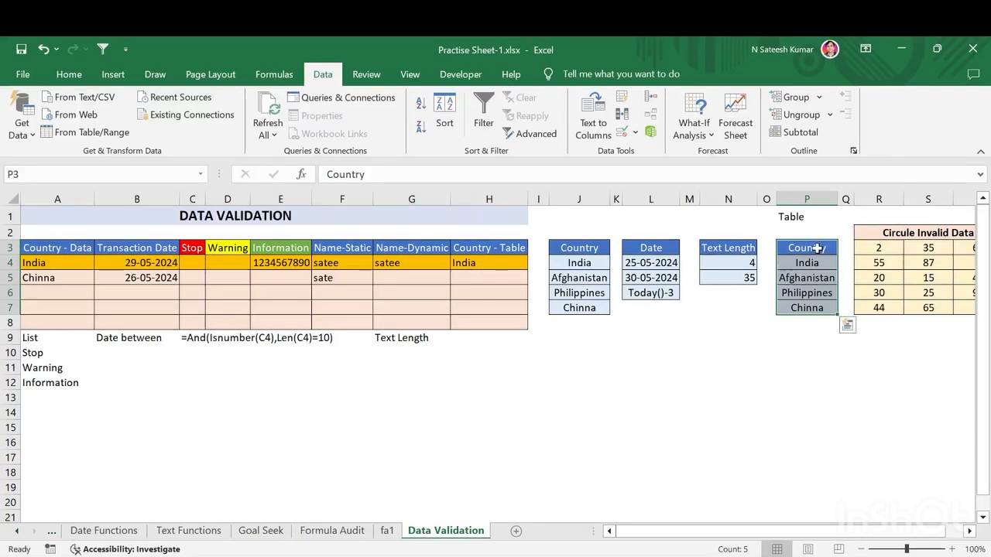
left_click(113, 74)
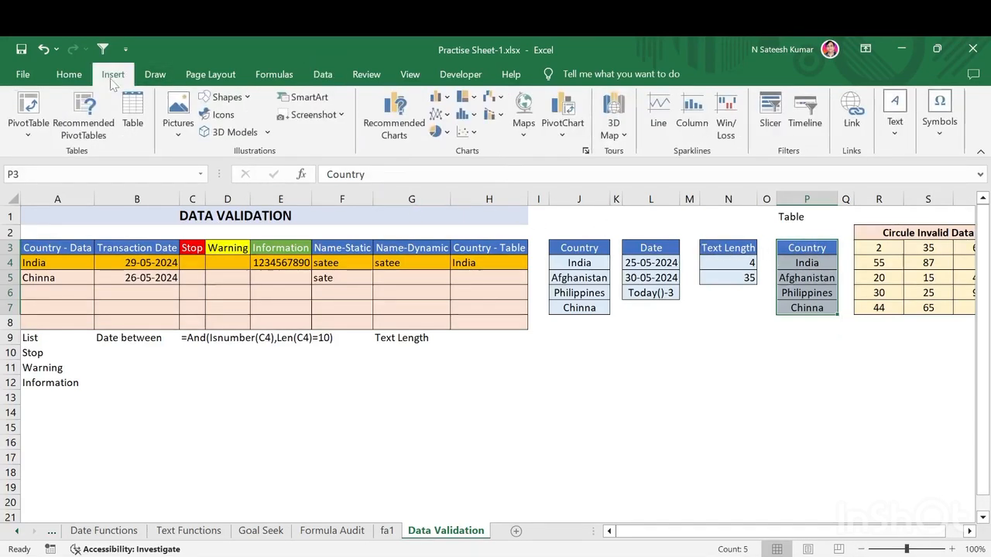
left_click(130, 112)
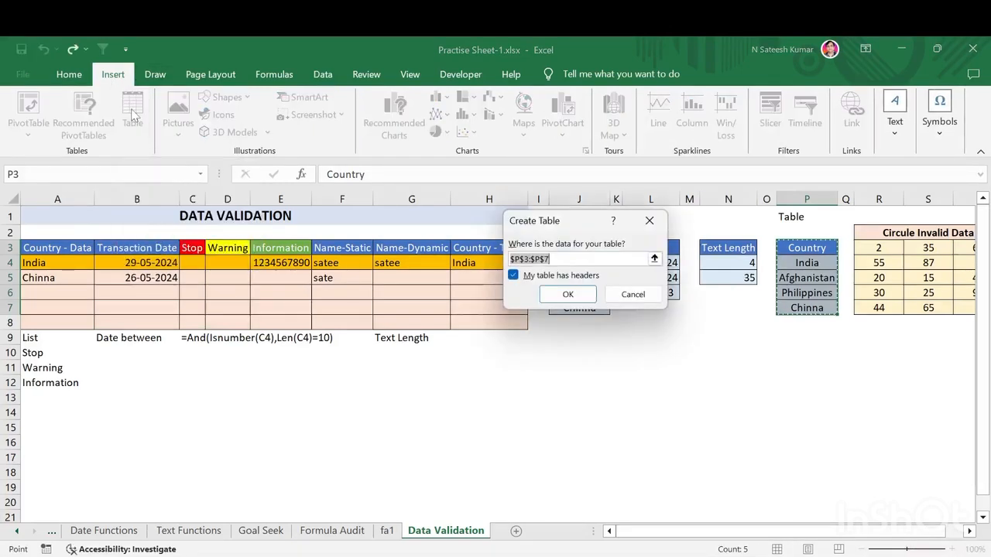
left_click(567, 294)
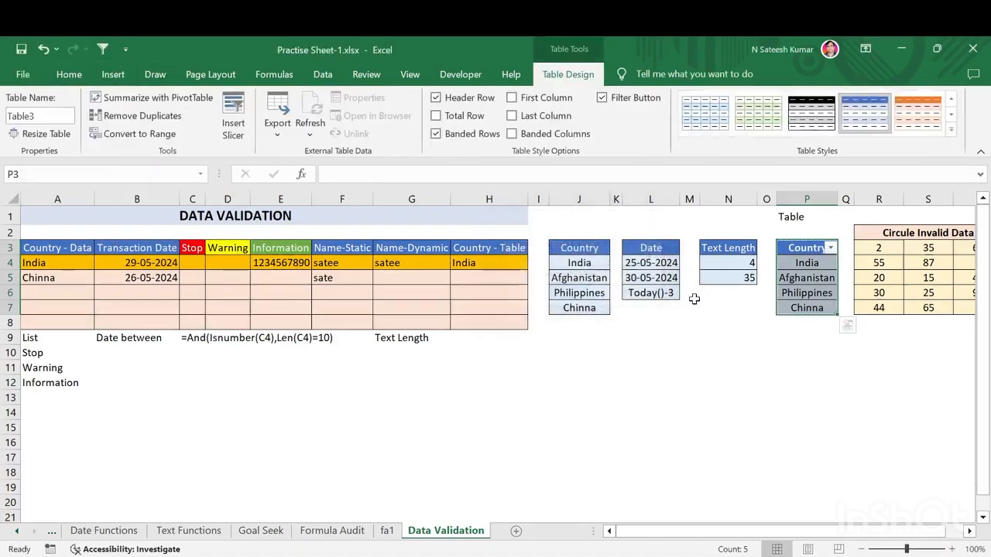
Step: Add a List validation to H5 with the source =$P$4:$P$7 and open its dropdown
left_click(507, 266)
left_click(515, 283)
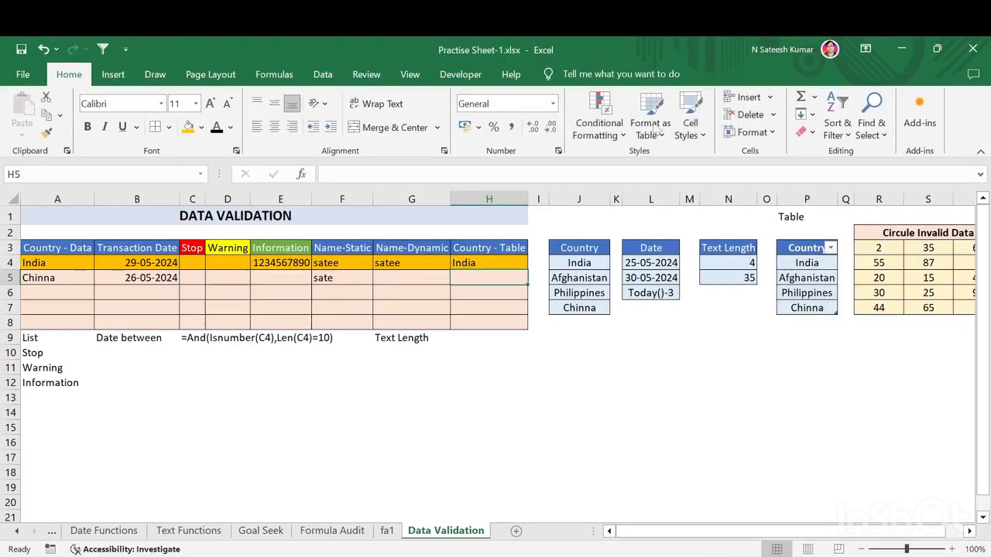
left_click(325, 76)
left_click(627, 139)
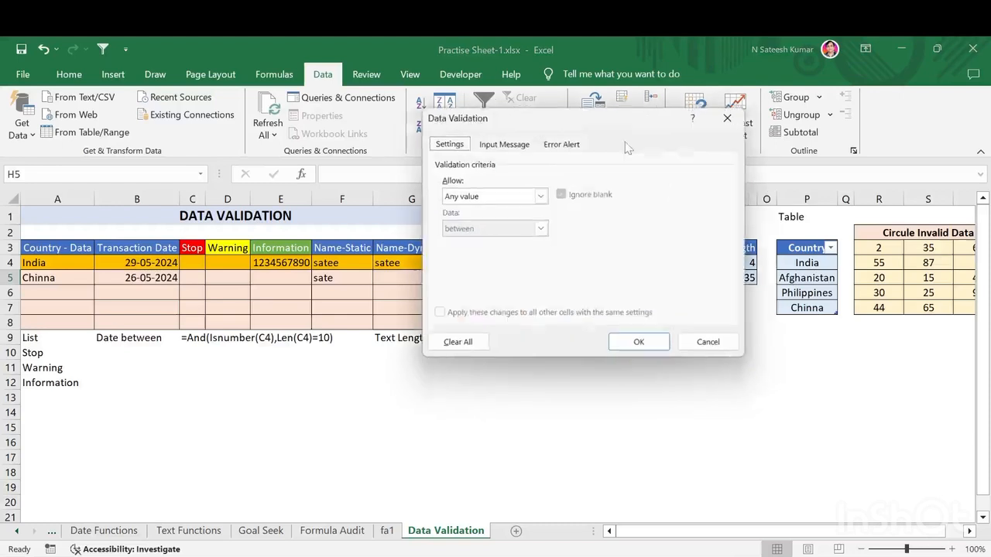
left_click(462, 196)
left_click(460, 240)
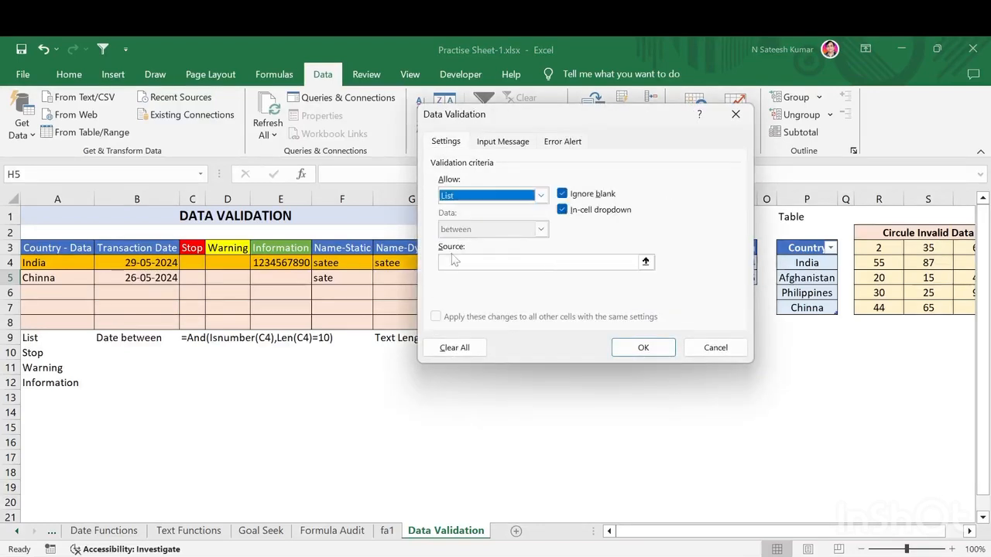
left_click(645, 262)
left_click_drag(807, 262, 808, 307)
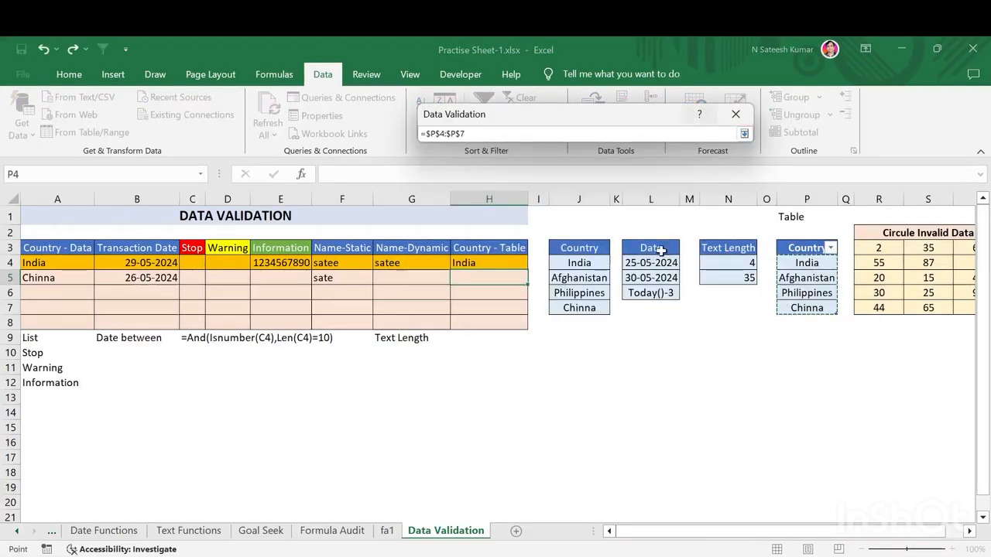
left_click(744, 134)
left_click(611, 349)
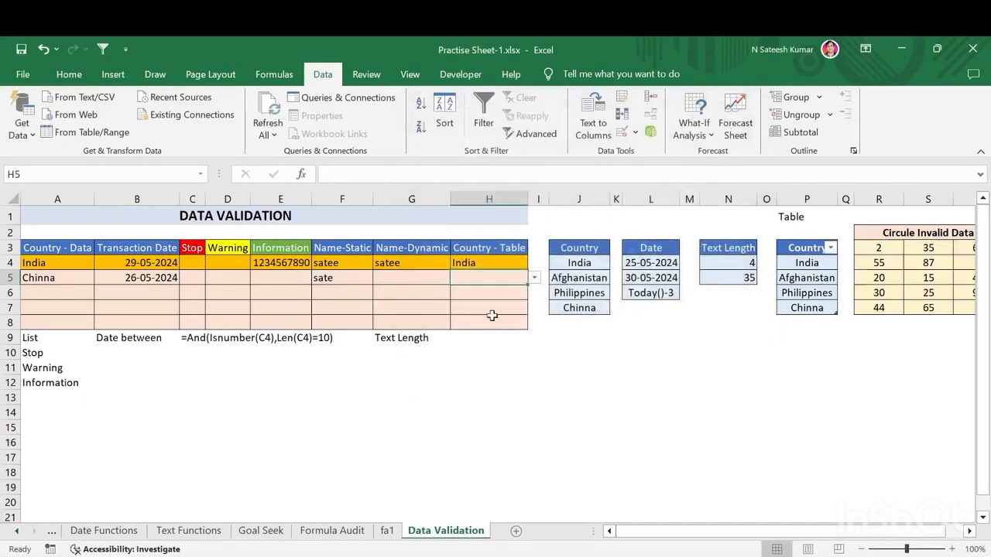
left_click(534, 278)
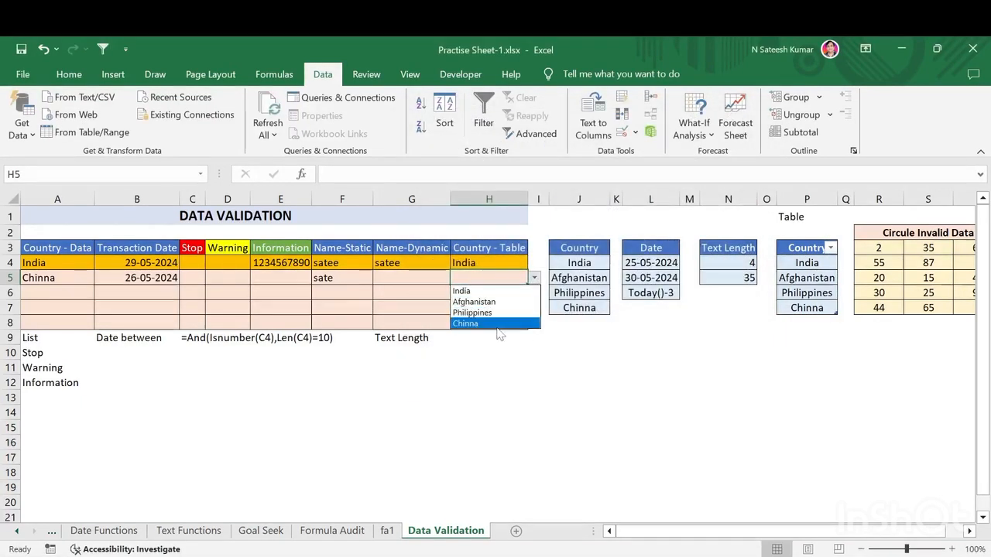
Step: Add Pakistan in P8 and Indon in P9 as new entries of the country table
left_click(800, 324)
left_click(807, 322)
type("pa")
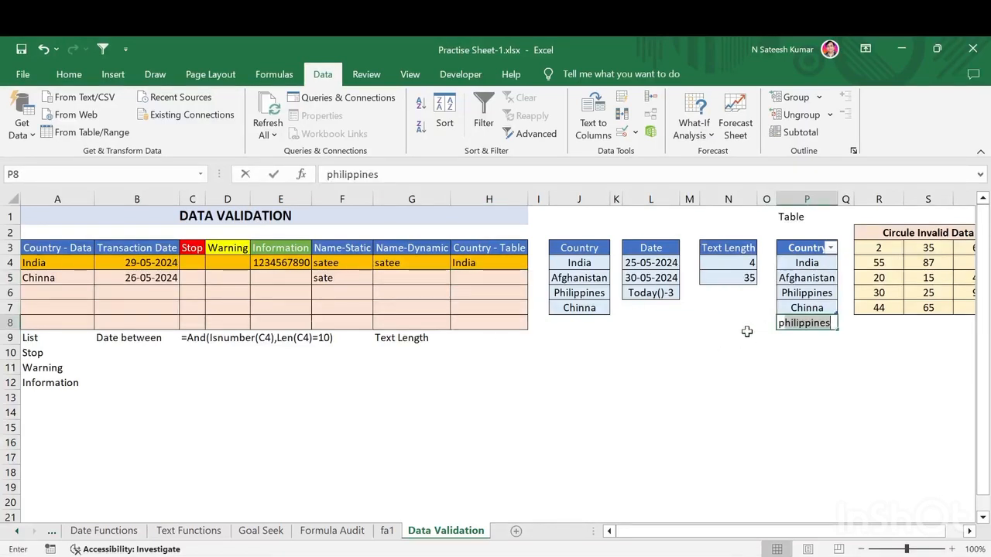
type("Pakistan")
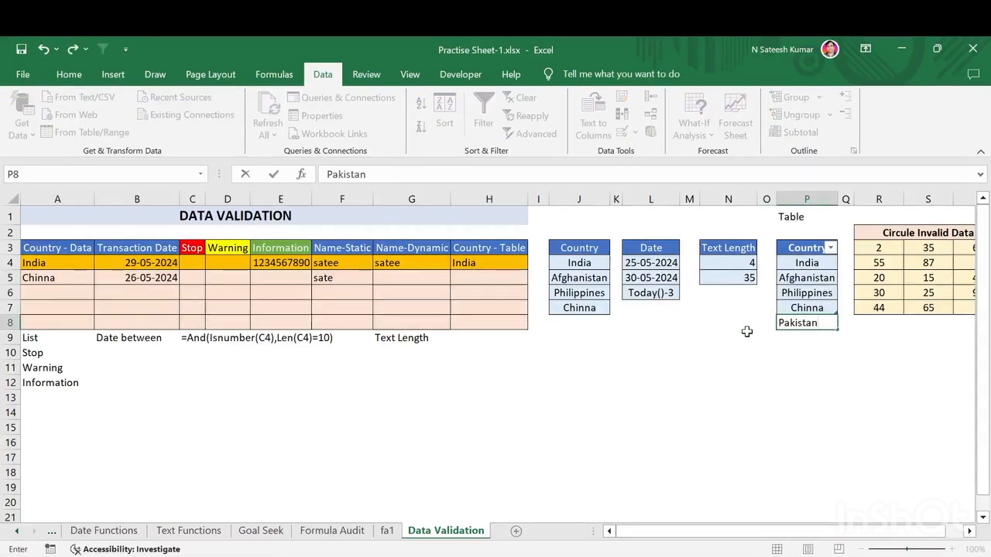
key("Return")
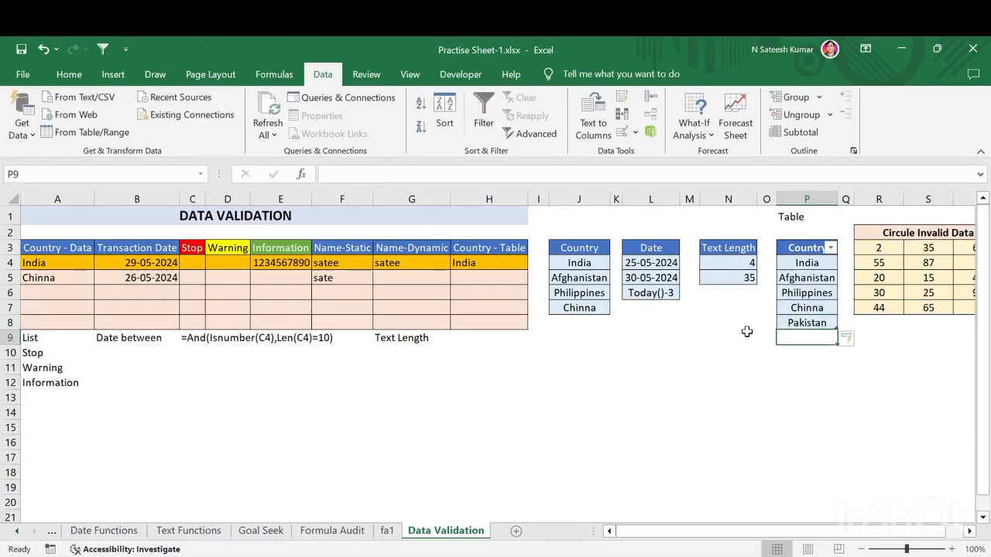
type("i")
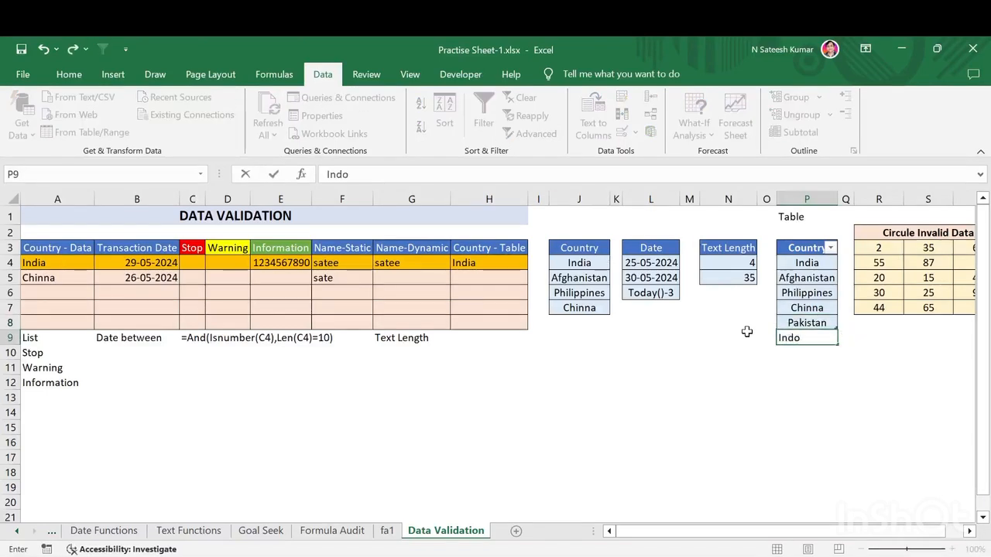
type("ndon")
key("Return")
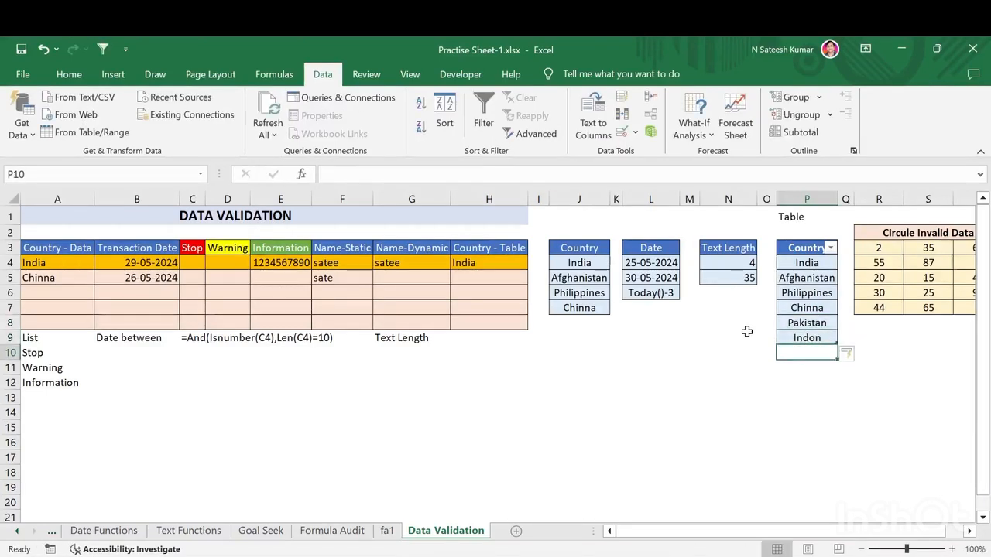
Step: Compare the options in H5's table-based country dropdown with those in A5's dropdown and the country table
left_click(489, 278)
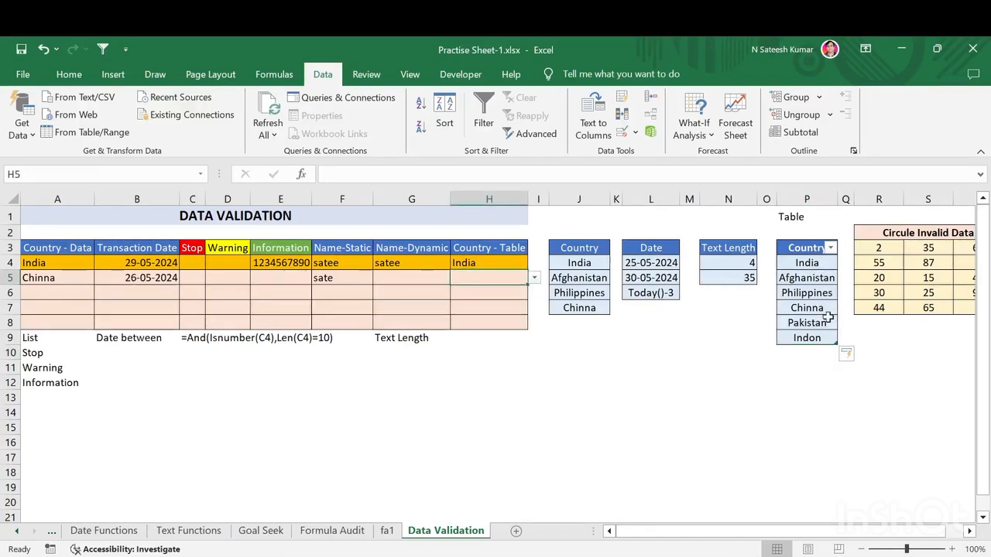
left_click(534, 277)
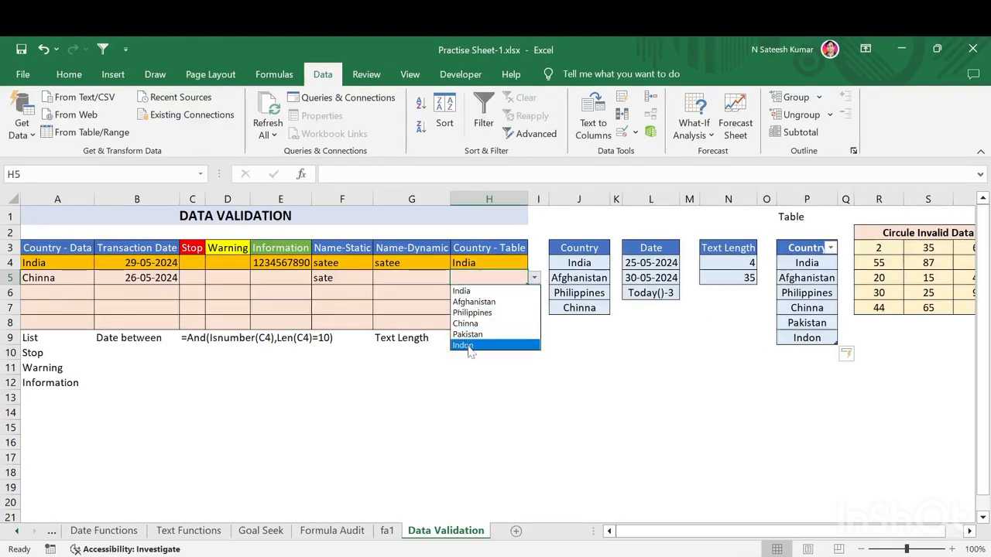
left_click(65, 295)
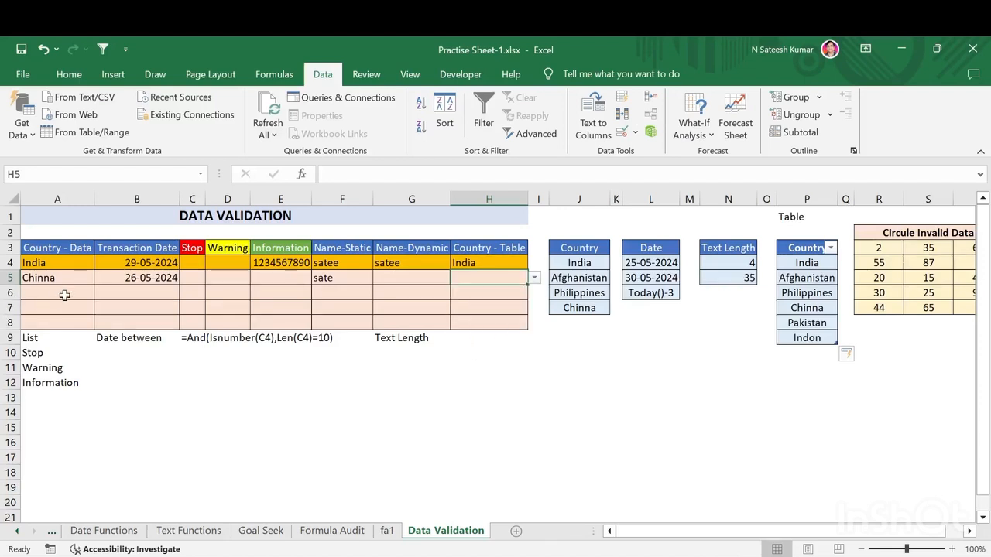
left_click(68, 293)
left_click(88, 281)
left_click(101, 279)
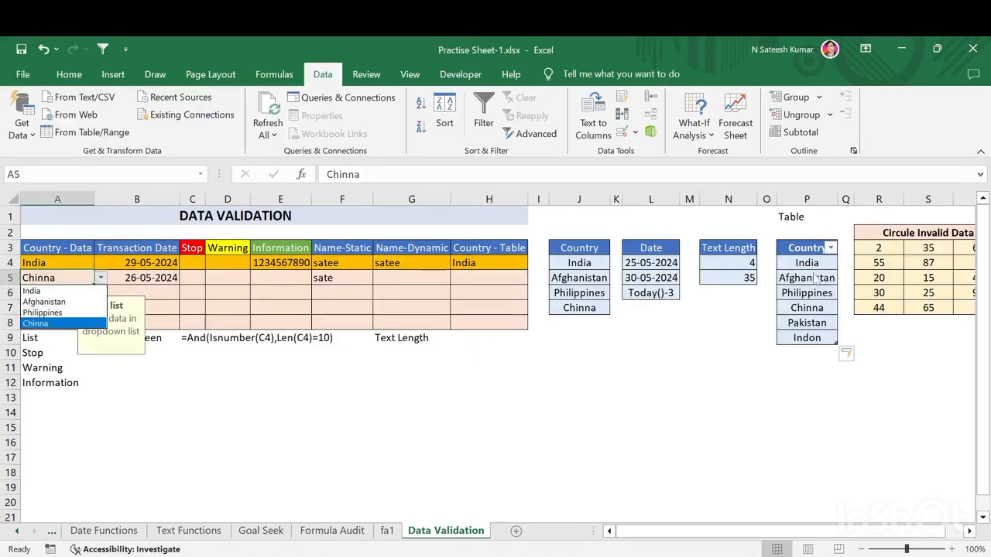
left_click_drag(805, 260, 821, 338)
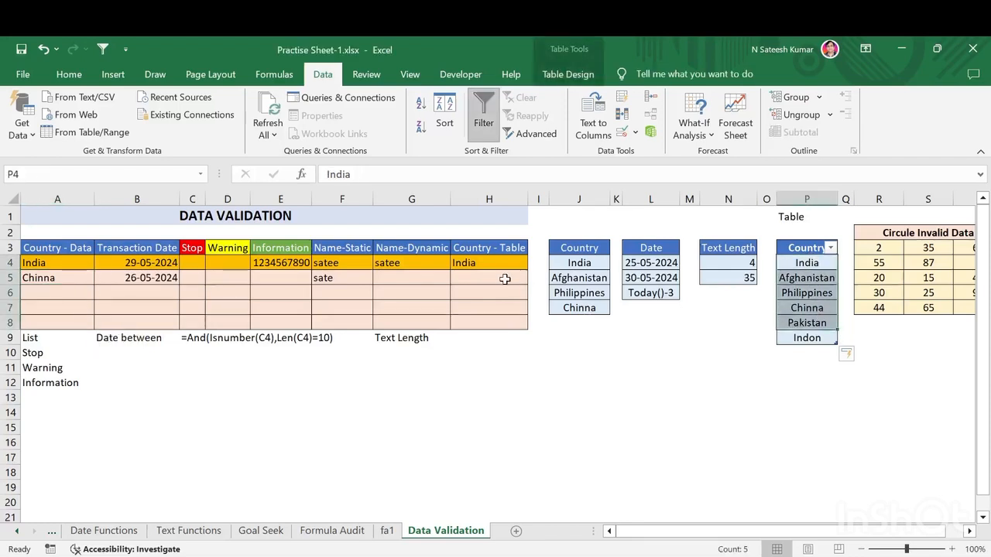
left_click(503, 279)
left_click(534, 278)
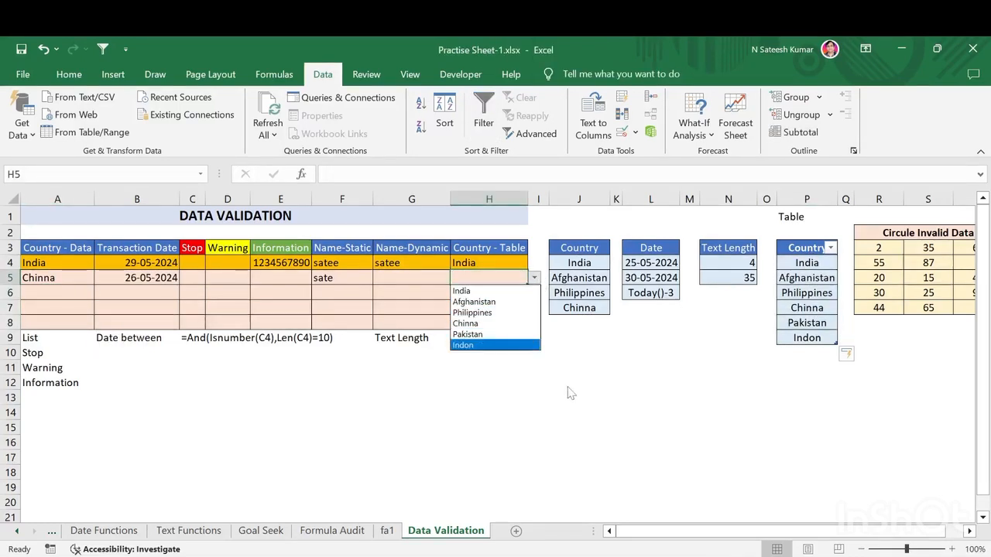
key("Escape")
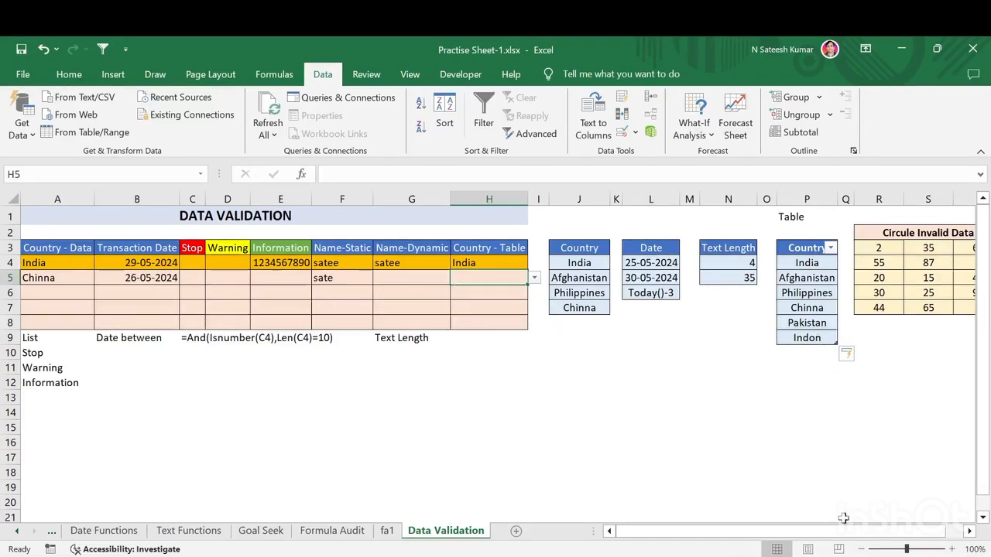
Step: Circle the invalid data on the sheet and check the custom validation formula of cell R3
left_click_drag(842, 534, 850, 536)
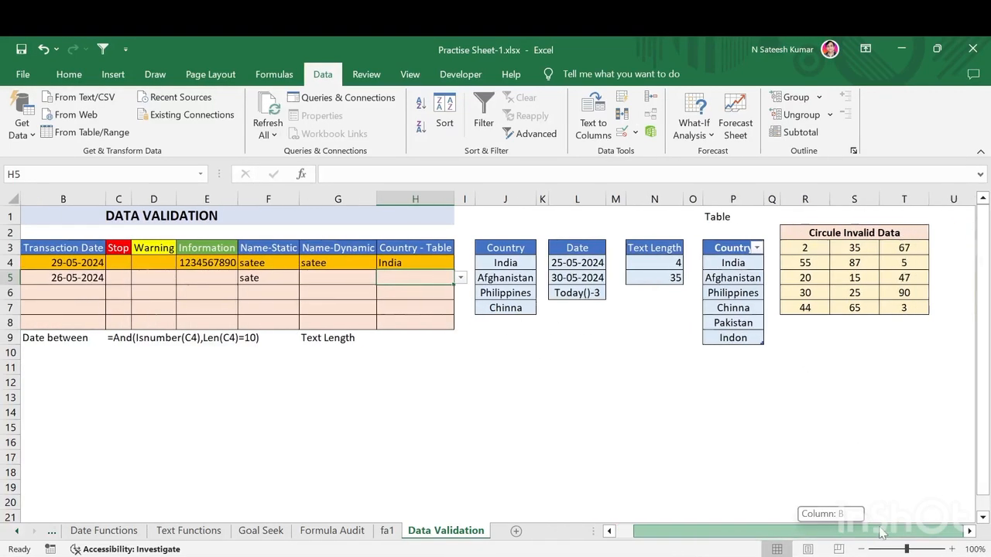
left_click(721, 387)
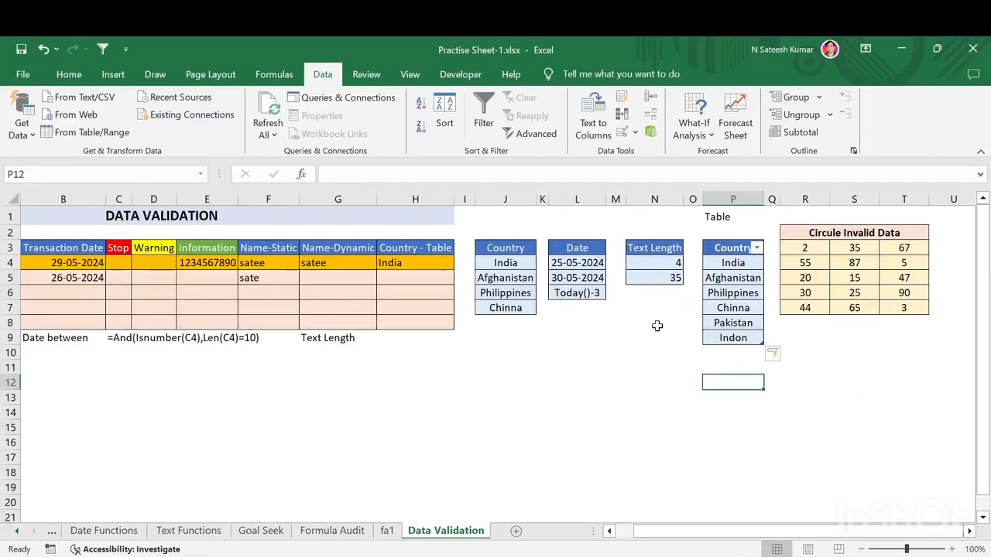
left_click(811, 250)
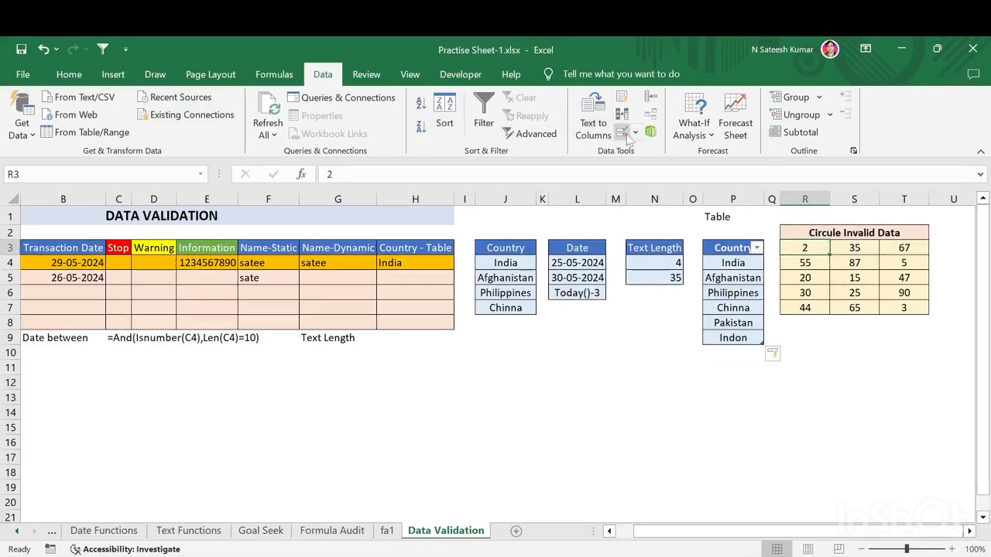
left_click(856, 282)
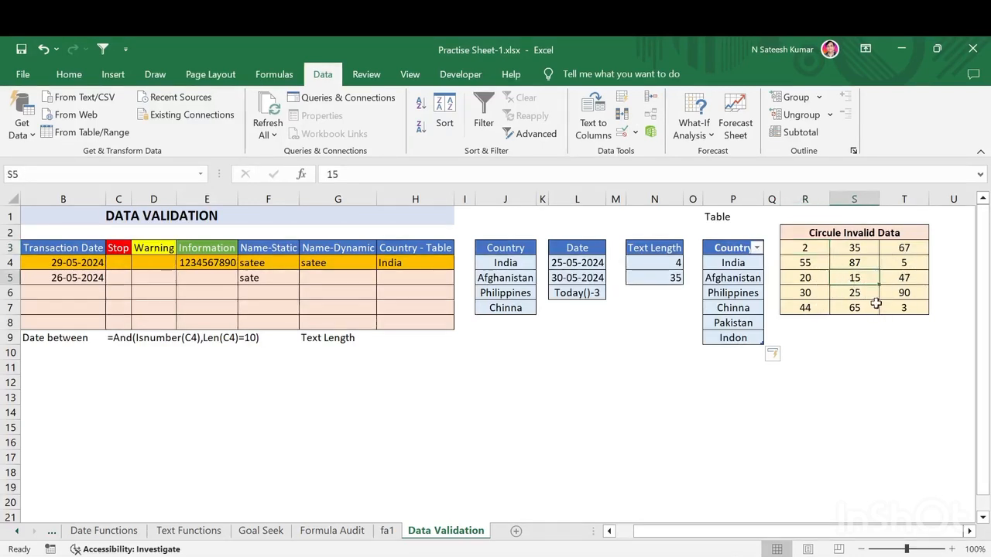
left_click(805, 249)
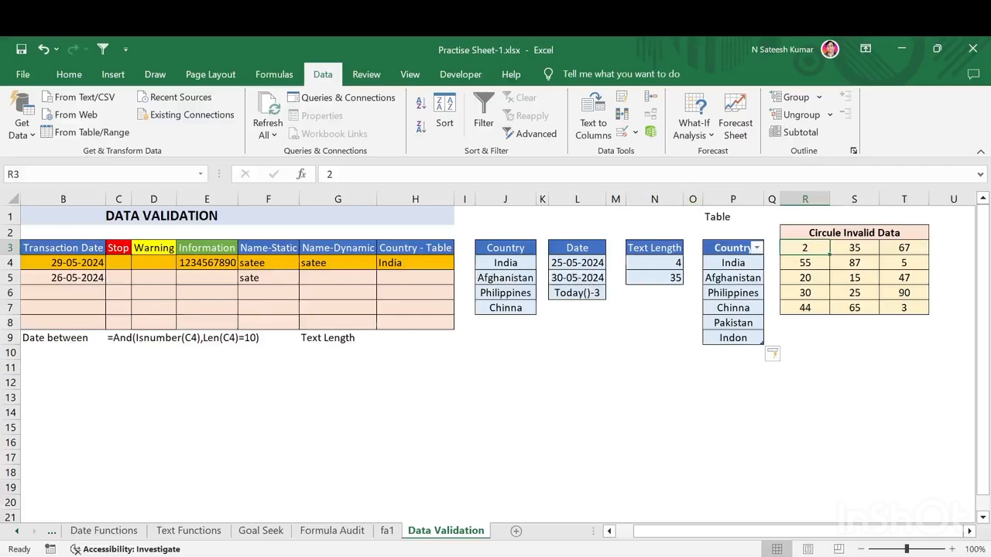
left_click(620, 130)
left_click(735, 115)
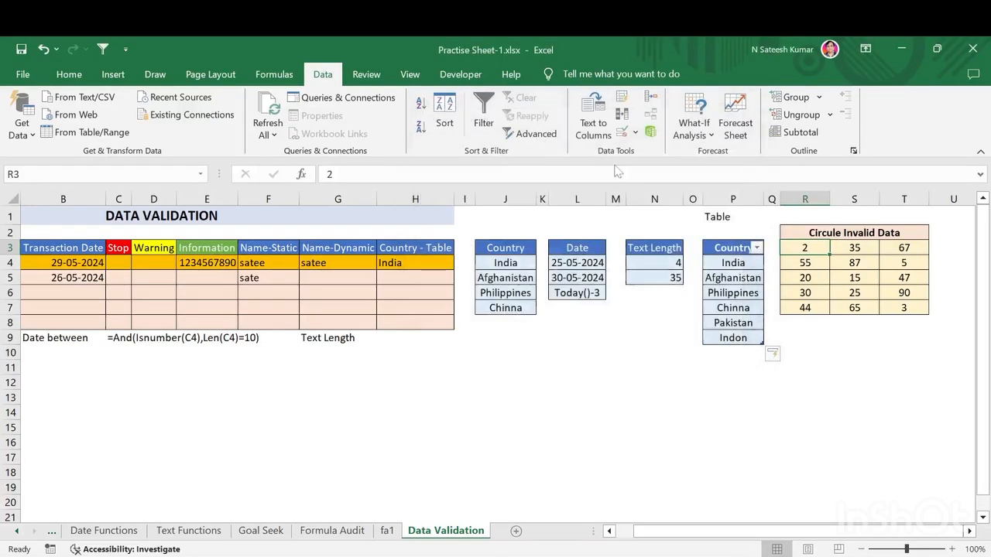
left_click(635, 133)
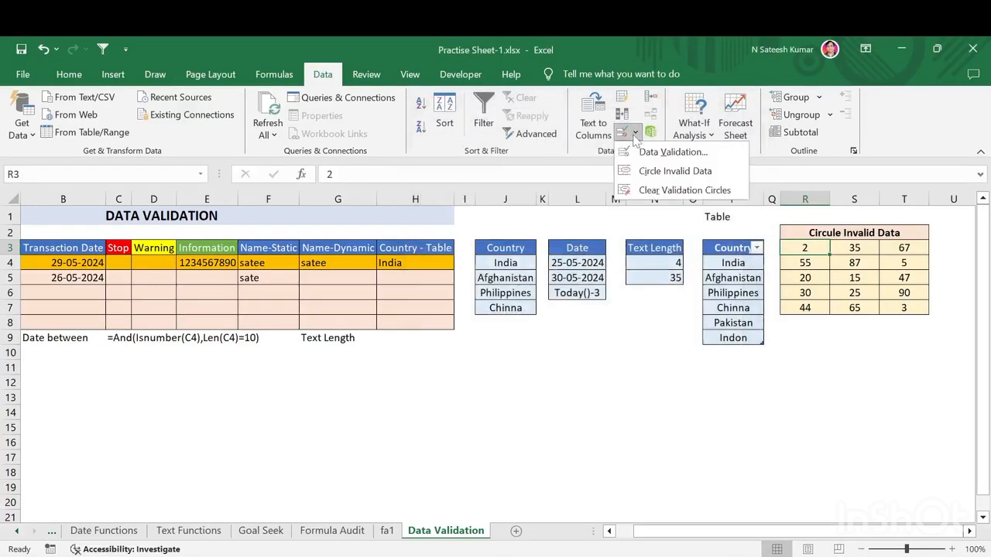
left_click(653, 174)
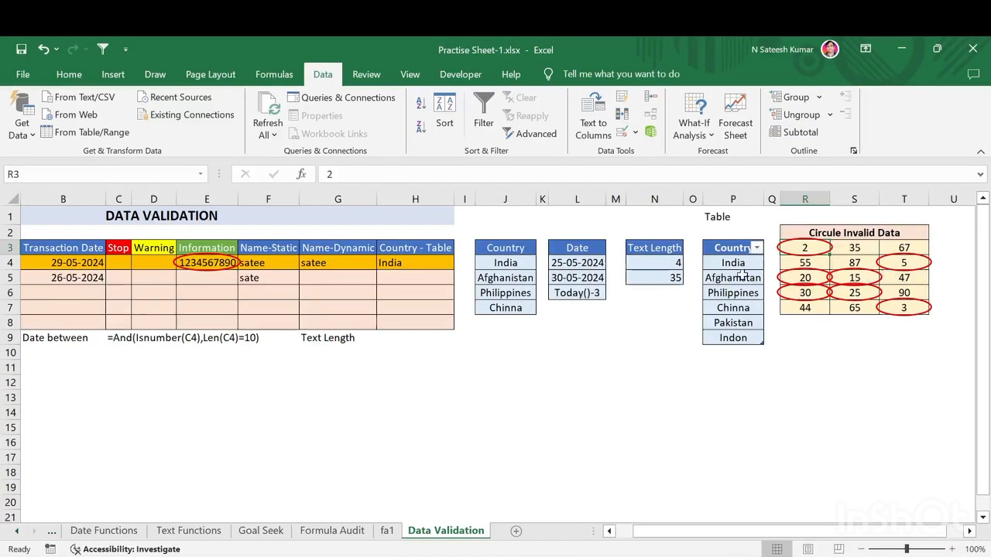
left_click(622, 133)
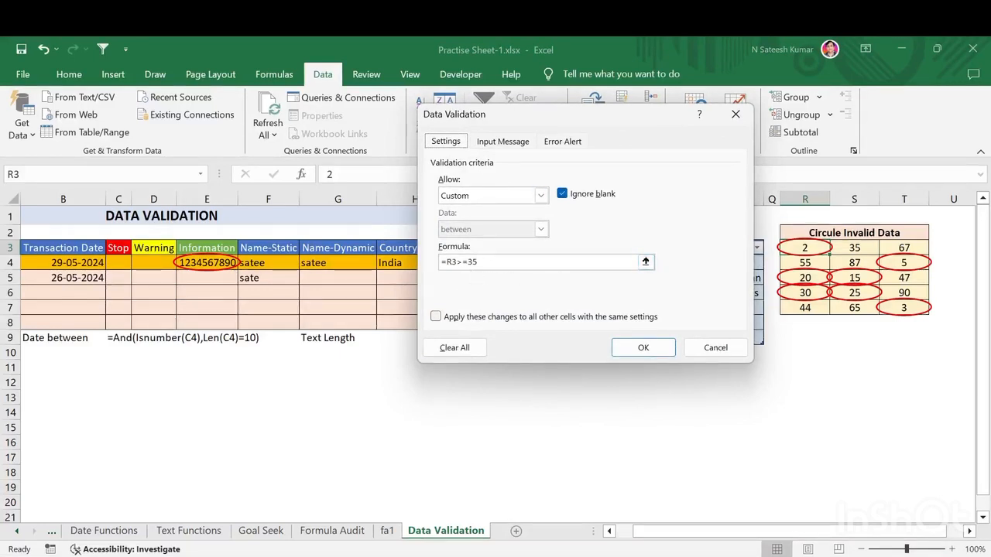
left_click(642, 350)
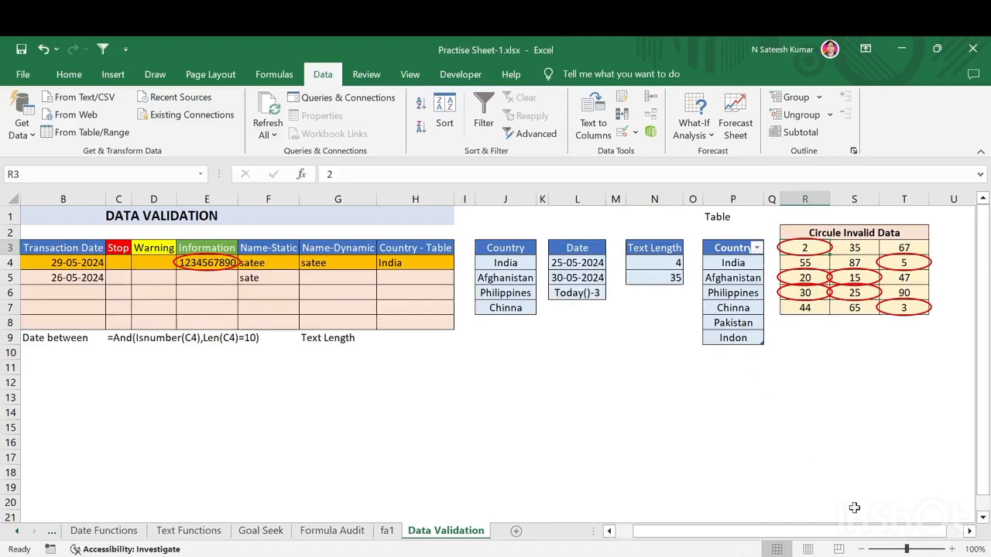
Step: Clear the validation circles from the sheet
left_click_drag(856, 533, 739, 530)
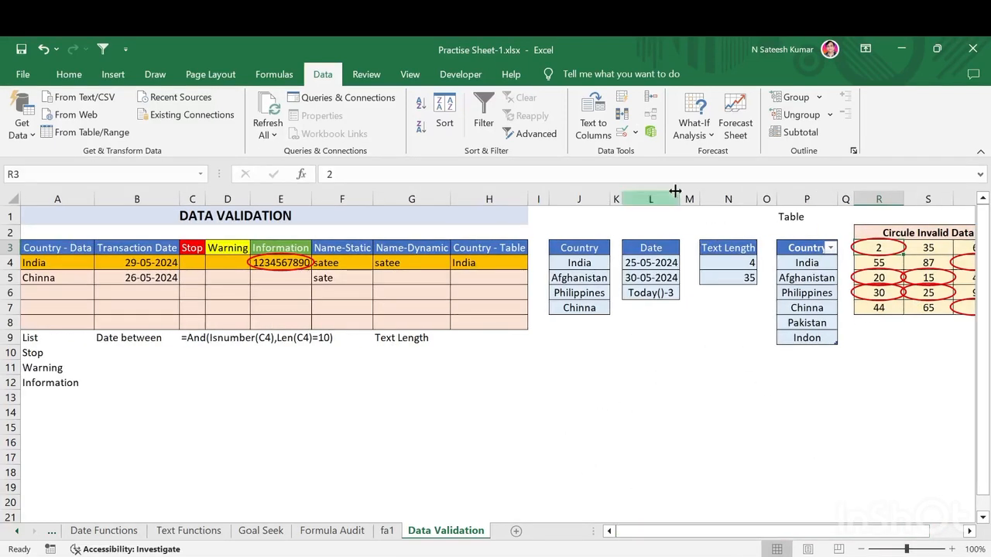
left_click(636, 133)
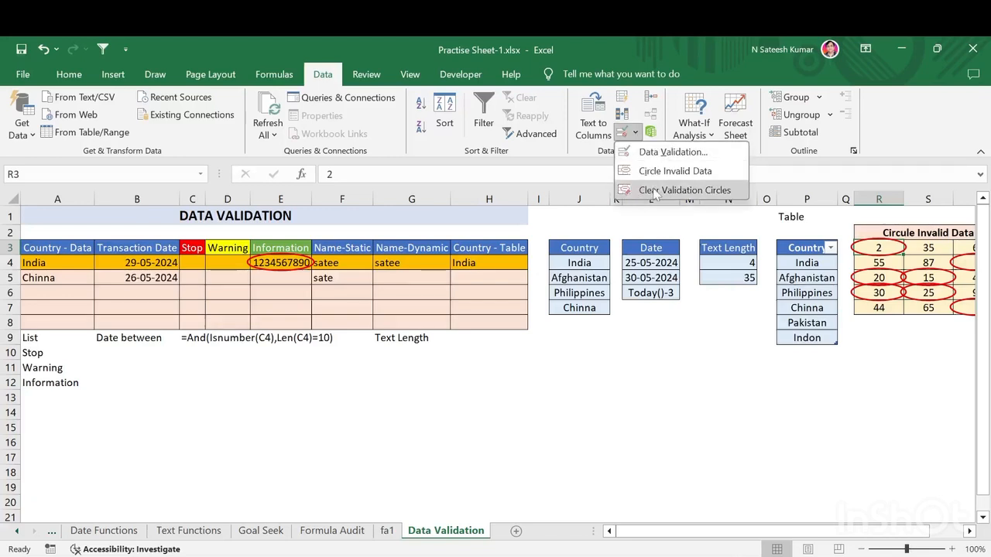
left_click(654, 191)
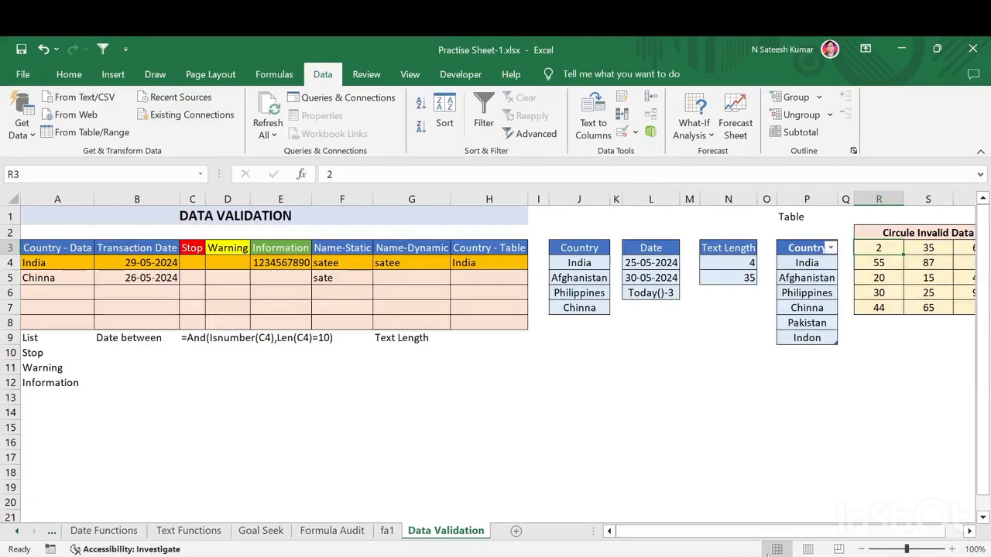
left_click_drag(774, 532, 739, 530)
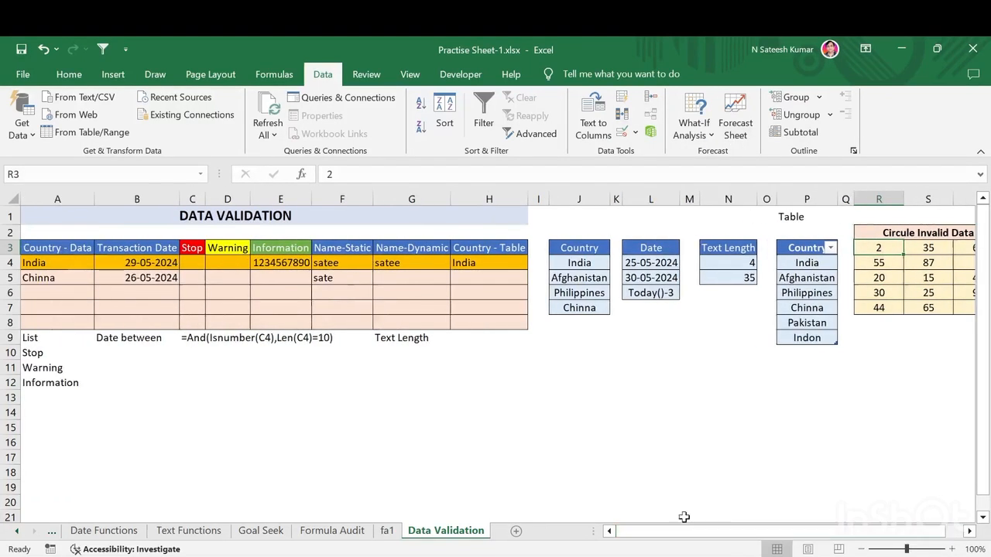
left_click(447, 422)
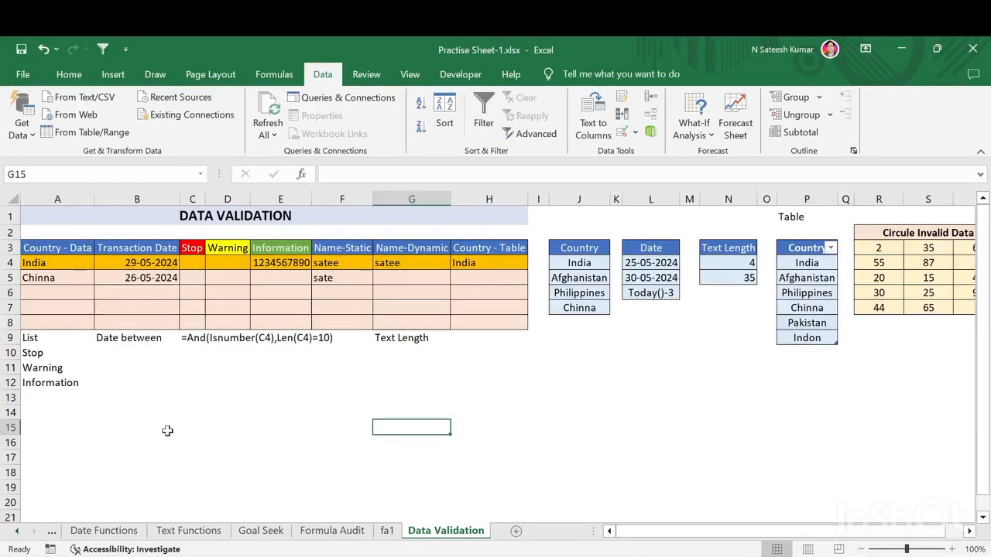